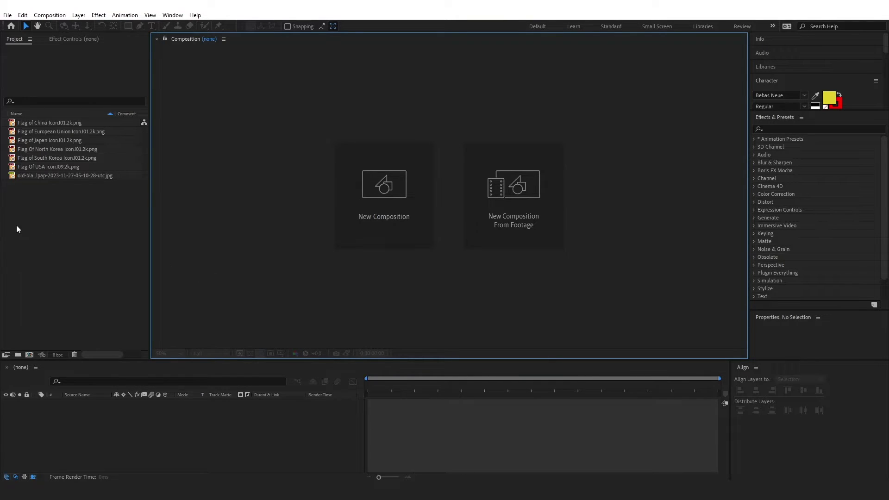
Create a new 1920x1080 composition named Fern at 24 fps with a 7-second duration.
left_click(385, 191)
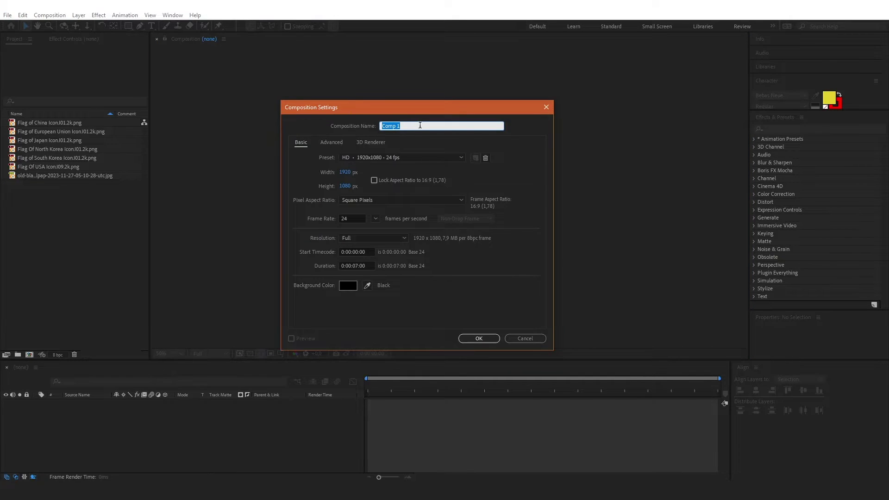
type("Fern")
left_click(332, 180)
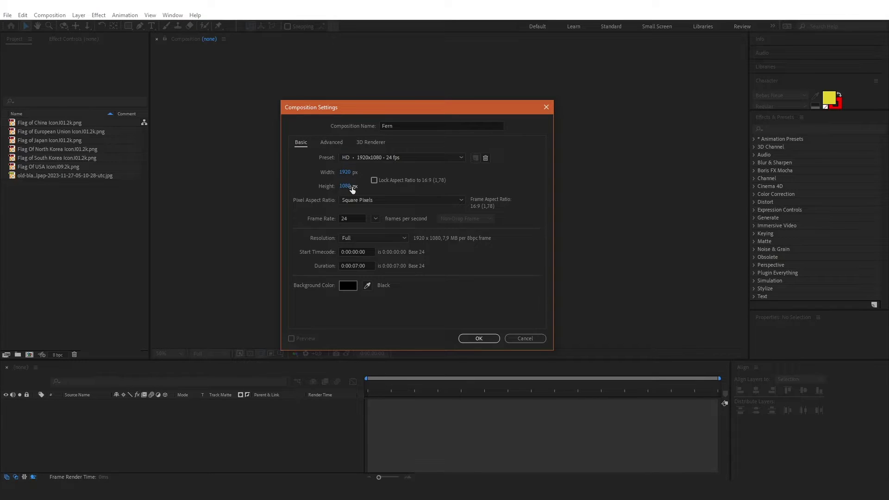
left_click(359, 219)
left_click(419, 284)
left_click(479, 339)
Add the old black grunge background image to the Fern composition and scale it to 70%.
left_click_drag(43, 184, 82, 425)
left_click(35, 403)
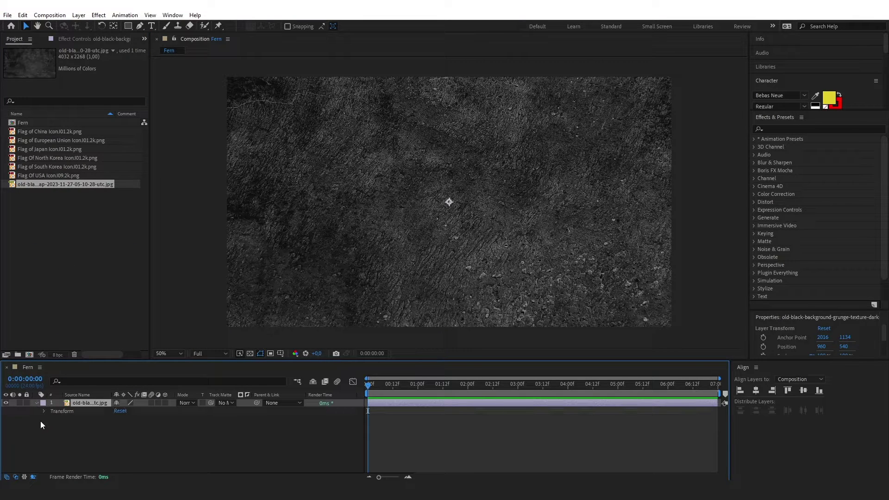
left_click(44, 411)
mouse_move(126, 434)
left_mouse_down()
mouse_move(106, 435)
mouse_move(127, 434)
left_mouse_up()
left_click(183, 318)
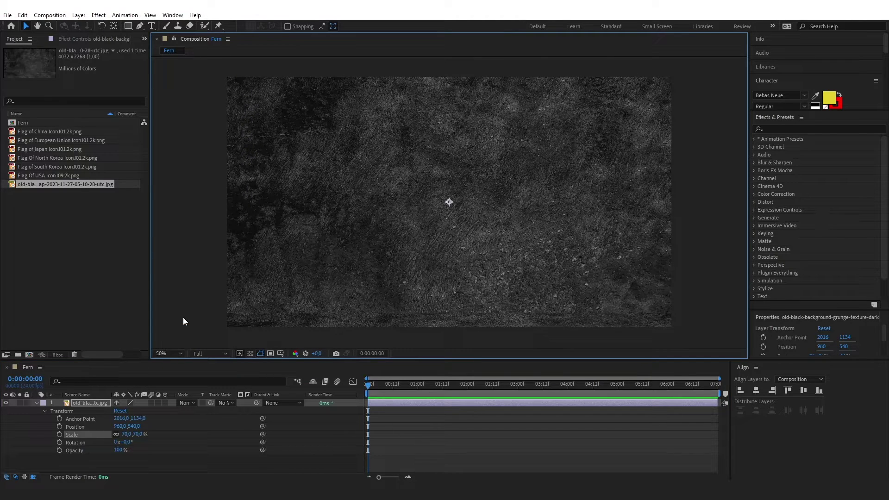
Add all six flag images to the composition above the background layer.
left_click(51, 176)
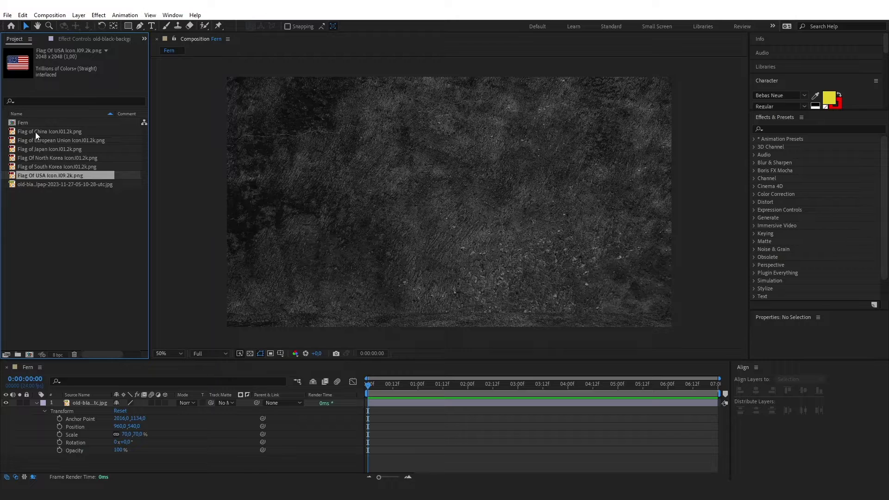
left_click(35, 132, "shift")
left_click_drag(43, 141, 93, 401)
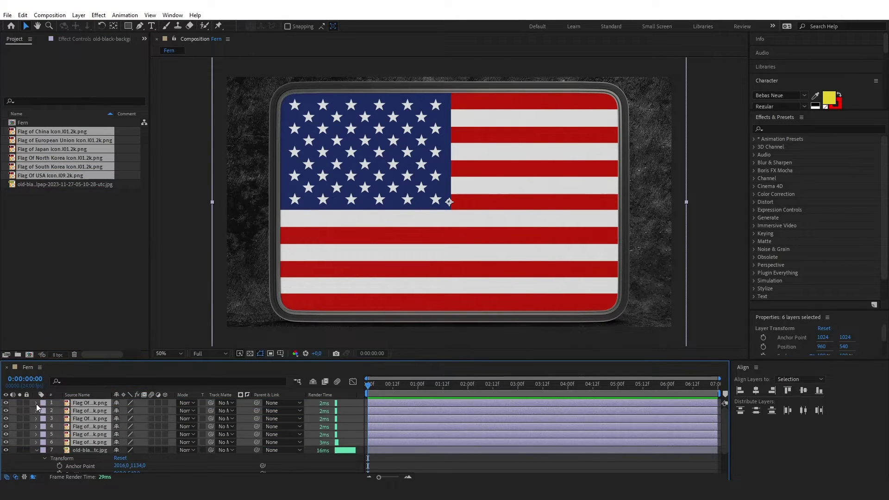
Scale all six flag layers down together to 15%.
left_click(36, 404)
left_click(44, 412)
scroll(119, 422, "down", 3)
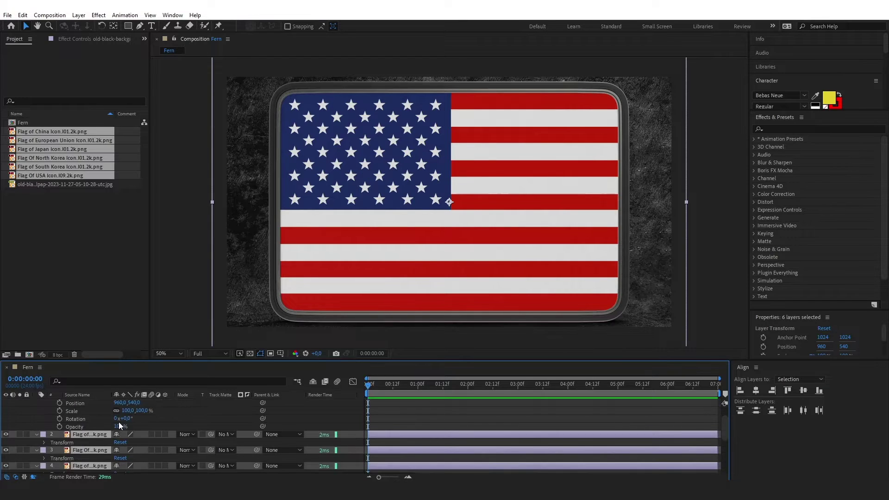
scroll(122, 432, "up", 3)
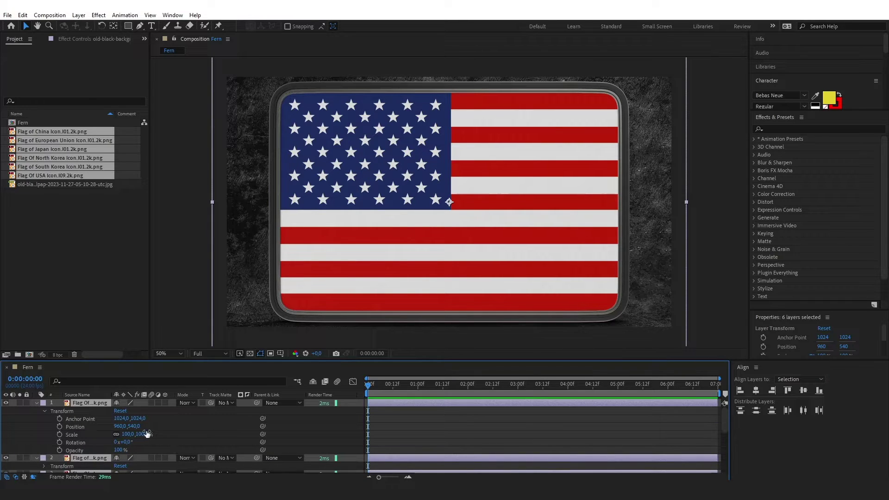
left_click_drag(147, 434, 118, 426)
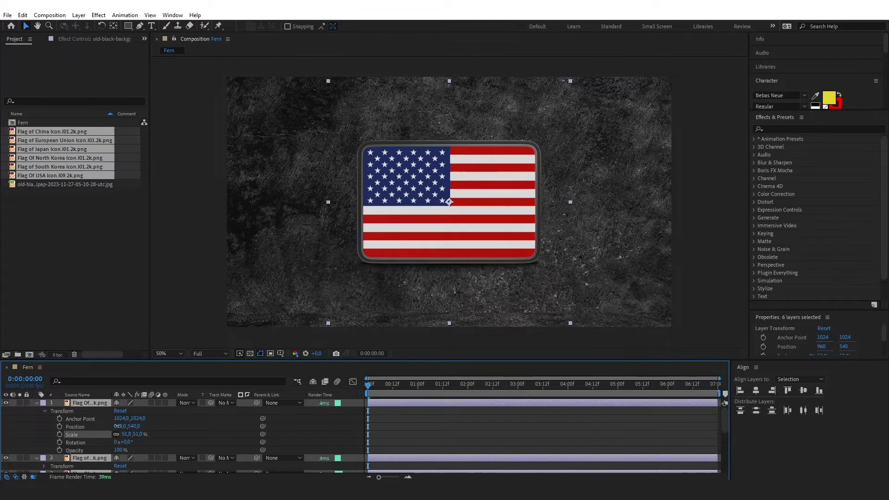
left_click_drag(117, 426, 112, 425)
left_click_drag(454, 218, 511, 295)
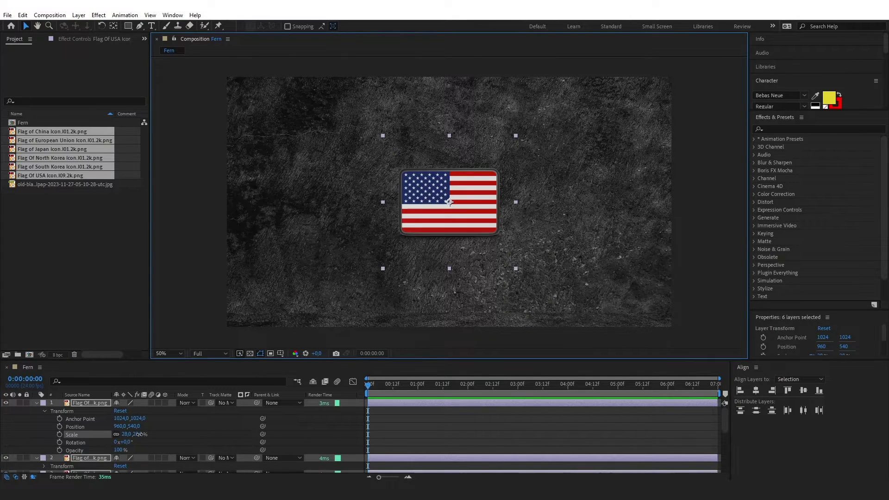
left_click_drag(139, 434, 119, 434)
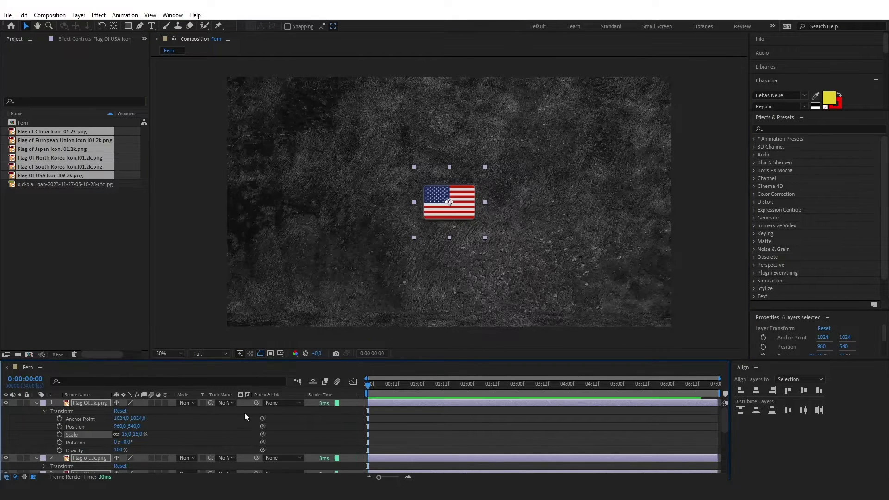
Arrange the flags with North Korea on the left and the USA, China, South Korea, Japan and EU in an arc on the right.
left_click_drag(443, 178, 466, 100)
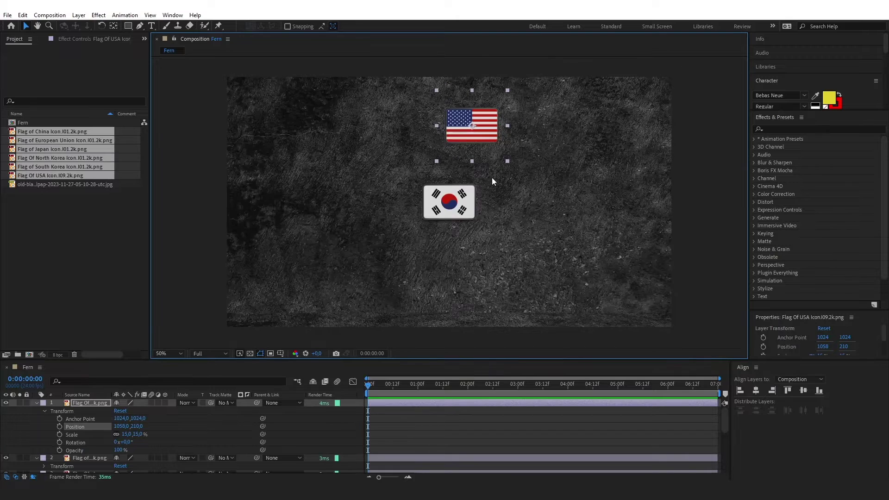
left_click_drag(453, 209, 534, 208)
left_click(462, 204)
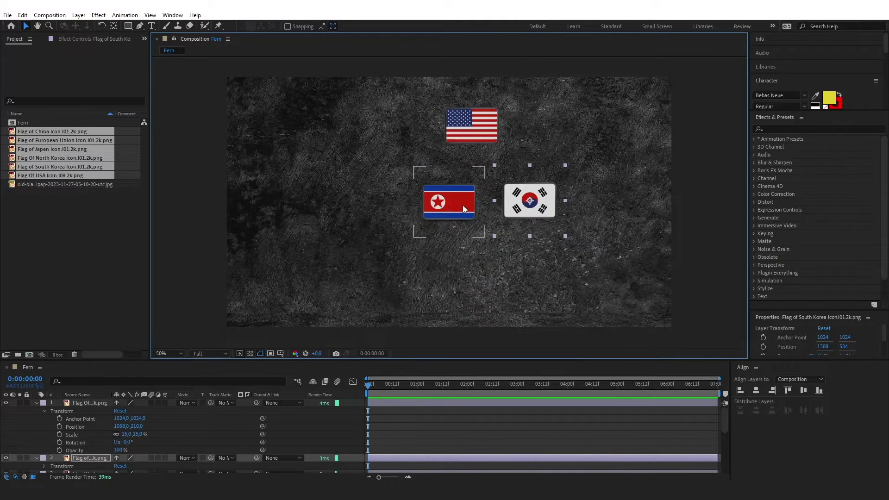
left_click_drag(453, 208, 522, 264)
left_click_drag(450, 205, 470, 310)
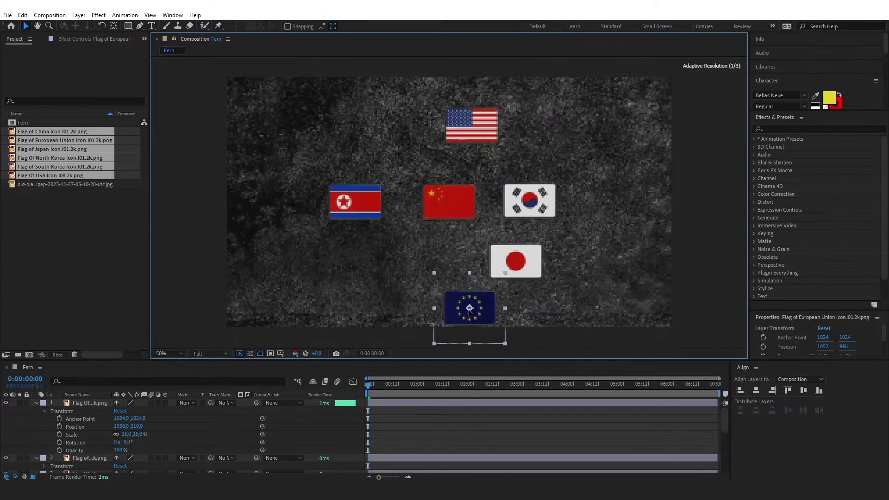
left_click(528, 204)
left_click_drag(451, 204, 508, 171)
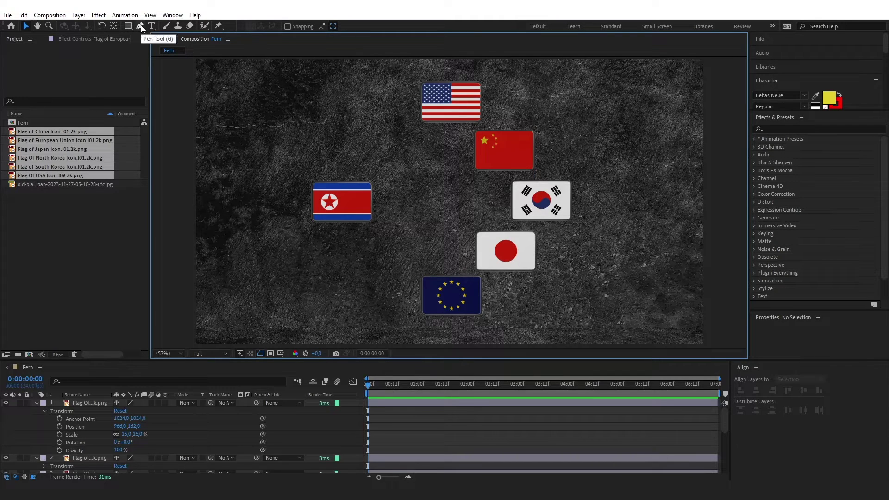
Draw a straight horizontal line from the North Korean flag to the South Korean flag with the Pen tool, using a white (FFFFFF) 12 px stroke.
left_click(141, 25)
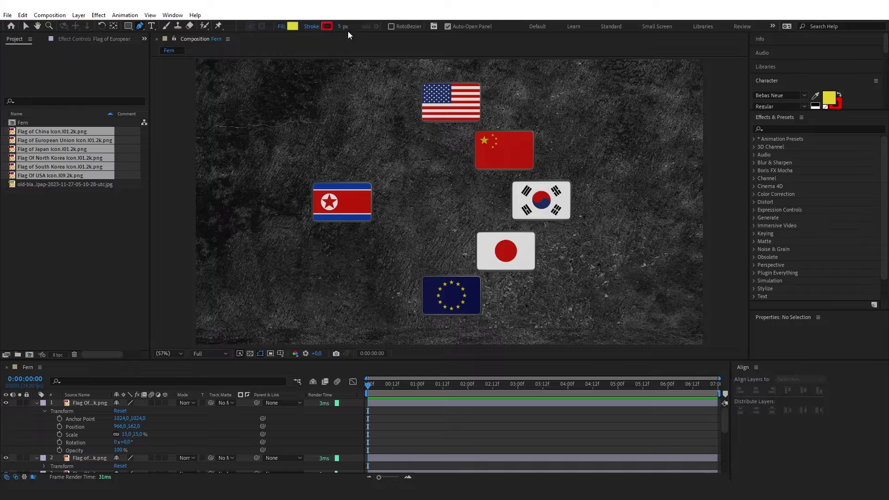
left_click(327, 26)
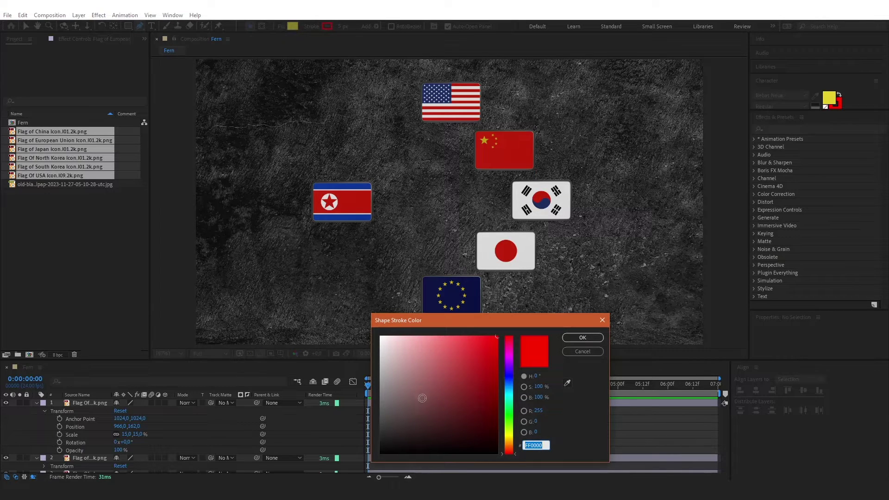
left_click(381, 337)
left_click(582, 337)
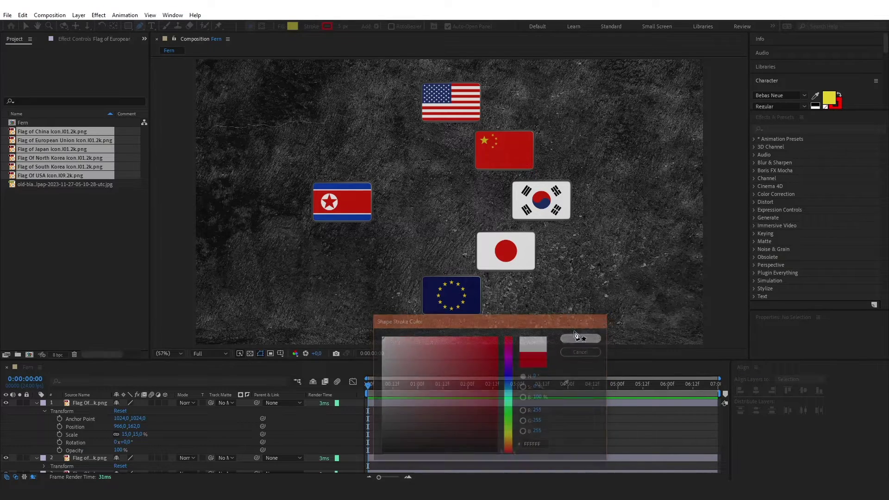
left_click(379, 204)
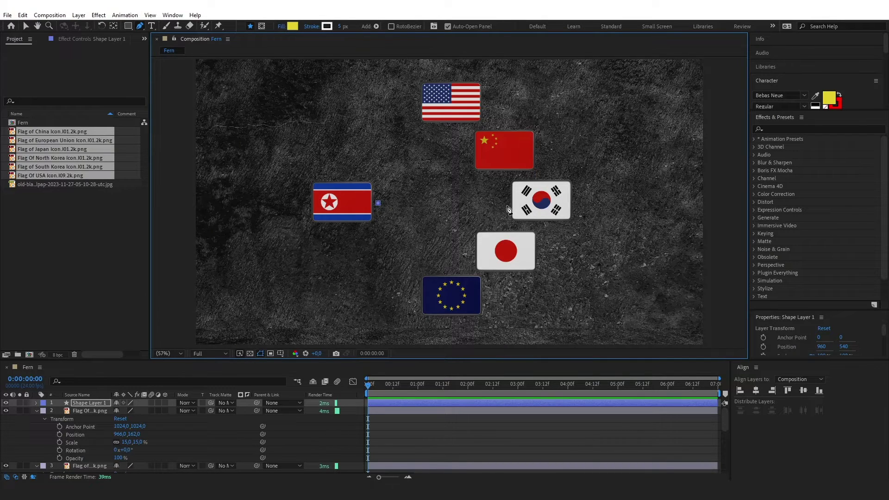
left_click(508, 203)
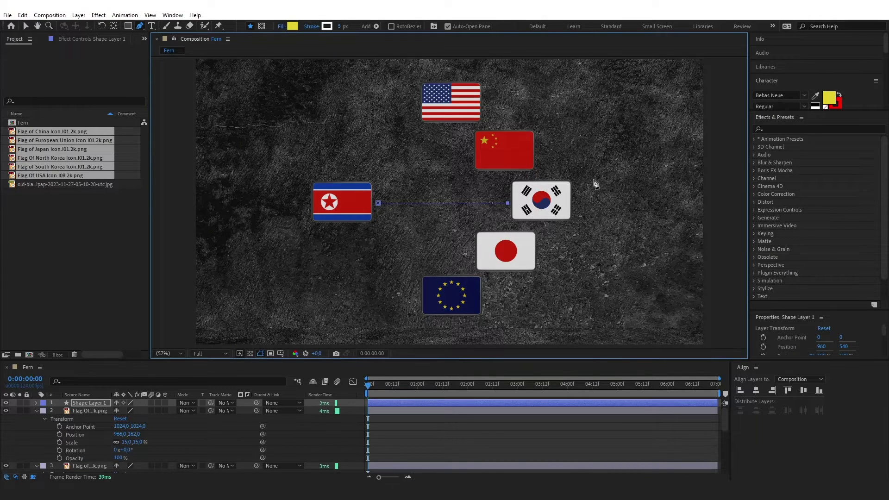
left_click_drag(341, 26, 346, 26)
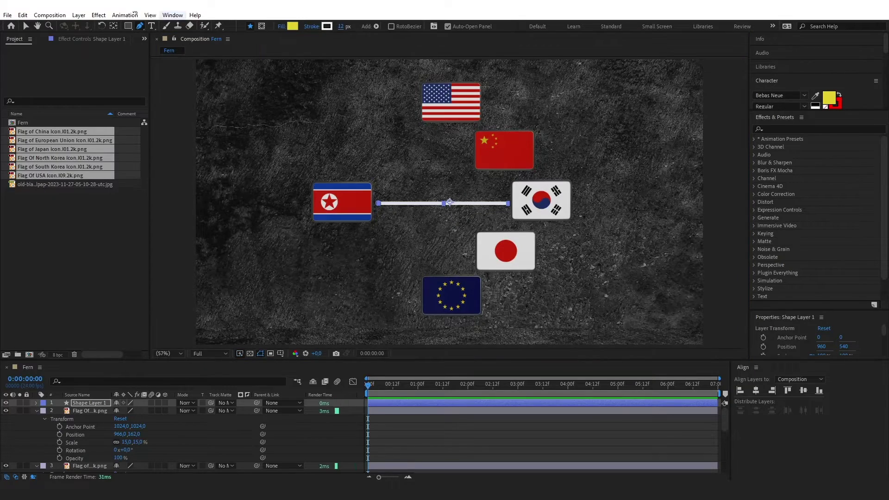
left_click(26, 26)
left_click(385, 432)
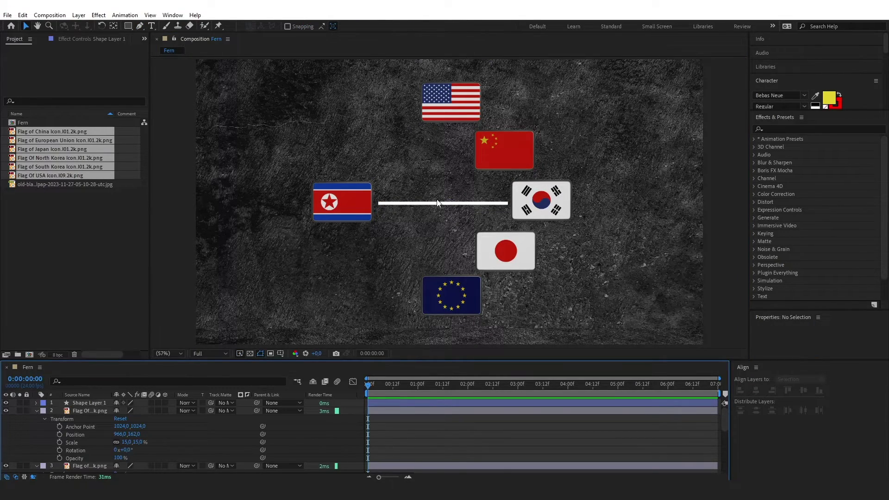
Rename the line's shape layer to "main line".
scroll(438, 202, "up", 1)
scroll(439, 201, "down", 1)
scroll(447, 187, "up", 1)
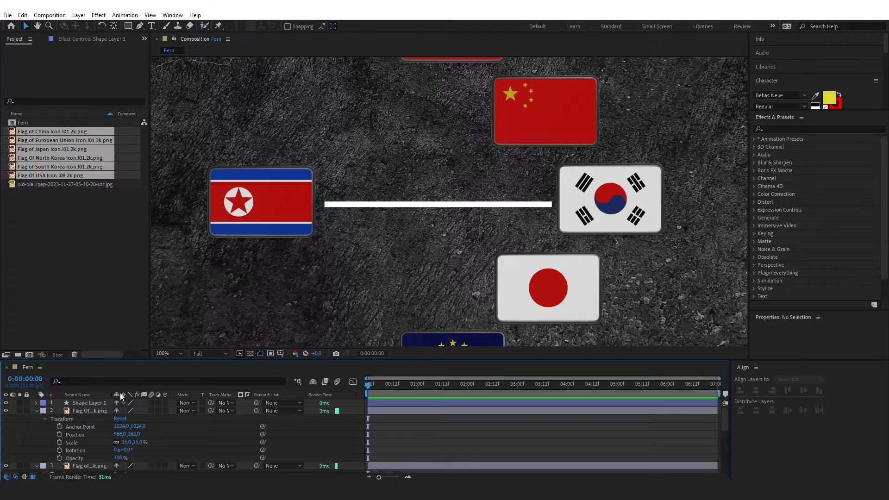
left_click(98, 401)
right_click(97, 401)
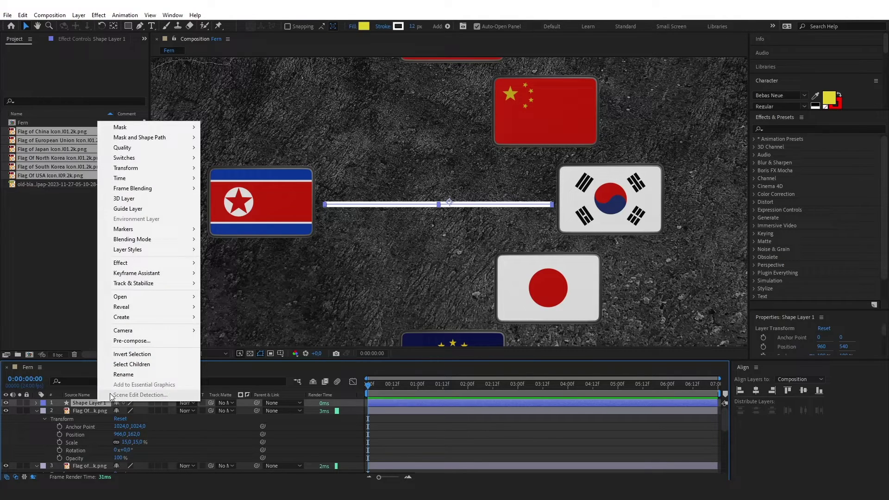
left_click(134, 374)
type("main line")
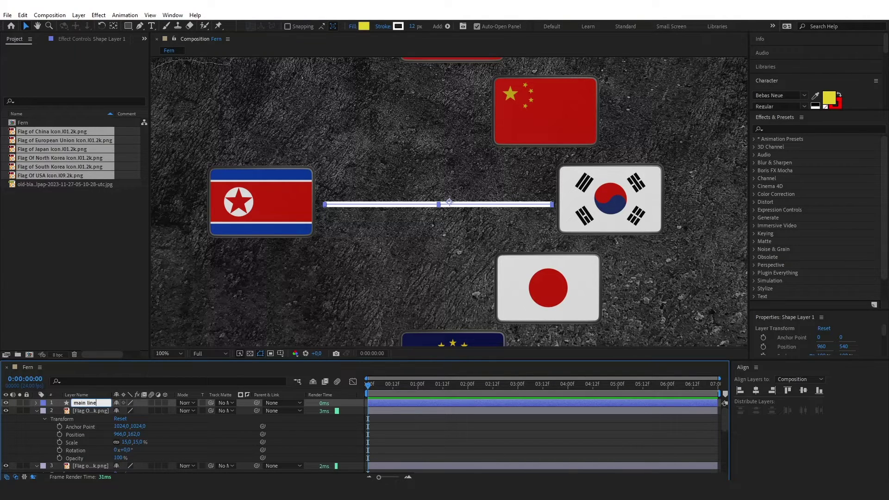
left_click(427, 432)
Set the main line's stroke width to 4 px and deselect the layer.
scroll(444, 158, "down", 2)
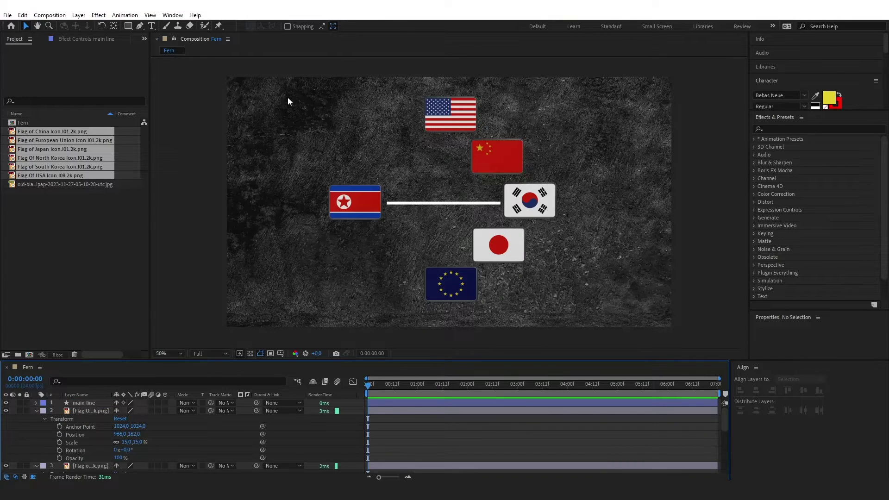
left_click(139, 26)
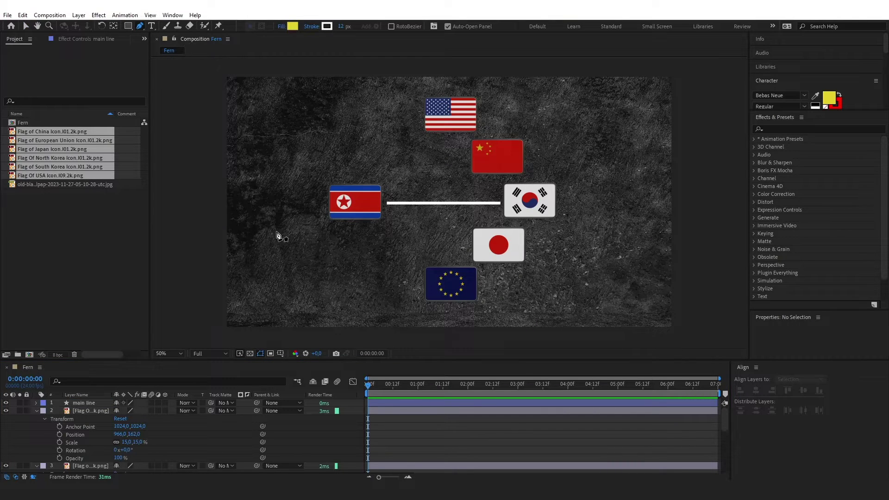
scroll(421, 198, "up", 2)
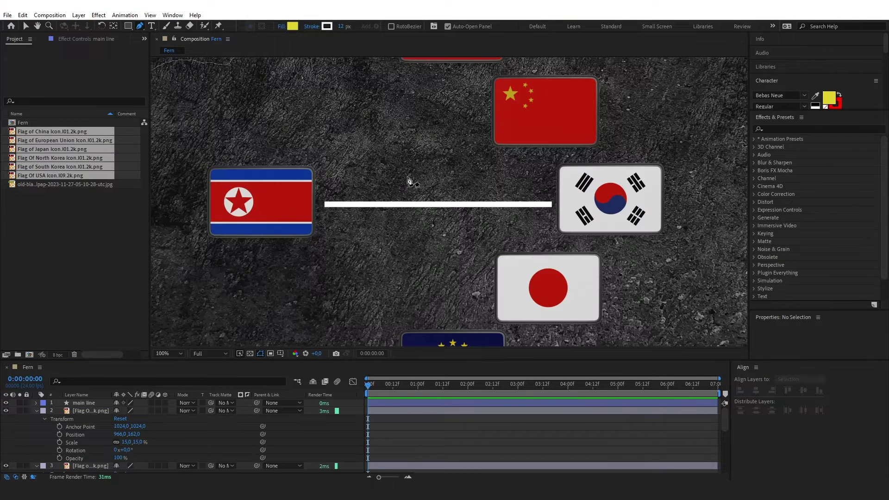
scroll(409, 181, "down", 2)
scroll(416, 200, "up", 2)
scroll(403, 193, "down", 2)
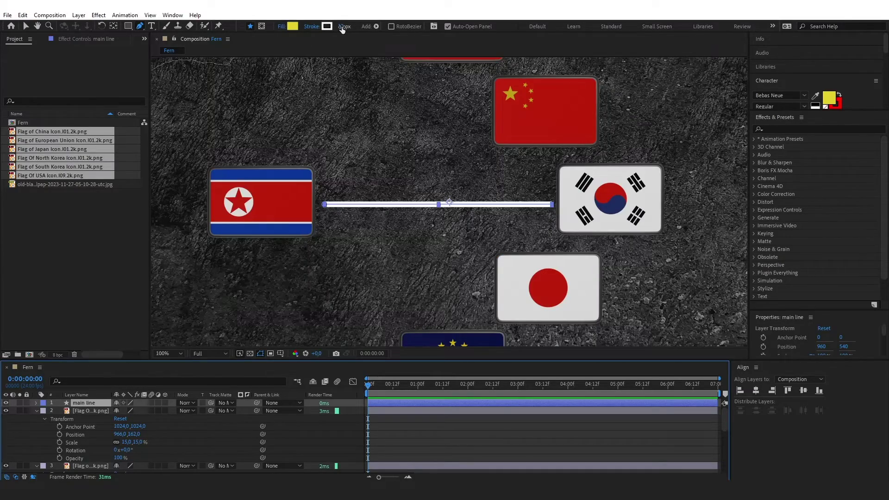
left_click_drag(342, 28, 336, 28)
key("v")
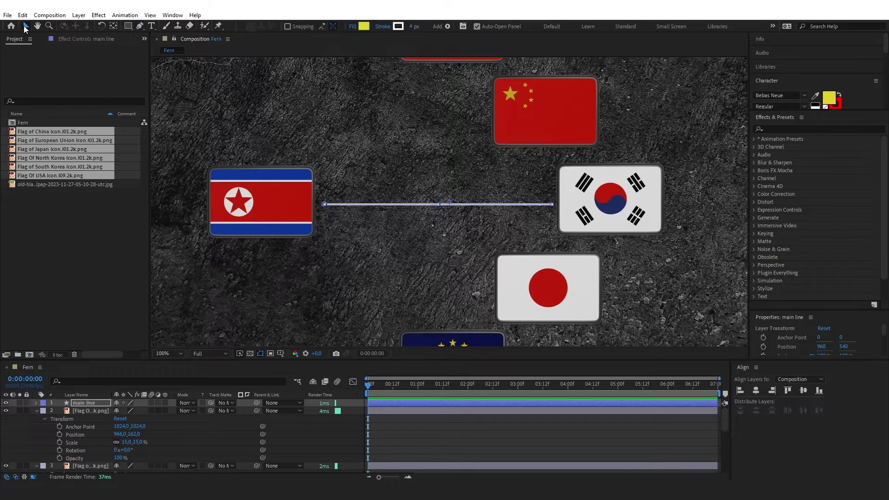
left_click(175, 84)
Draw an L-shaped white connector with the Pen tool from the main line up and across to the USA flag.
left_click(140, 27)
scroll(364, 182, "down", 1)
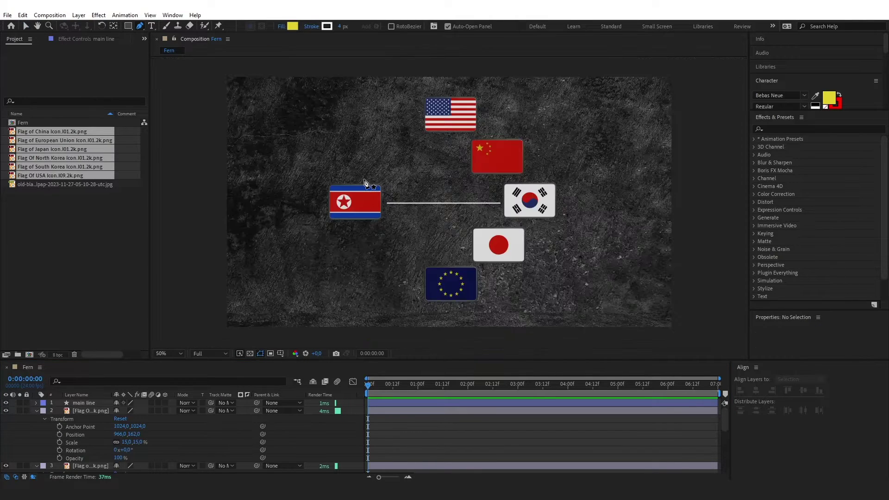
scroll(410, 168, "up", 1)
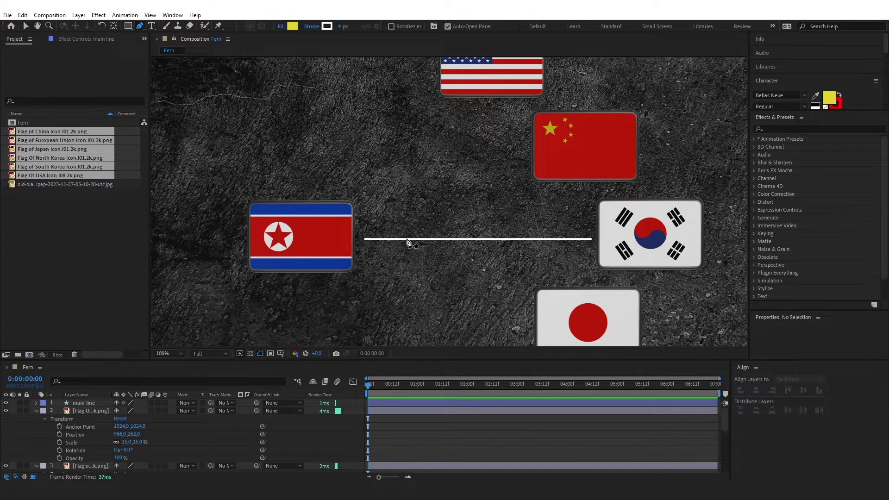
scroll(406, 241, "up", 2)
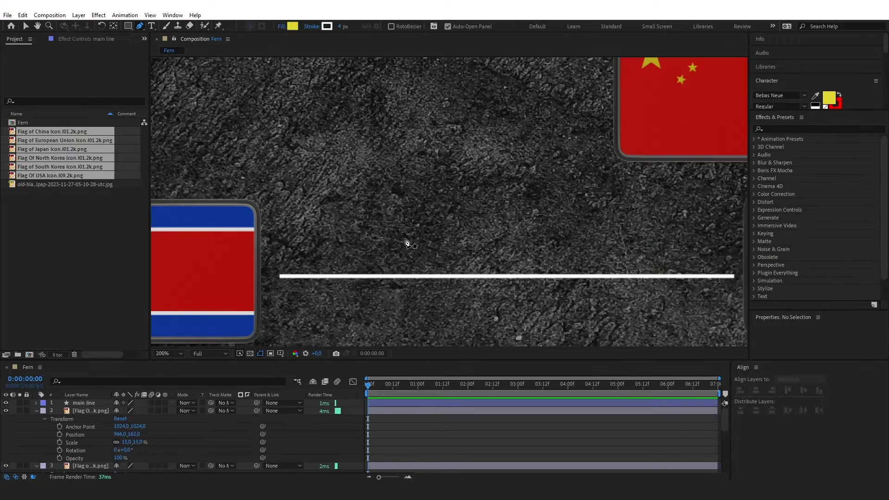
scroll(408, 241, "down", 2)
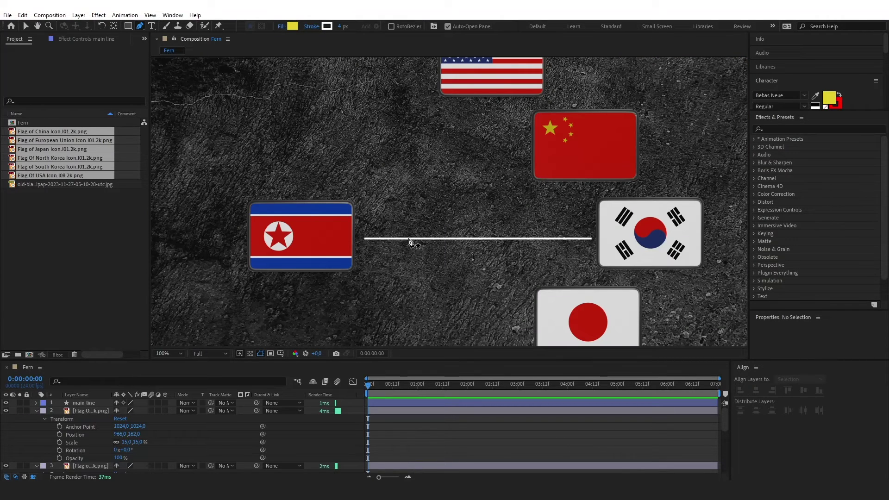
left_click(409, 239)
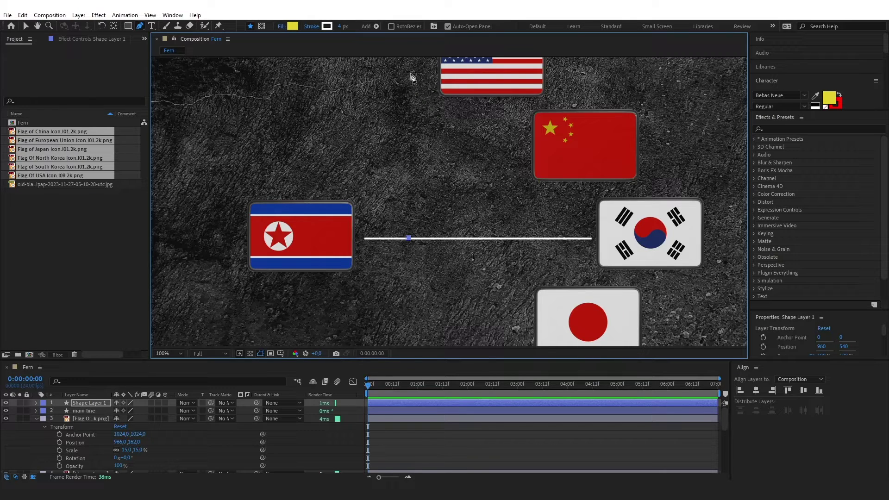
left_click(408, 73)
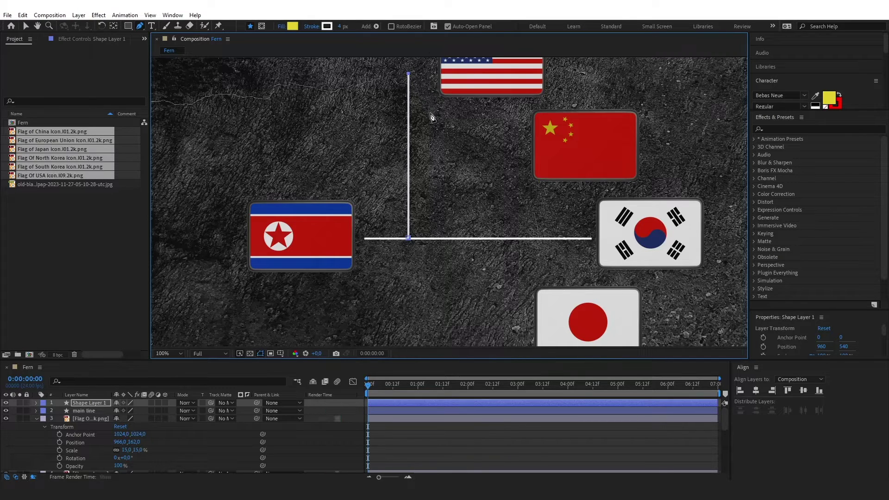
left_click(439, 73)
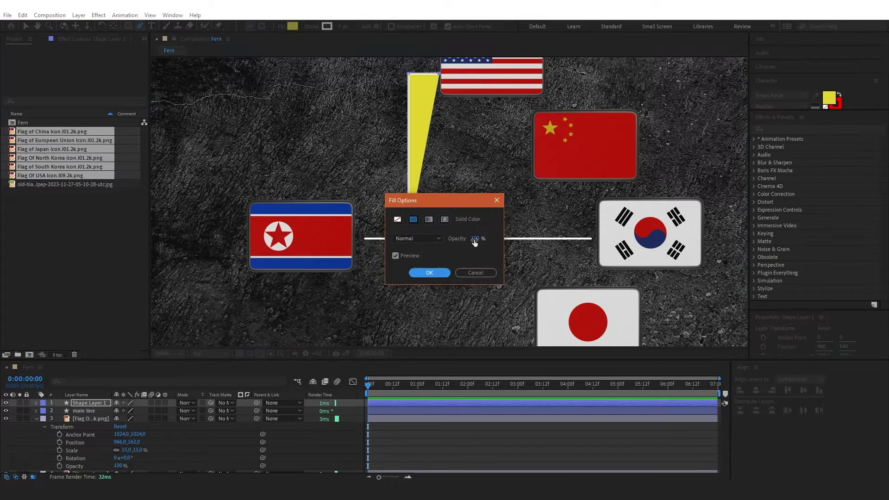
Set the USA connector's fill opacity to 0% and deselect its layer.
left_click_drag(474, 241, 355, 240)
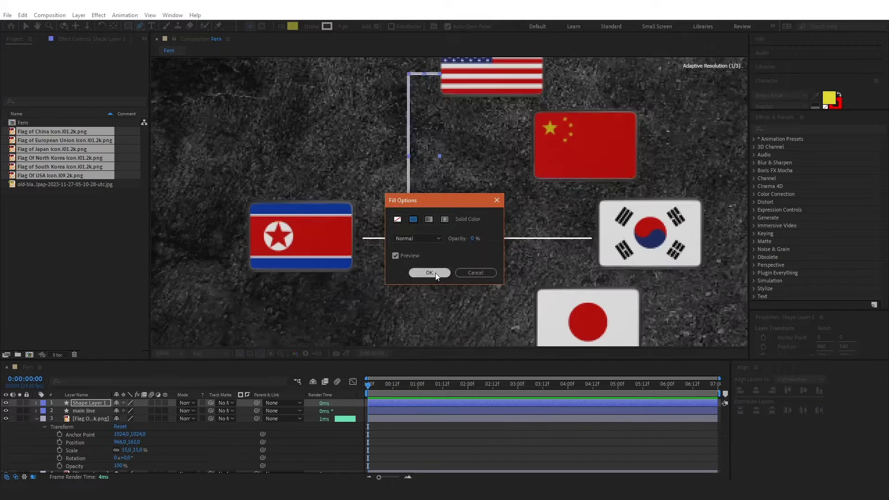
left_click(430, 272)
left_click(26, 26)
left_click(418, 434)
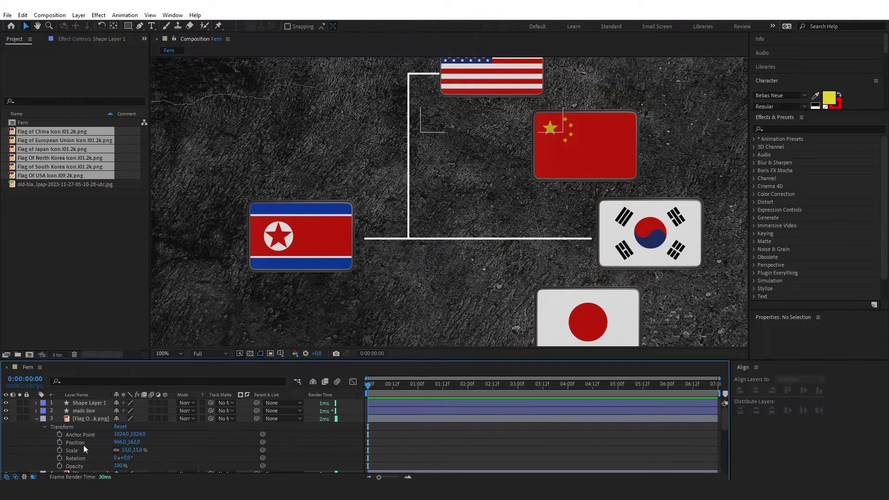
Rename the USA connector's shape layer to "usa line".
left_click(80, 403)
right_click(80, 403)
left_click(116, 377)
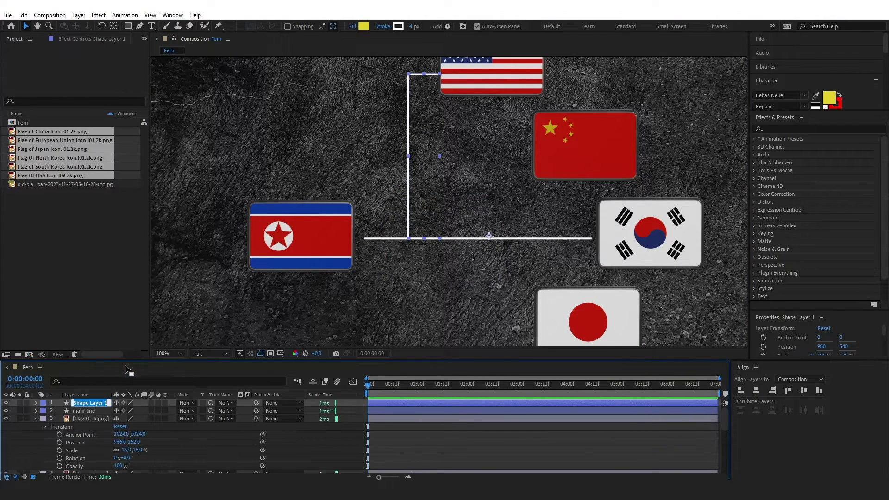
type("usa line")
key("Return")
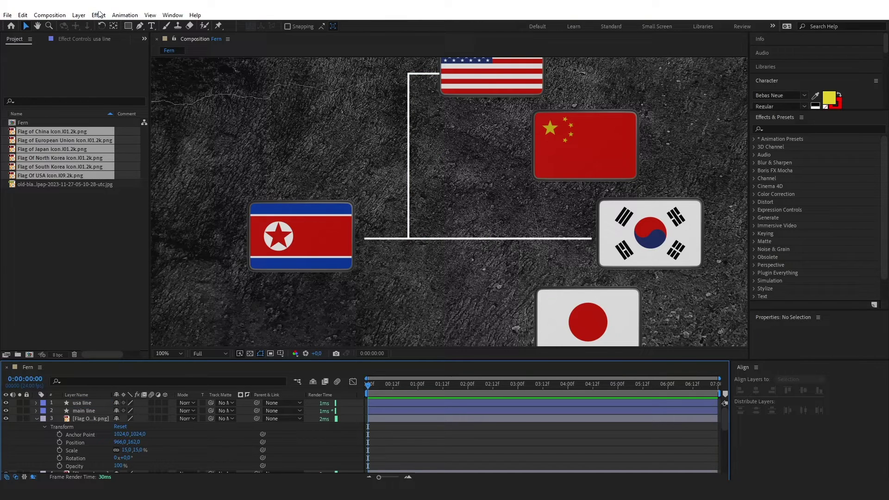
Draw an L-shaped connector with the Pen tool from the main line's start near North Korea down and across to the EU flag.
left_click(140, 26)
scroll(453, 194, "down", 2)
scroll(437, 293, "up", 2)
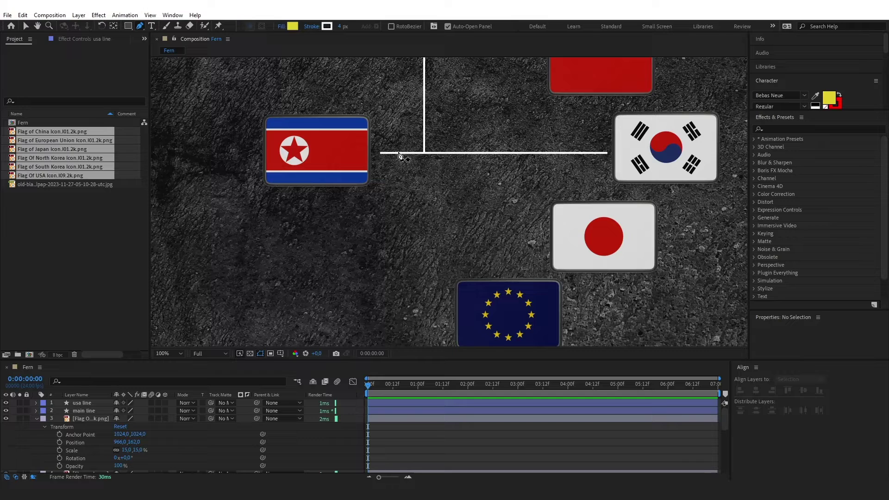
left_click(399, 153)
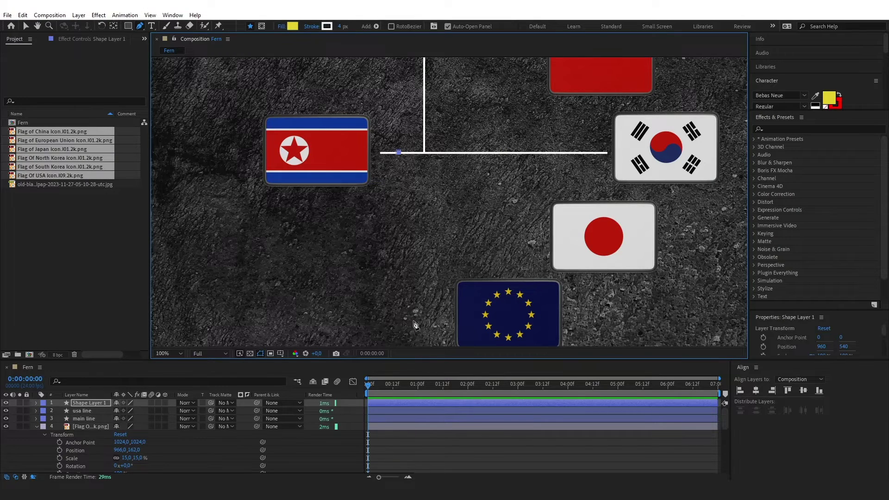
left_click(399, 319, "shift")
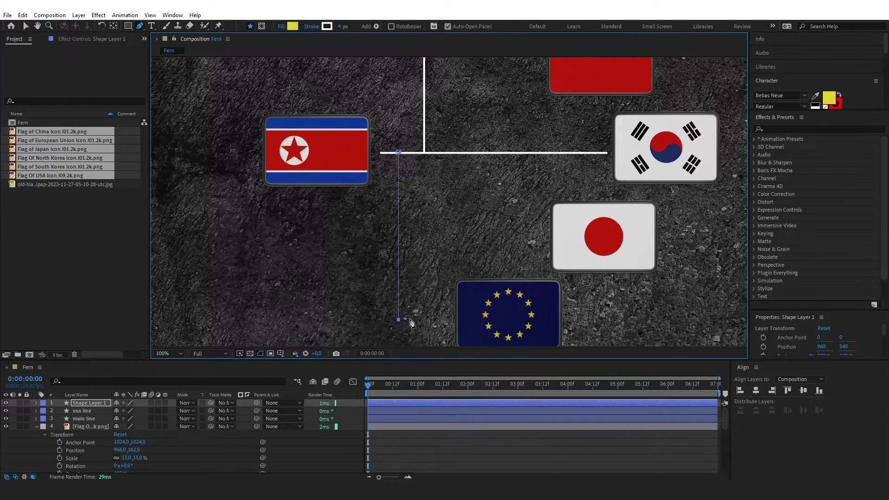
left_click(459, 319, "shift")
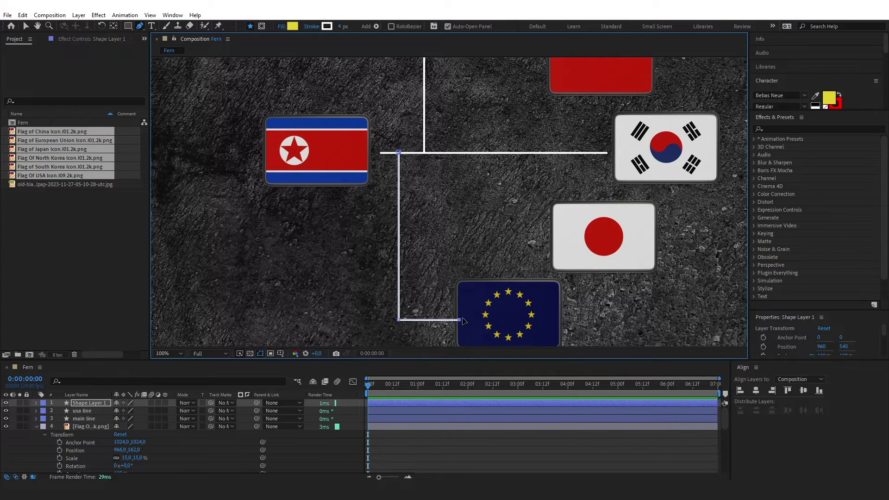
left_click(27, 26)
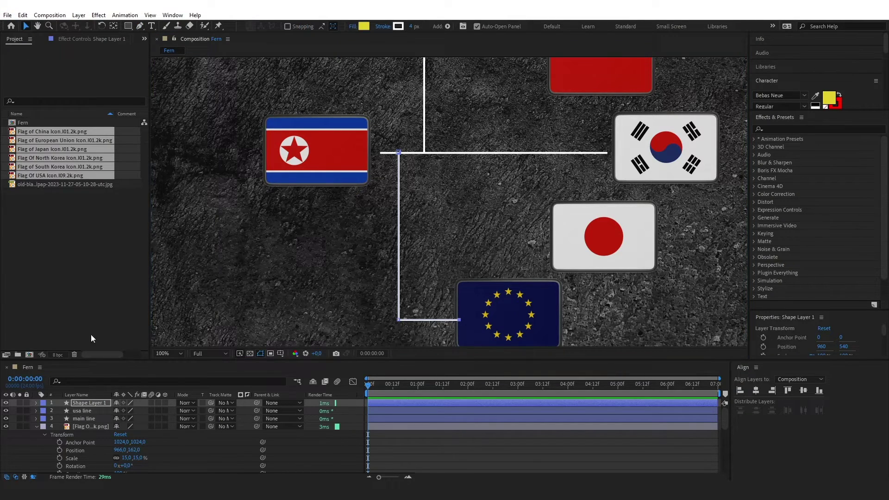
Rename the EU connector's shape layer to "european line".
left_click(83, 401)
key("Return")
type("eu")
left_click(199, 447)
Draw an L-shaped connector with the Pen tool from about the middle of the main line down and across to the Japanese flag.
scroll(501, 101, "down", 1)
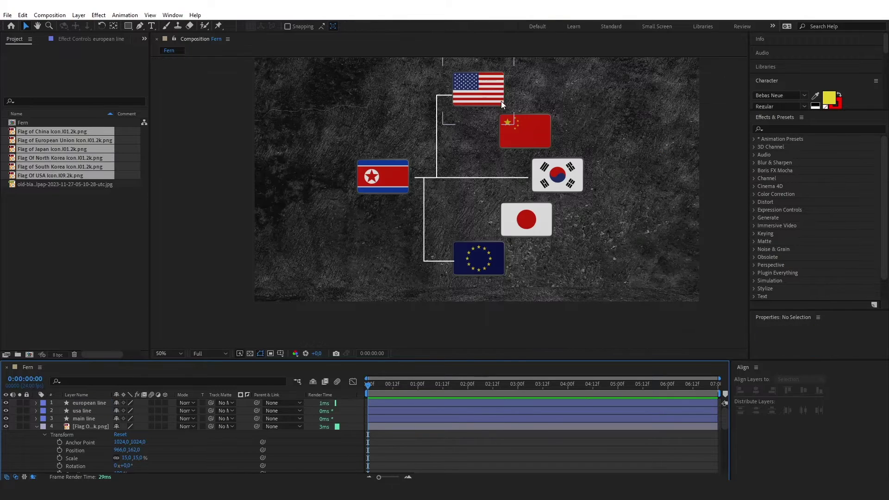
left_click(140, 26)
key("period")
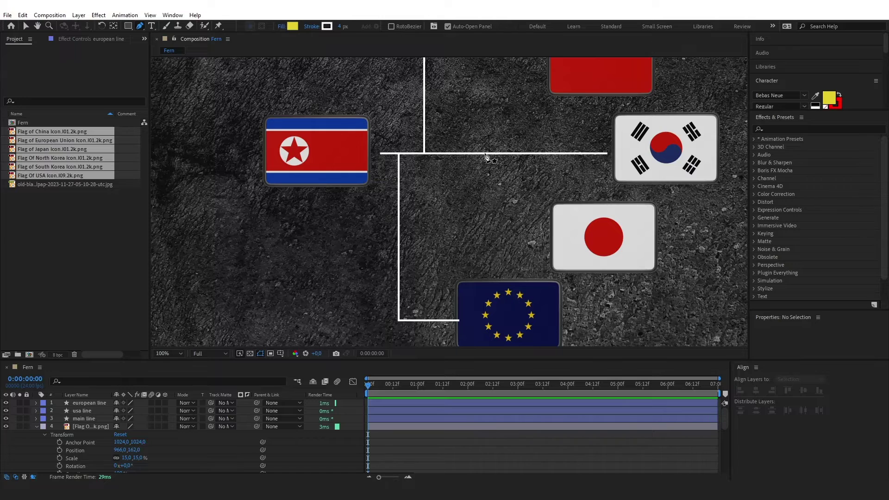
left_click(488, 154)
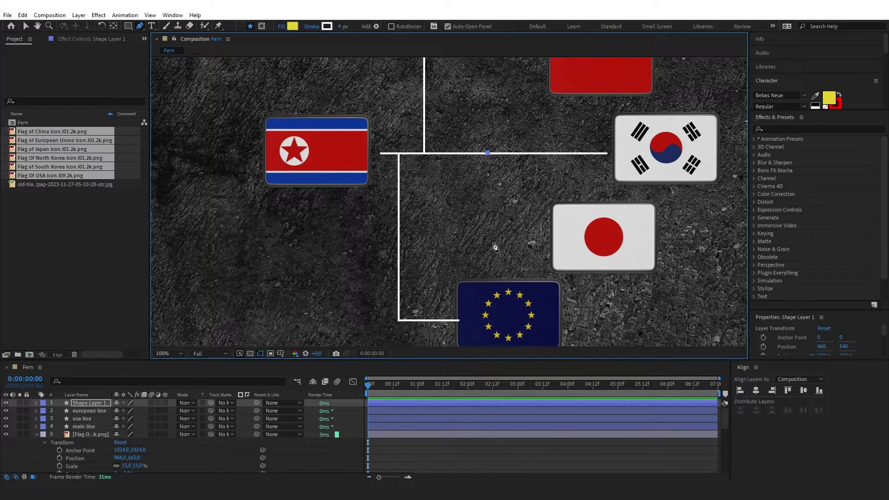
left_click(492, 244, "shift")
left_click(555, 242, "shift")
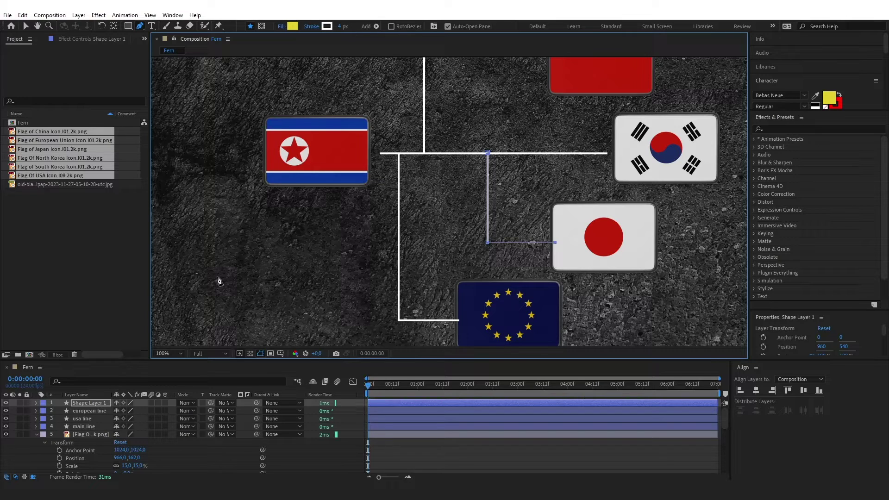
key("v")
Rename the Japanese connector's shape layer to "japan".
left_click(96, 404)
key("Return")
type("japan")
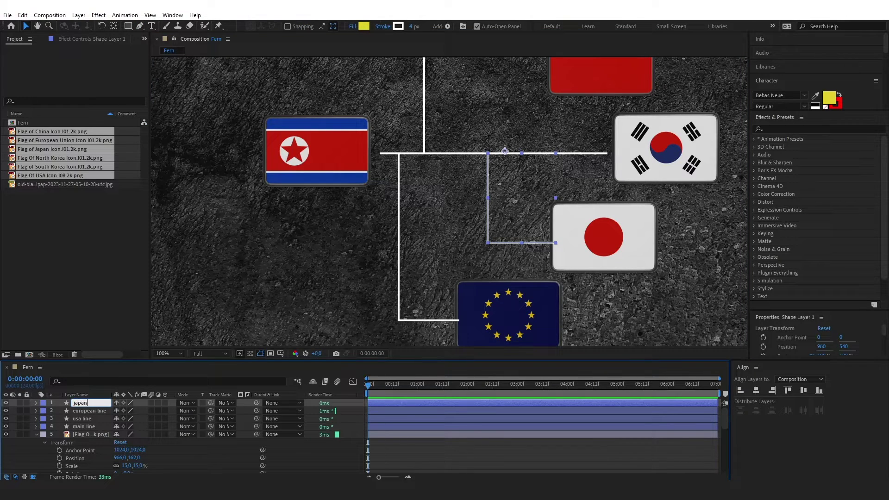
key("Return")
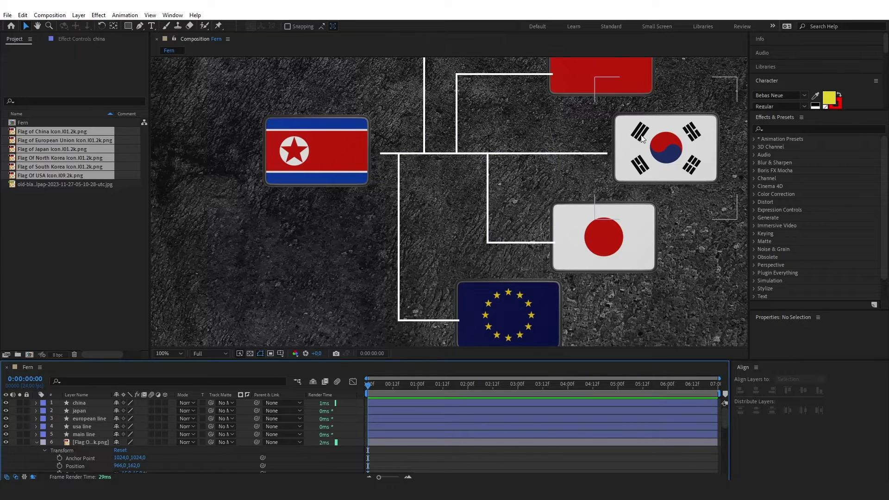
Nudge the South Korean flag closer to its line and the Japan, EU, China and USA flags slightly away from their line ends.
mouse_move(649, 140)
left_mouse_down()
mouse_move(641, 142)
mouse_move(651, 143)
left_mouse_up()
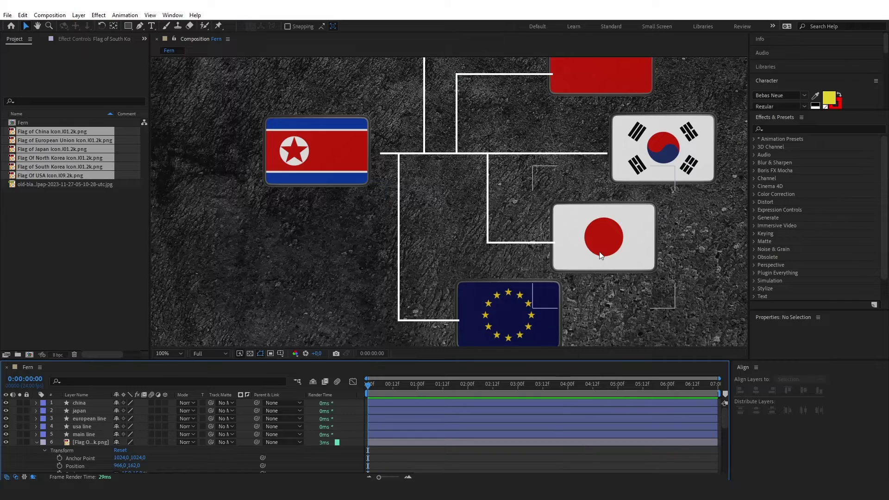
left_click_drag(602, 250, 609, 252)
left_click_drag(500, 323, 506, 324)
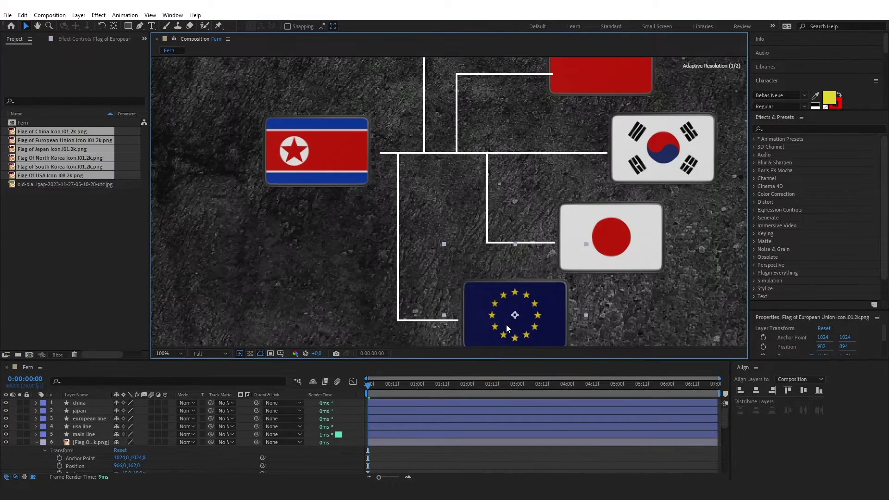
scroll(524, 160, "up", 1)
scroll(605, 93, "down", 2)
scroll(556, 92, "up", 1)
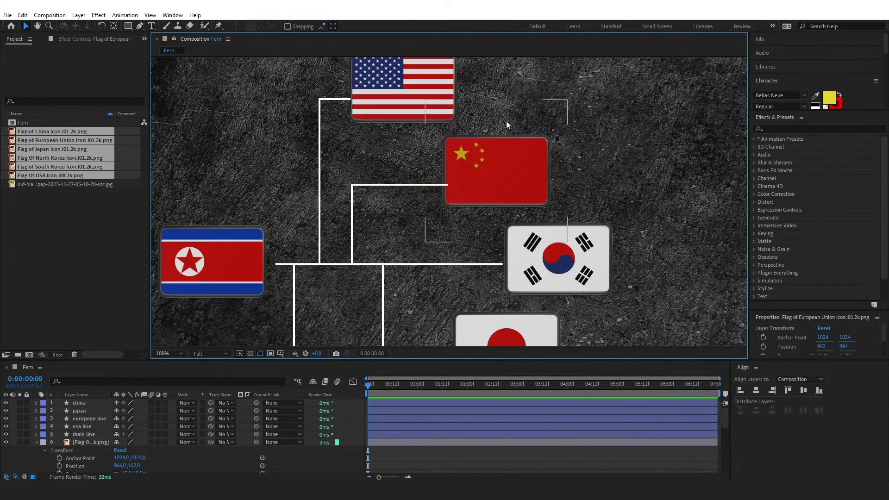
left_click_drag(482, 179, 490, 179)
left_click_drag(390, 93, 394, 93)
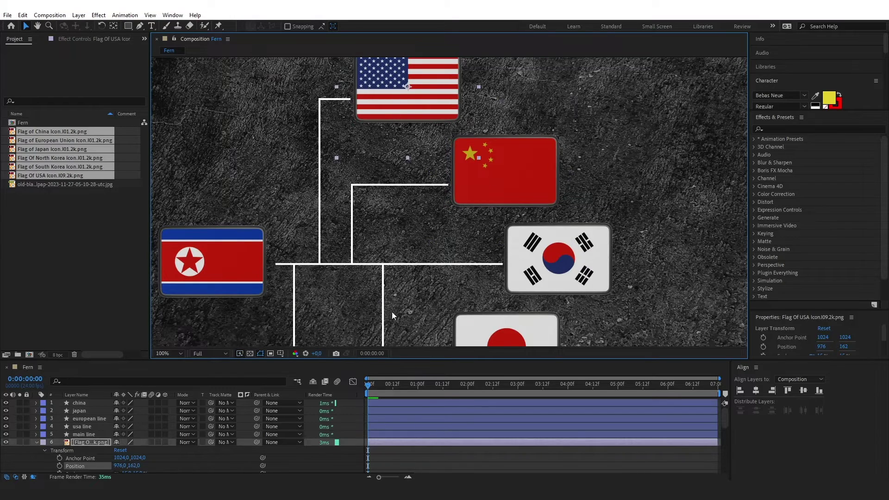
left_click(434, 451)
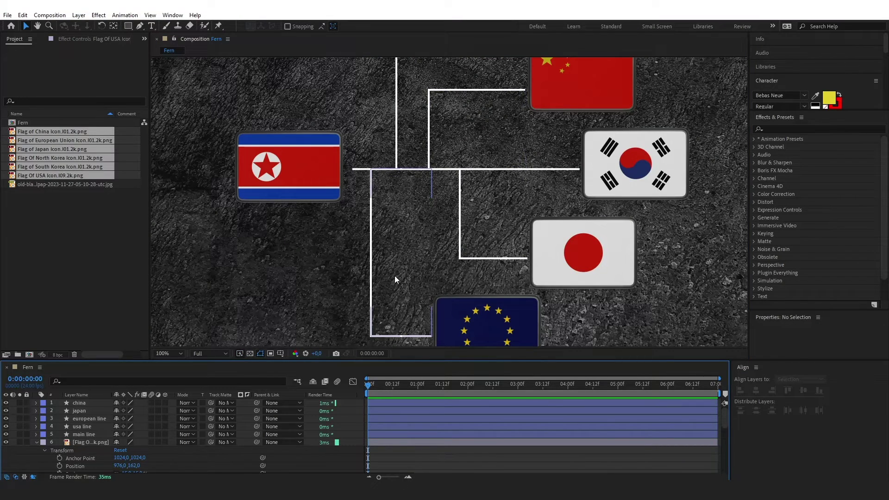
Add a new null object to the Fern composition.
left_click(454, 456)
right_click(457, 457)
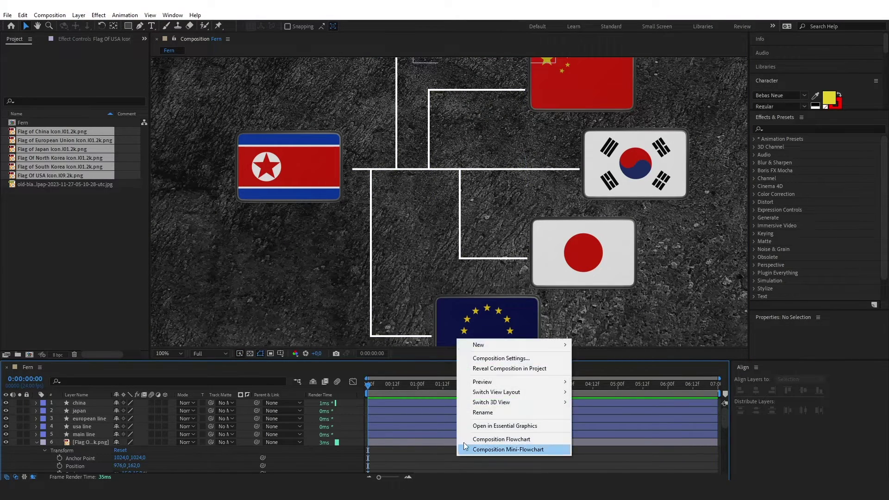
mouse_move(510, 346)
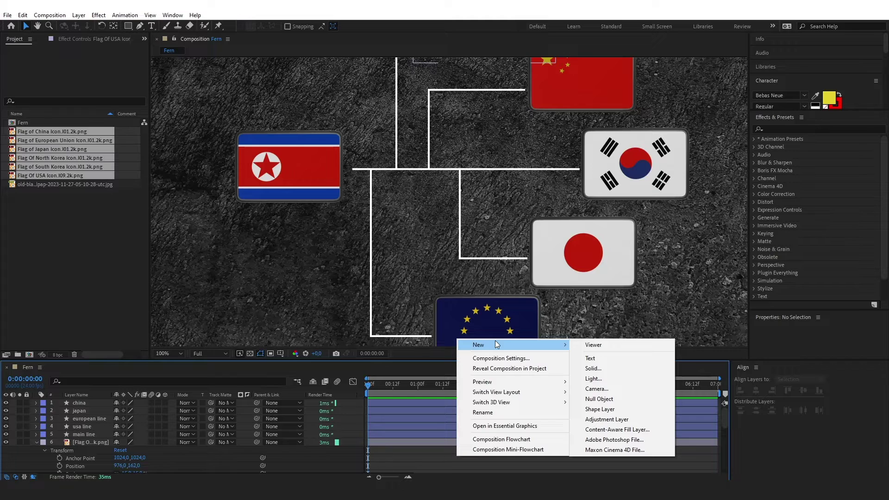
left_click(624, 399)
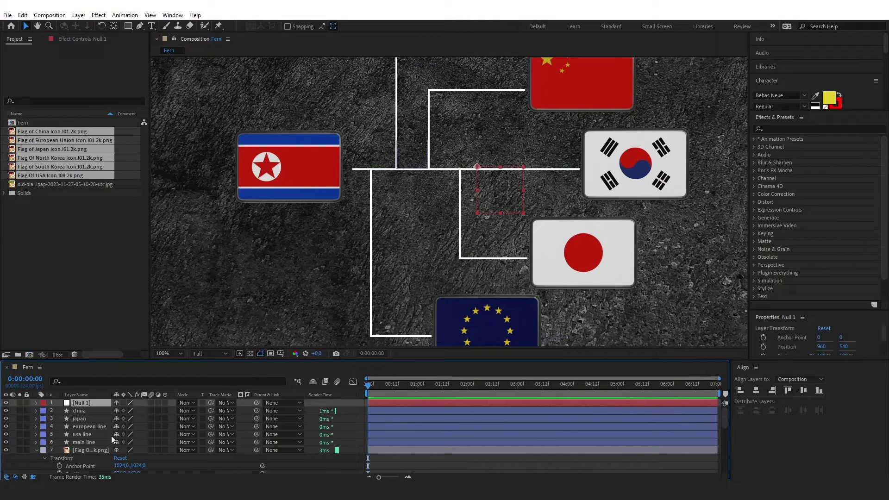
Rename the null object to "controler".
right_click(82, 403)
left_click(127, 374)
type("controler")
key("Return")
left_click(218, 267)
scroll(263, 265, "down", 2)
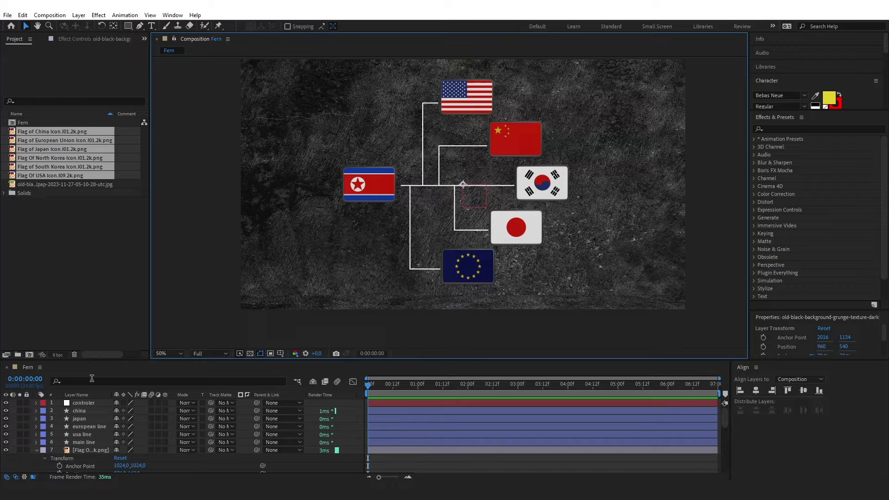
Parent all the connector line, flag and background layers to the controler null.
left_click(79, 410)
scroll(107, 439, "down", 4)
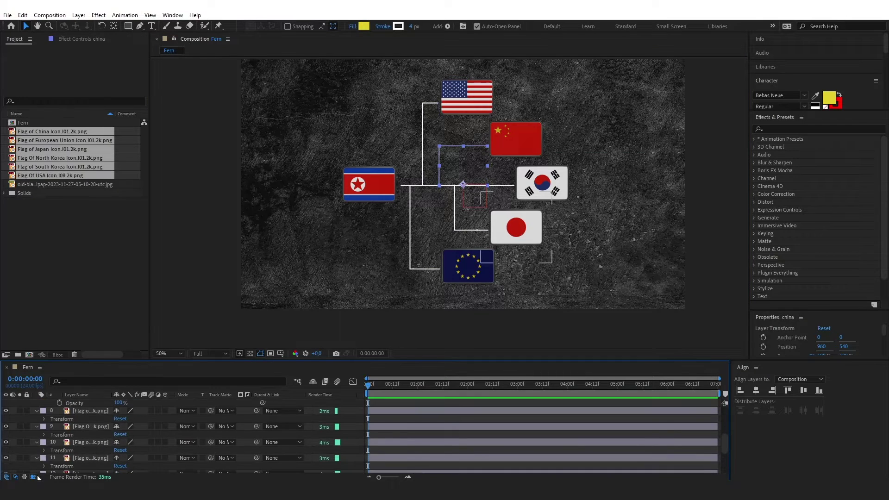
scroll(126, 430, "down", 5)
key("ctrl+a")
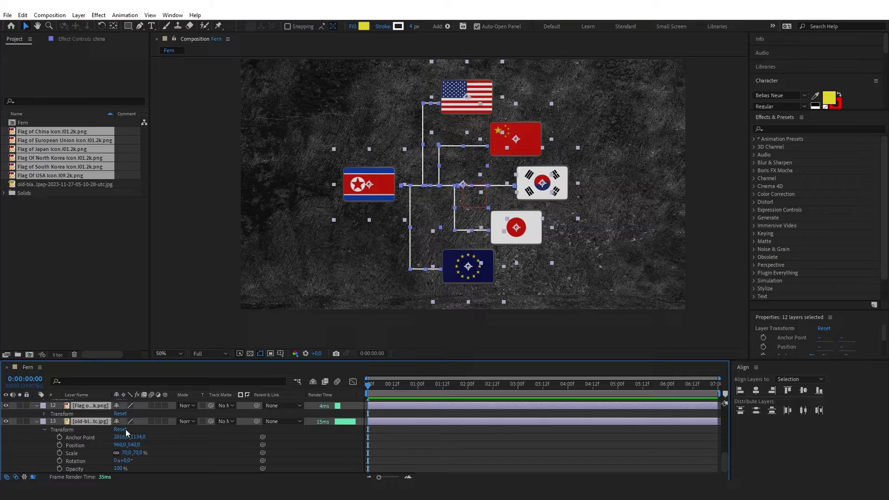
left_click(298, 422)
left_click(303, 289)
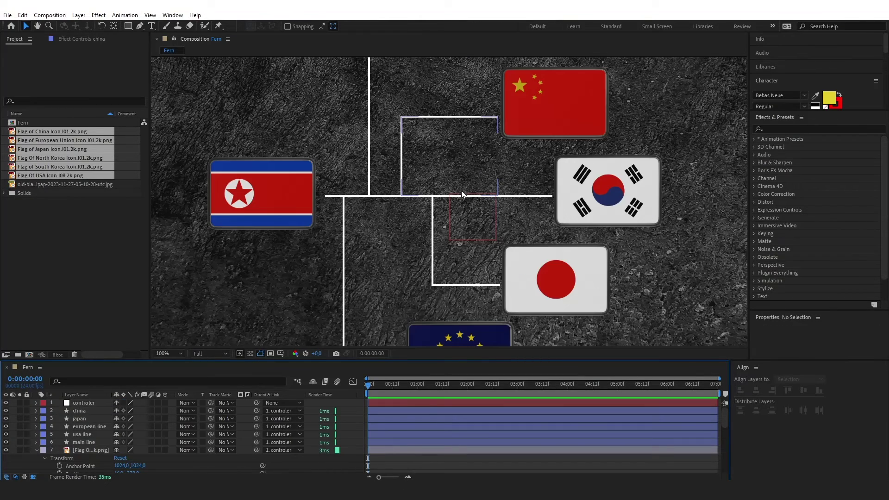
scroll(447, 200, "down", 1)
scroll(432, 232, "up", 1)
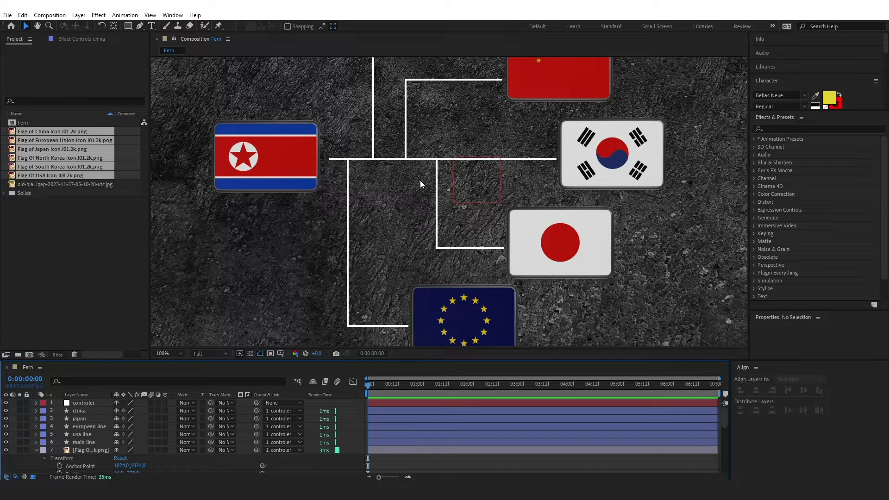
Apply the Glow effect to the North Korean flag with a Glow Radius of 141 and a Glow Intensity of 1.2.
key("comma")
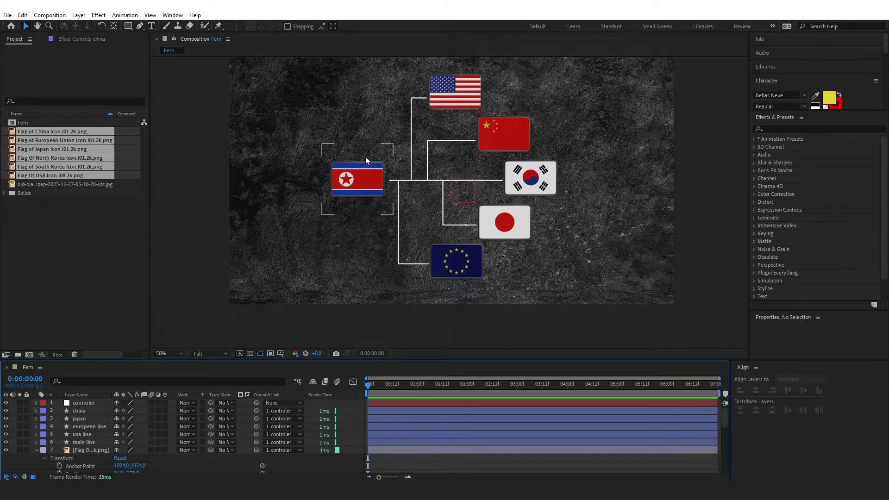
key("period")
left_click(774, 130)
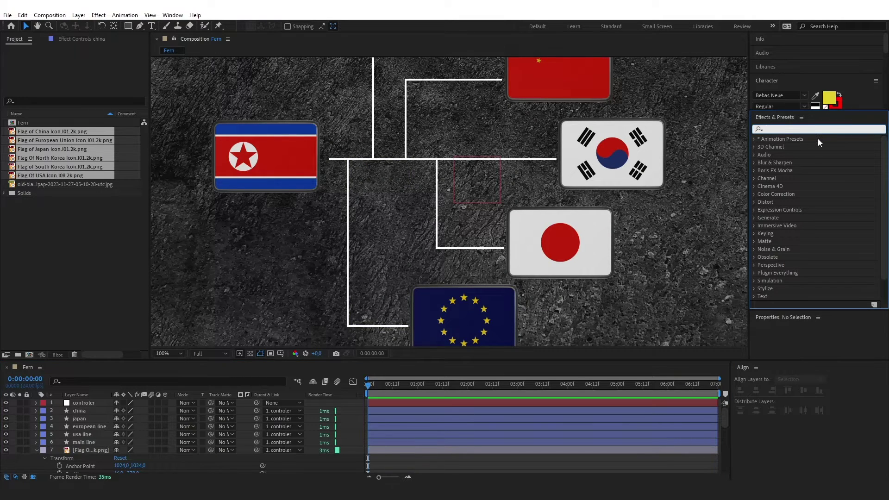
type("glow")
left_click_drag(789, 187, 269, 149)
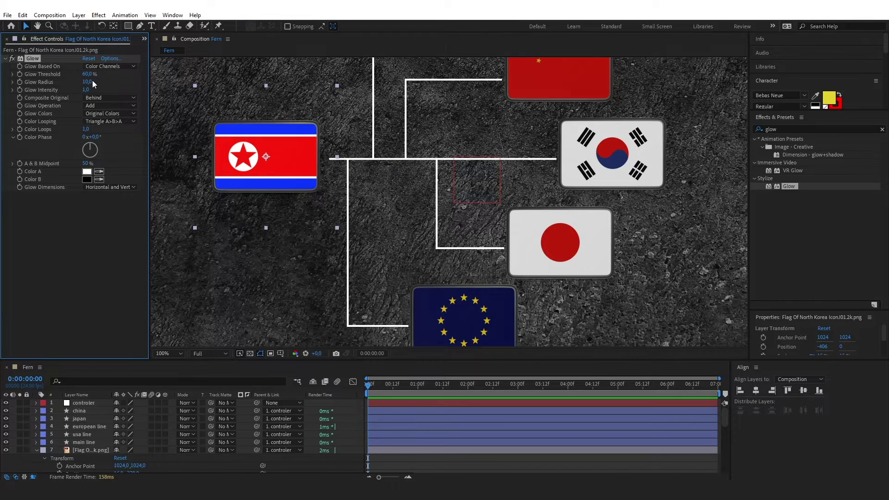
left_click_drag(93, 82, 100, 83)
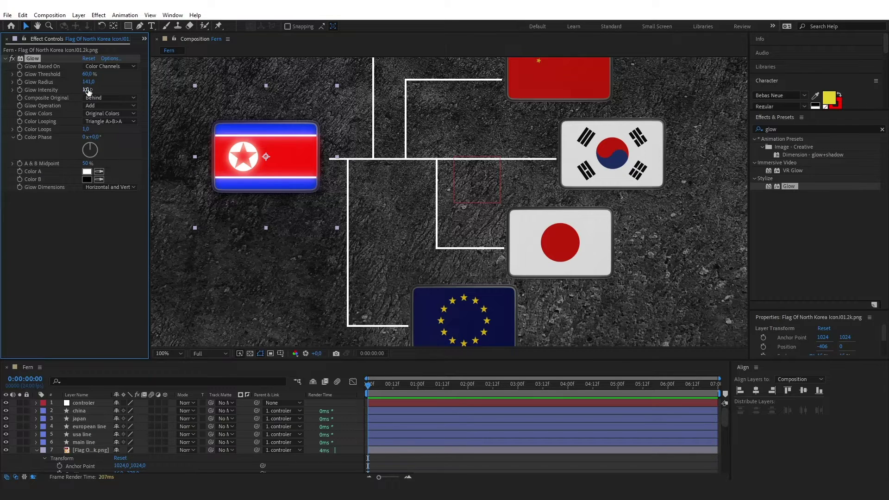
left_click_drag(87, 89, 98, 95)
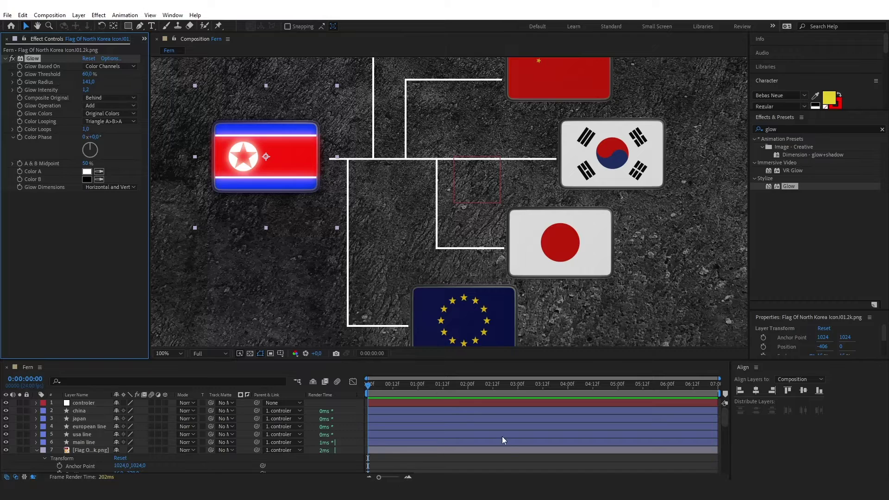
Copy the North Korean flag's Glow effect onto the Japan, South Korea, China and USA flags.
key("comma")
key("comma")
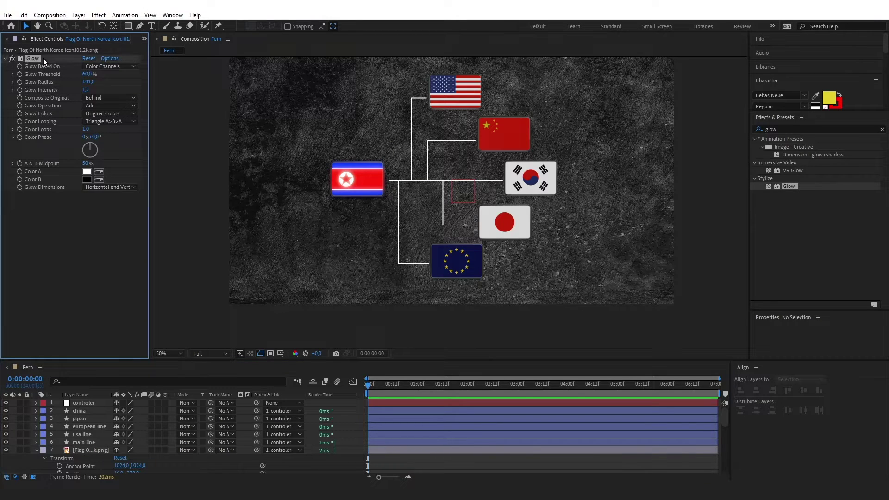
left_click(508, 224)
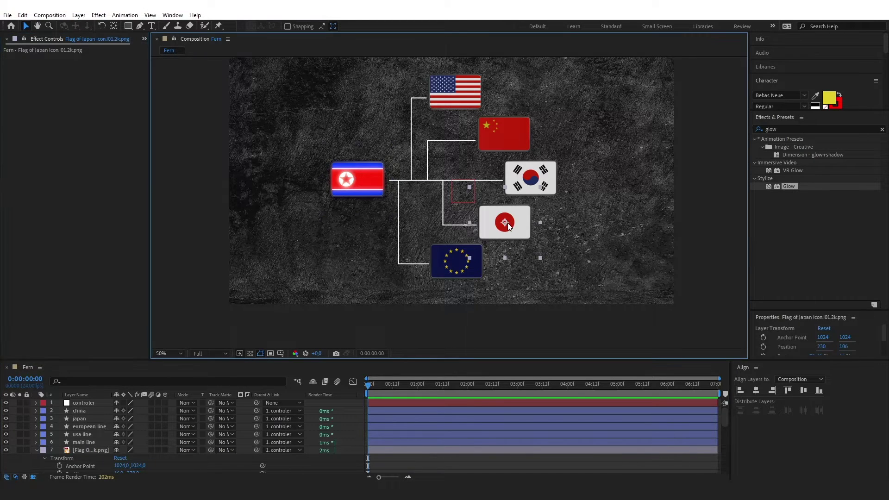
key("ctrl+v")
left_click(531, 181)
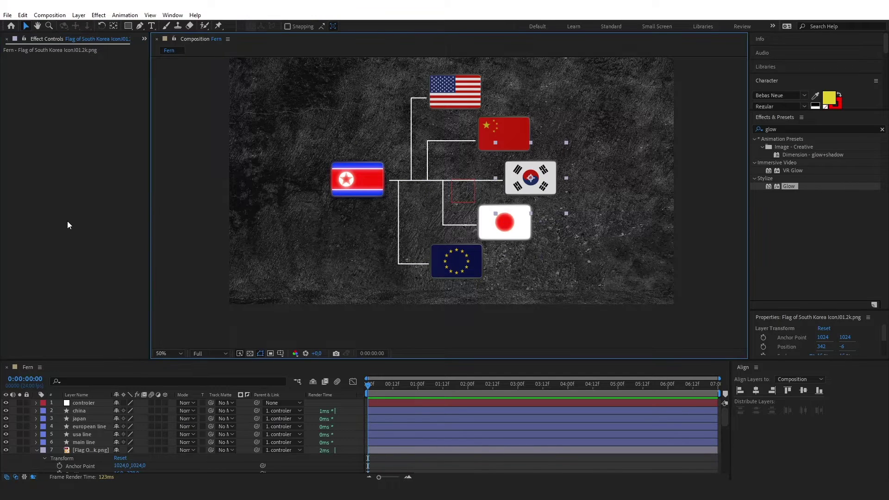
left_click(68, 223)
key("ctrl+v")
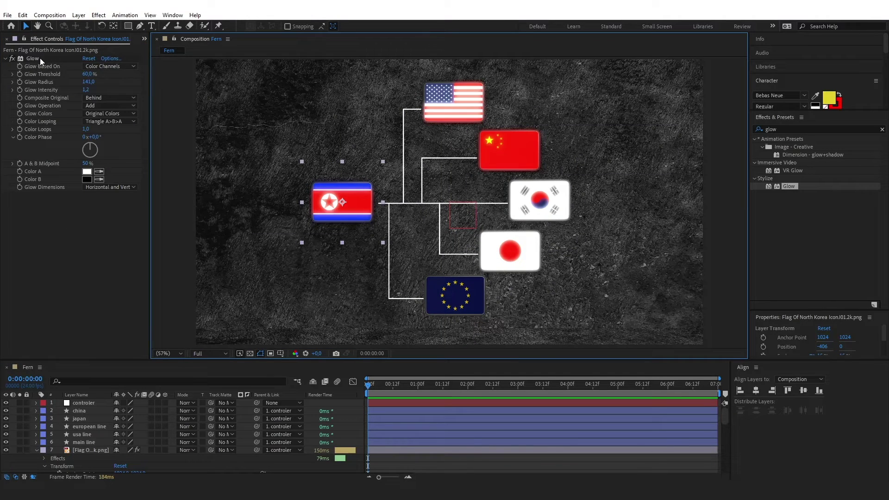
Copy the flag's Glow effect onto the main line layer and reduce its Glow Radius to 13.
left_click(38, 59)
scroll(369, 178, "up", 1)
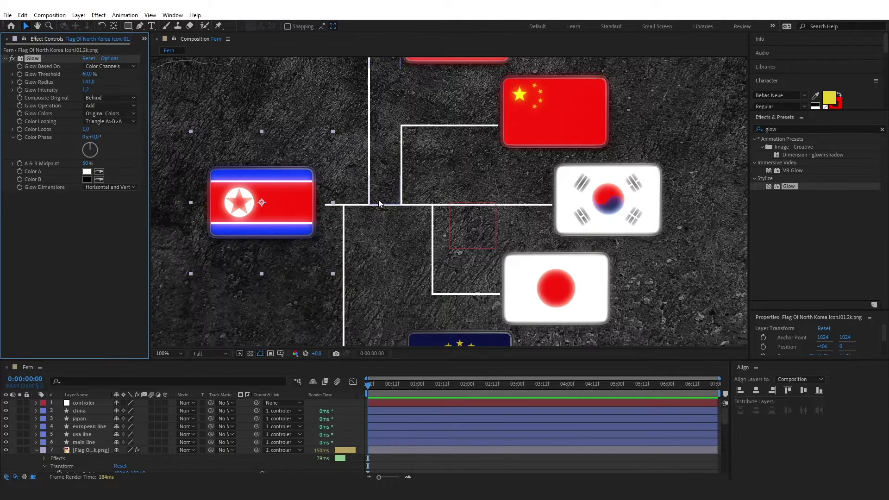
left_click(84, 442)
key("ctrl+v")
key("ctrl+z")
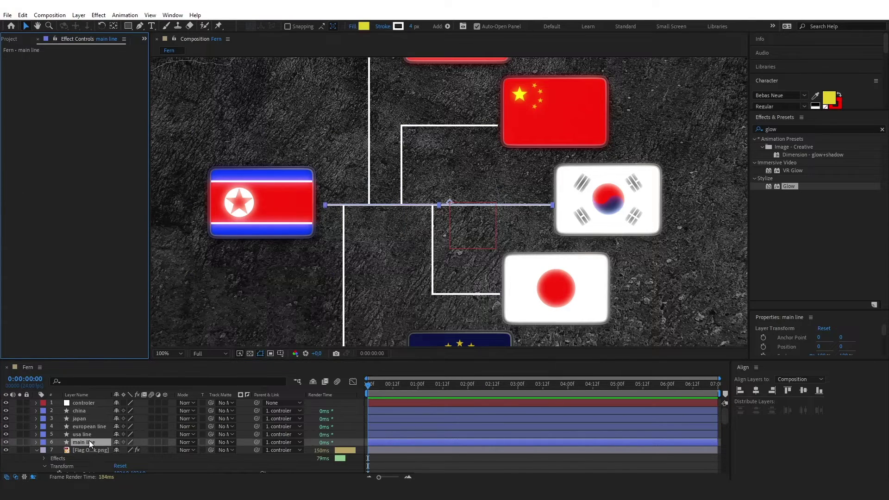
key("ctrl+v")
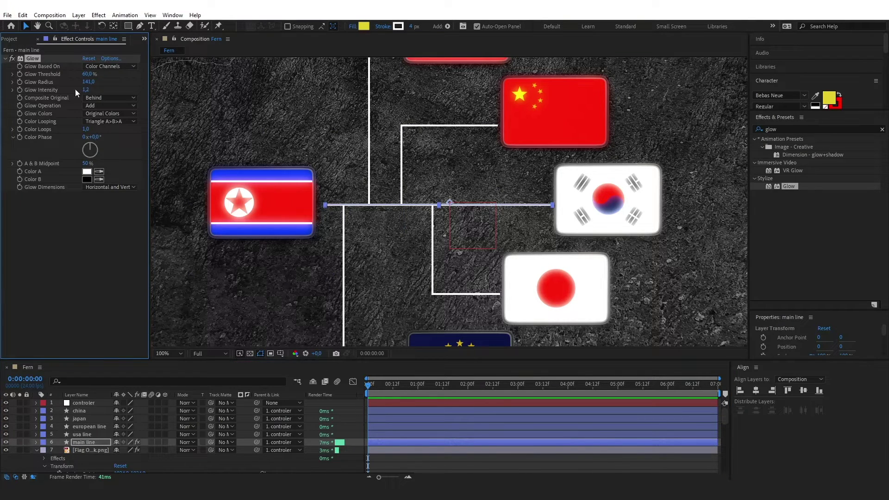
left_click_drag(88, 82, 26, 86)
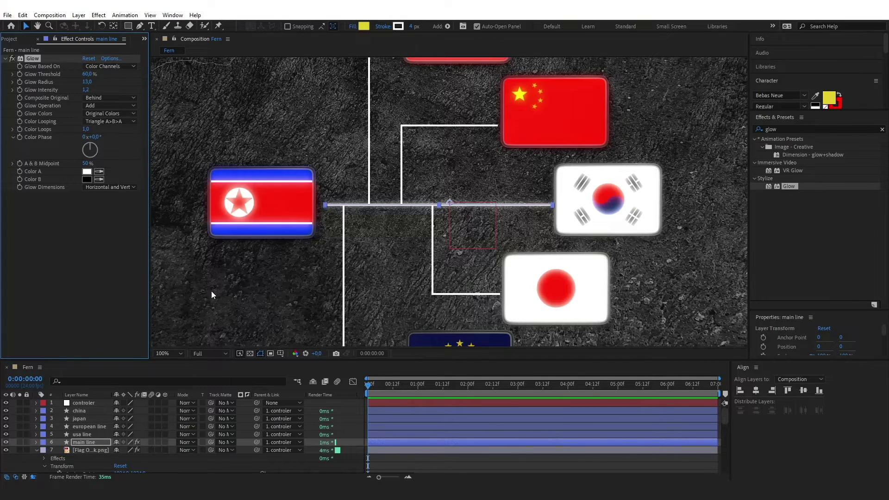
left_click(472, 425)
Copy the main line's Glow effect onto the usa line, european line, japan and china line layers.
left_click(88, 443)
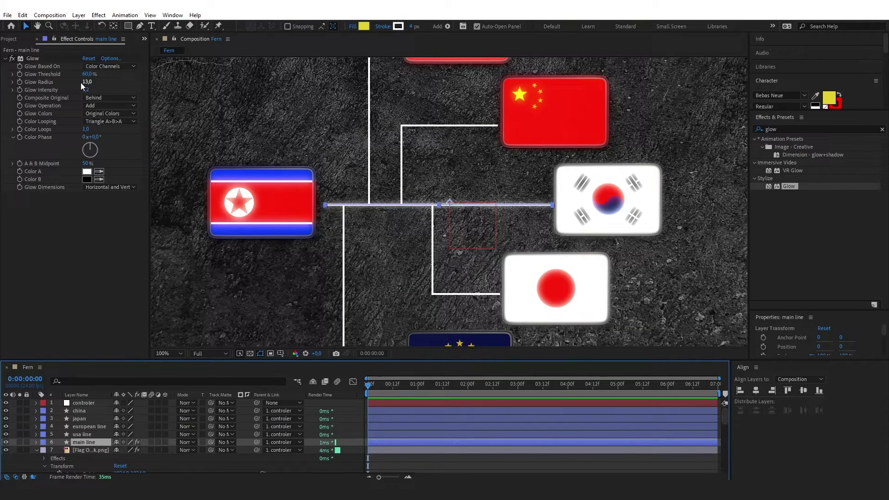
left_click(40, 61)
key("ctrl+c")
left_click(85, 435)
key("ctrl+v")
left_click(87, 426)
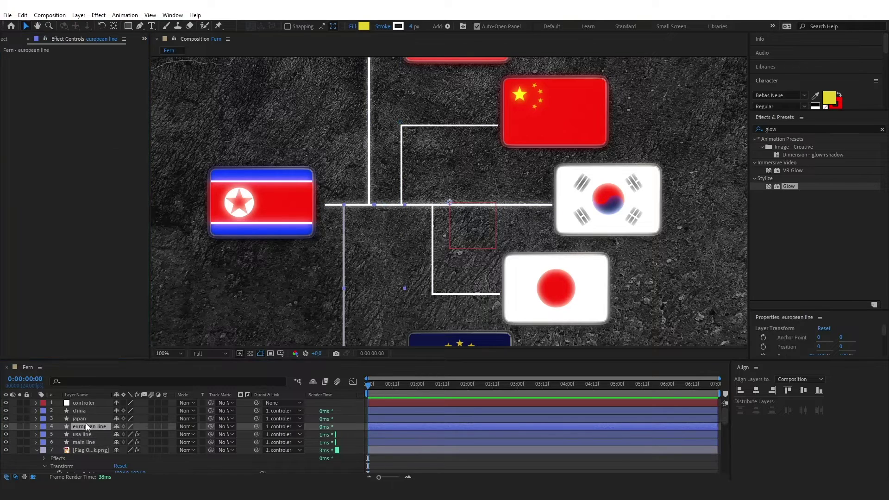
key("ctrl+v")
left_click(82, 418)
key("ctrl+v")
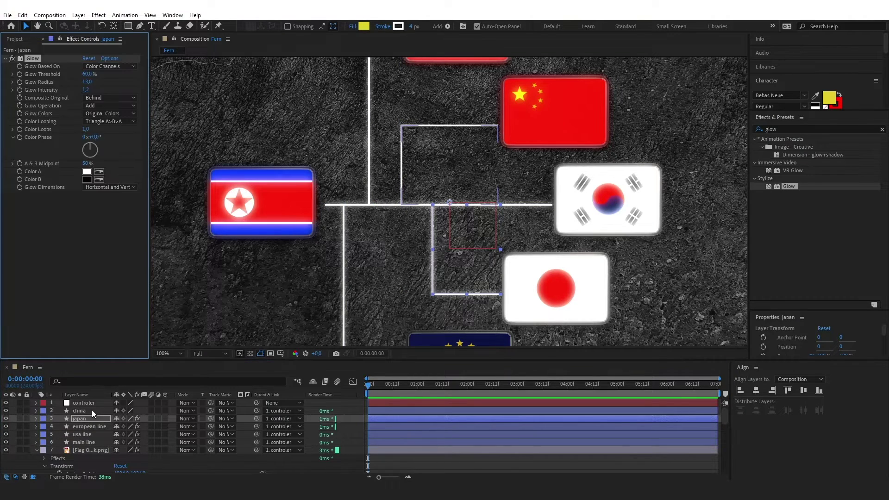
left_click(91, 410)
key("ctrl+v")
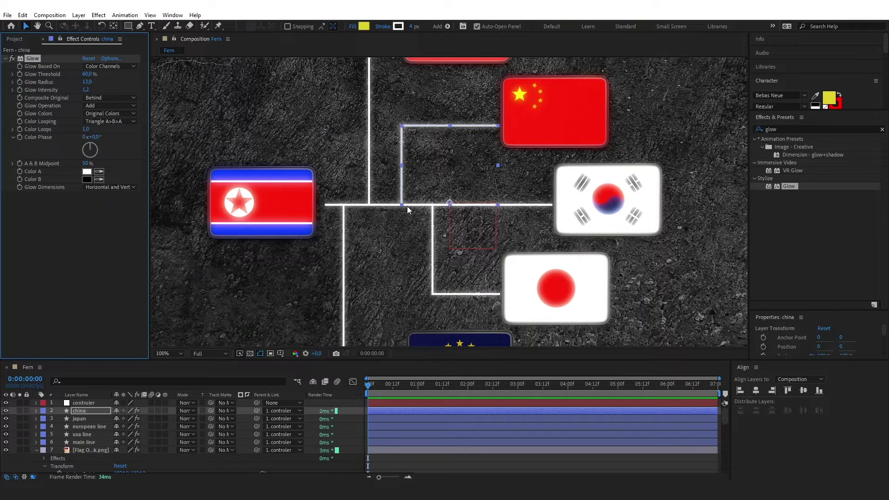
scroll(445, 204, "down", 2)
left_click(604, 229)
scroll(409, 214, "up", 1)
key("comma")
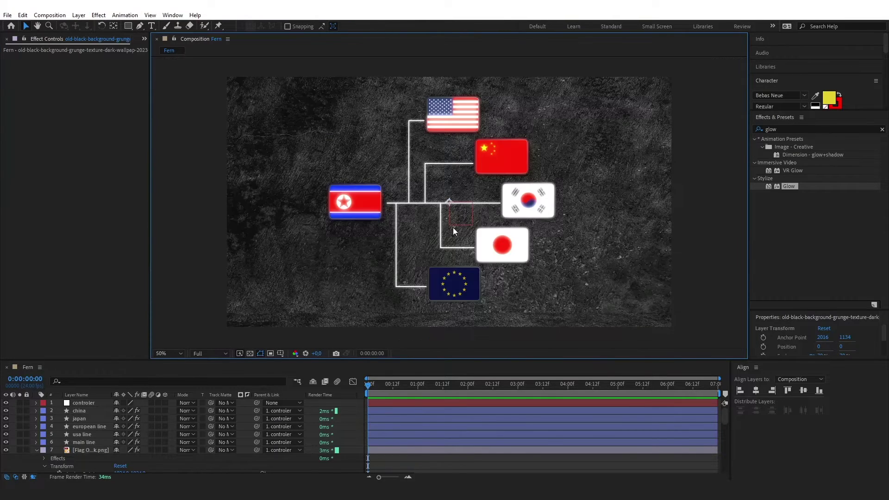
key("period")
key("comma")
key("period")
Move the playhead to 0:00:00:12 and add Trim Paths to the main line layer.
left_click(393, 387)
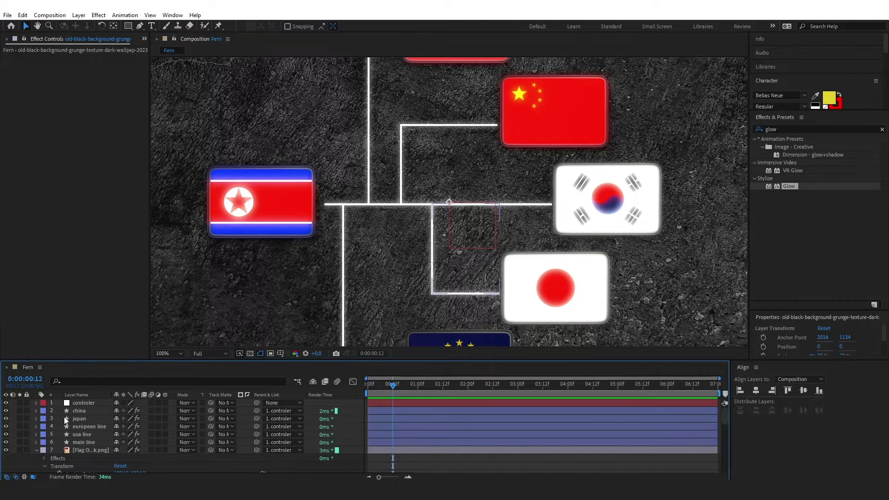
left_click(36, 443)
left_click(88, 443)
scroll(95, 439, "down", 1)
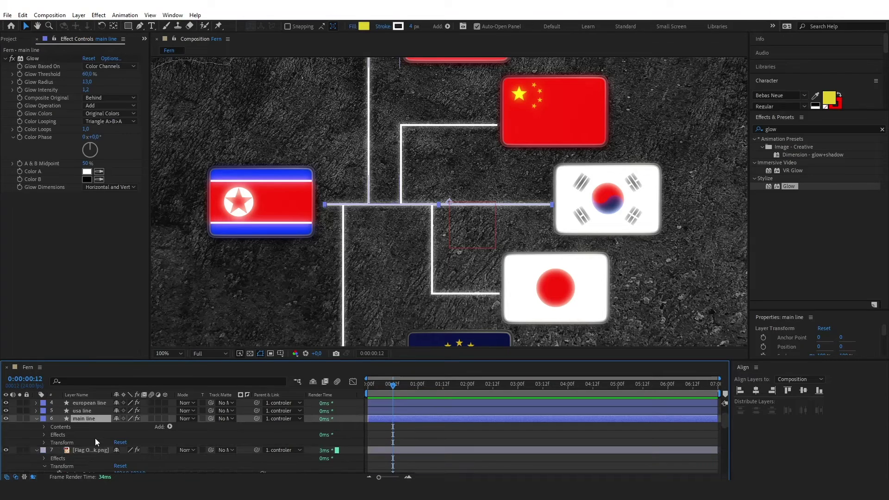
left_click(170, 427)
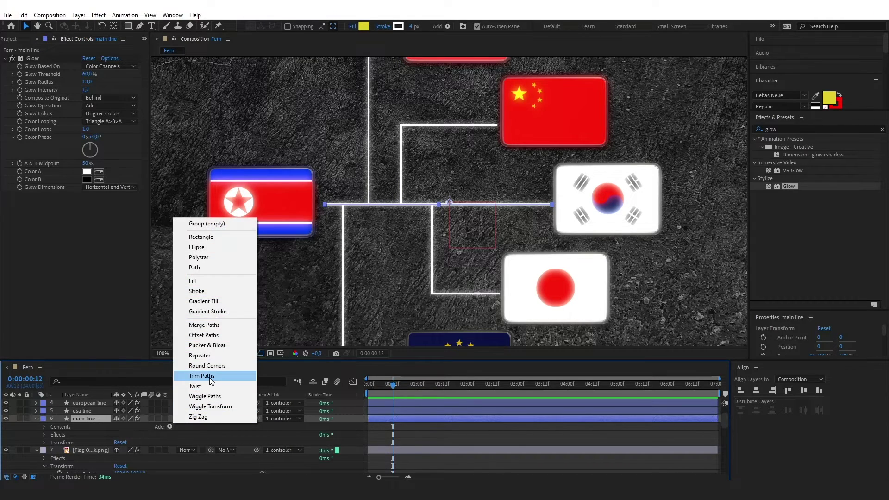
left_click(209, 377)
left_click(52, 443)
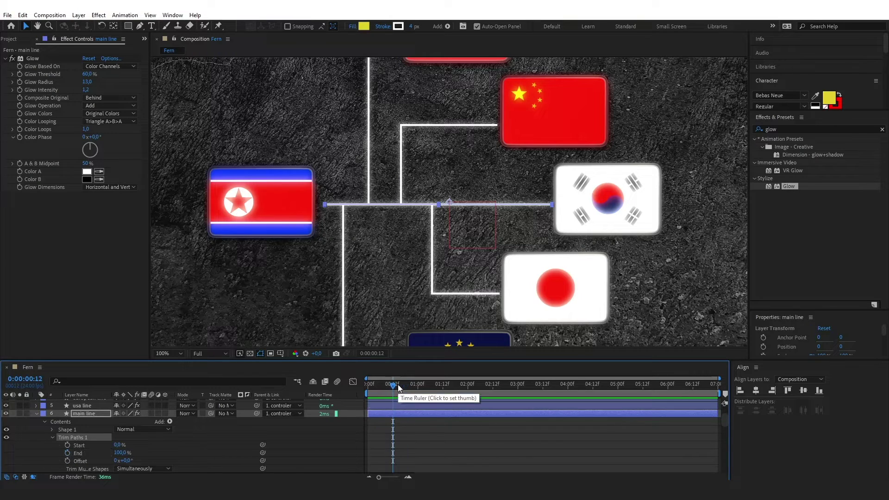
Start keyframing the main line's Trim Paths End at 0:00:00:12 and set it to 25% at 0:00:00:20.
left_click(67, 453)
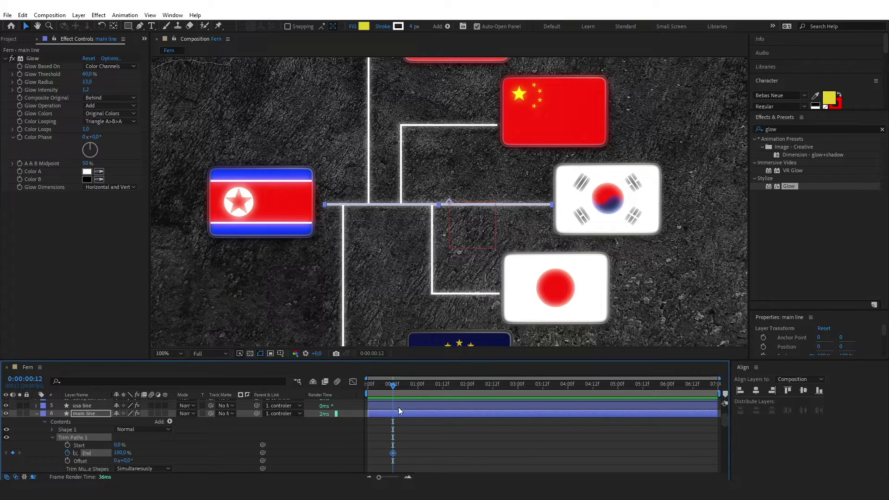
mouse_move(395, 384)
left_mouse_down()
mouse_move(417, 387)
mouse_move(409, 388)
left_mouse_up()
left_click(13, 453)
left_click(120, 453)
type("25")
key("Return")
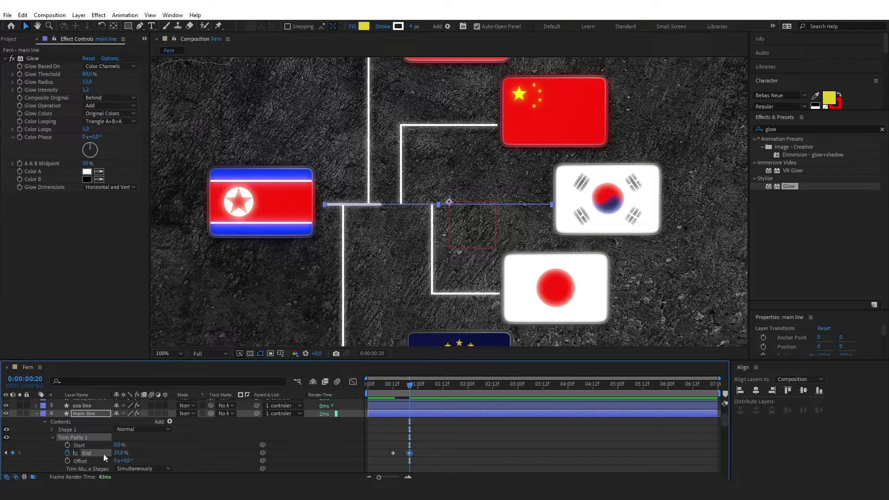
Set the main line's Trim Paths End to 0% at the 0:00:00:12 keyframe and scrub to 0:00:00:20.
left_click(7, 453)
left_click_drag(120, 454, 69, 453)
left_click(426, 440)
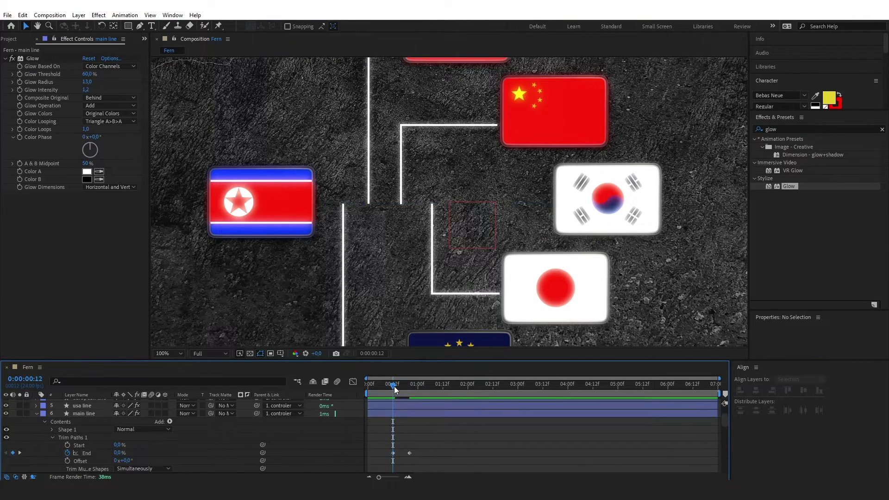
left_click_drag(395, 384, 410, 384)
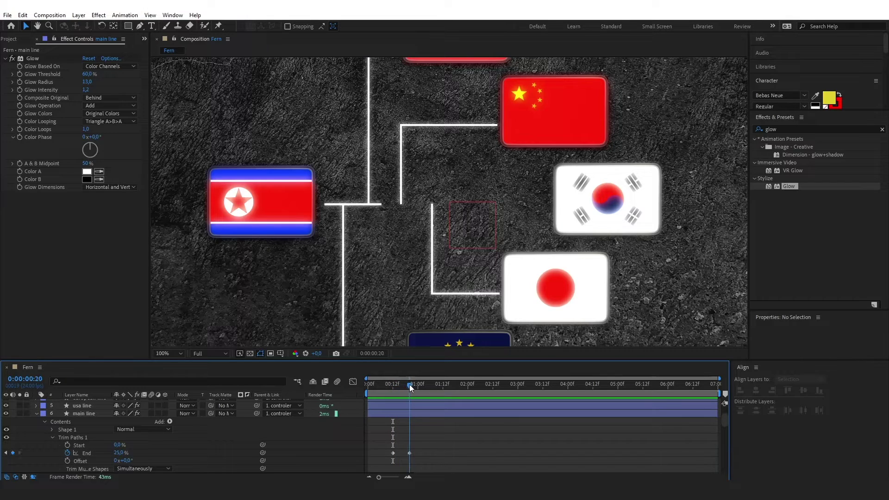
Add Trim Paths to the european line layer and start keyframing its End value at 0:00:00:20.
scroll(88, 431, "up", 2)
left_click(36, 430)
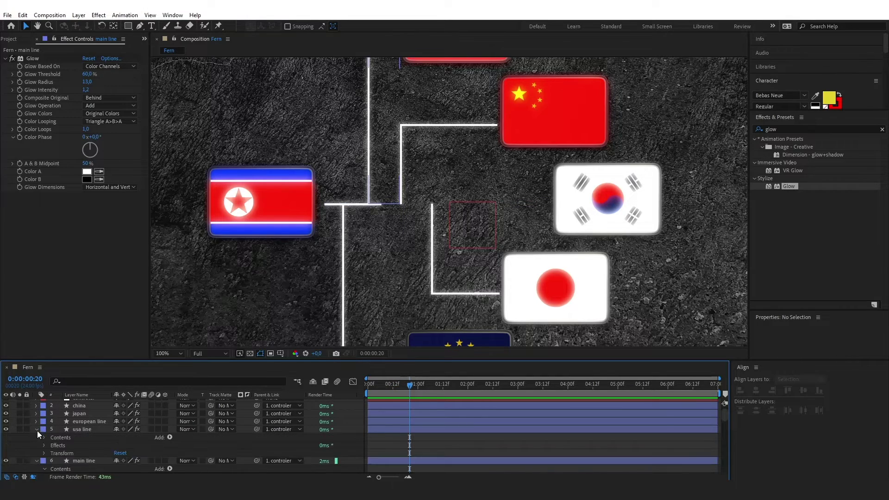
left_click(36, 422)
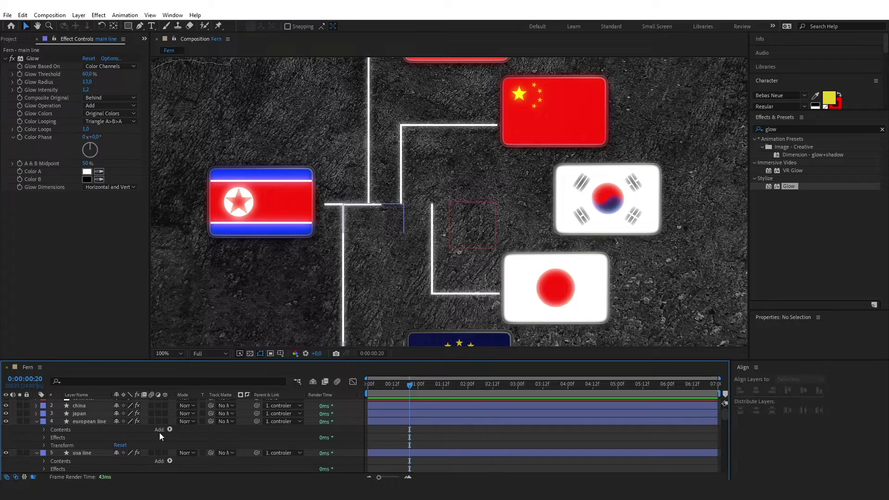
left_click(96, 454)
left_click(90, 421, "ctrl")
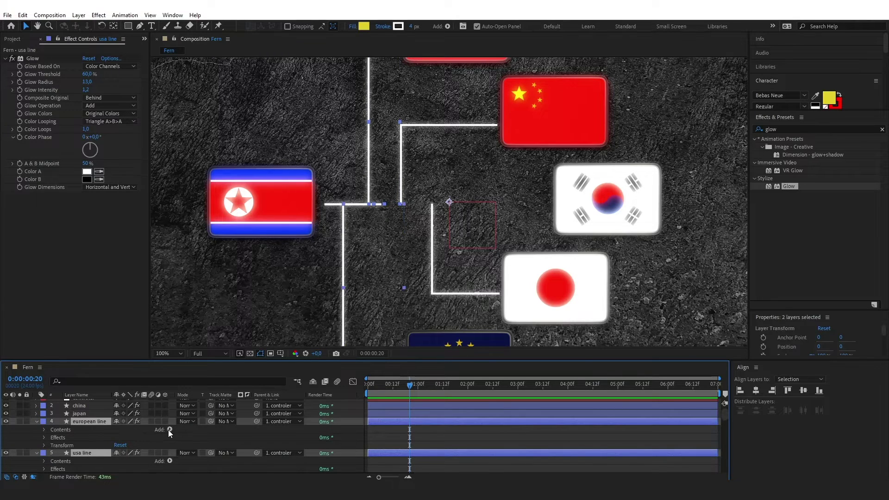
left_click(170, 429)
left_click(201, 379)
scroll(66, 439, "down", 1)
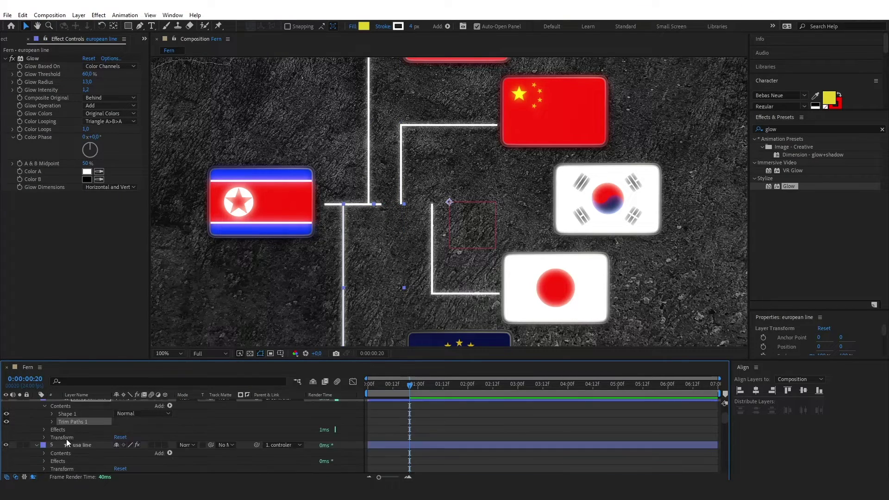
left_click(68, 453)
scroll(92, 443, "down", 3)
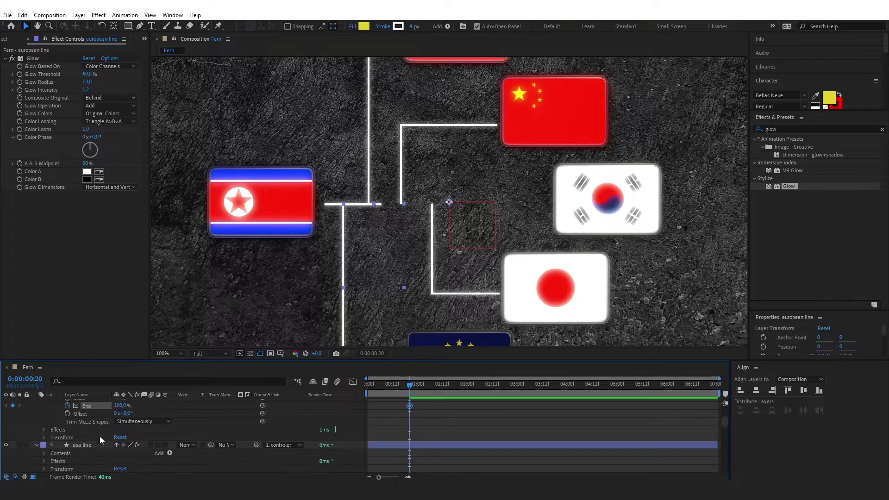
Add Trim Paths to the usa line layer and start keyframing its End value at 0:00:00:20.
left_click(168, 458)
left_click(170, 453)
left_click(200, 412)
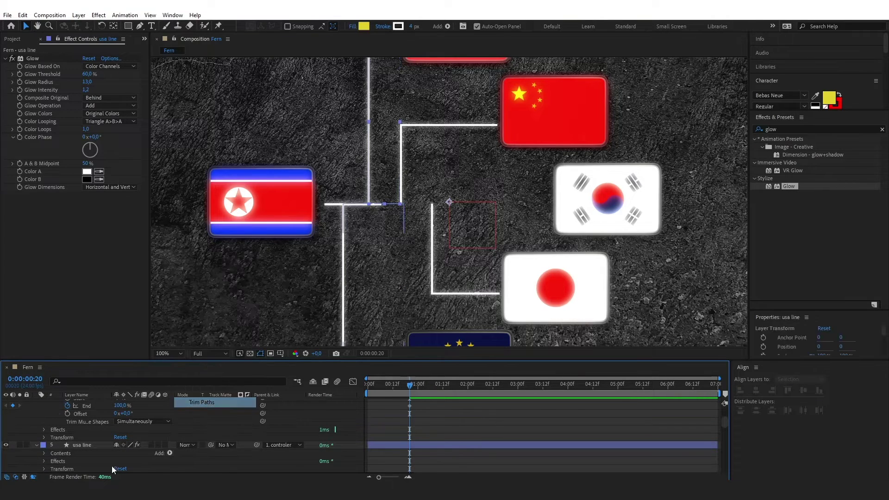
scroll(64, 463, "down", 3)
left_click(68, 453)
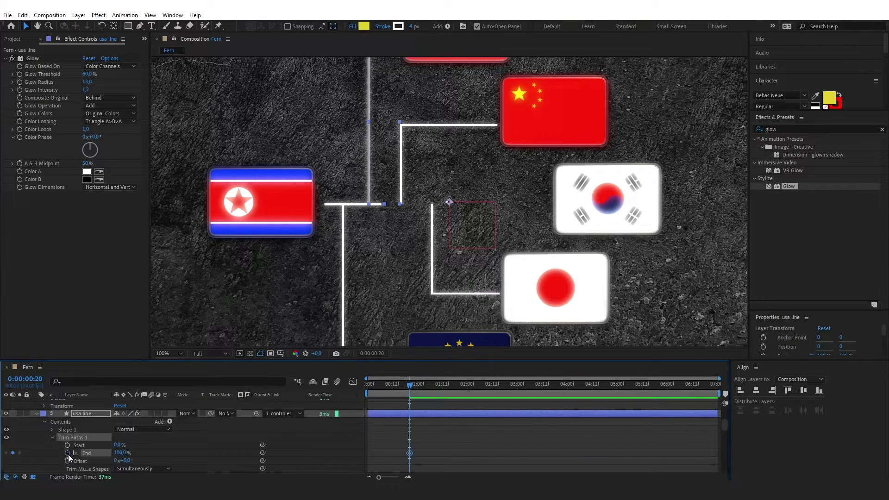
Add a 100% Trim Paths End keyframe to the european line at 0:00:01:08 and set its 0:00:00:20 keyframe to 0%.
left_click(420, 386)
mouse_move(420, 385)
left_mouse_down()
mouse_move(443, 386)
mouse_move(434, 385)
left_mouse_up()
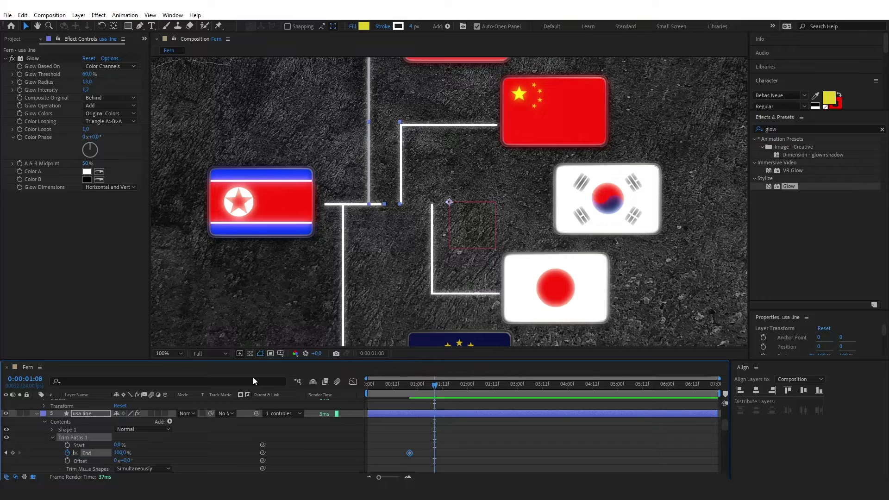
scroll(23, 451, "up", 2)
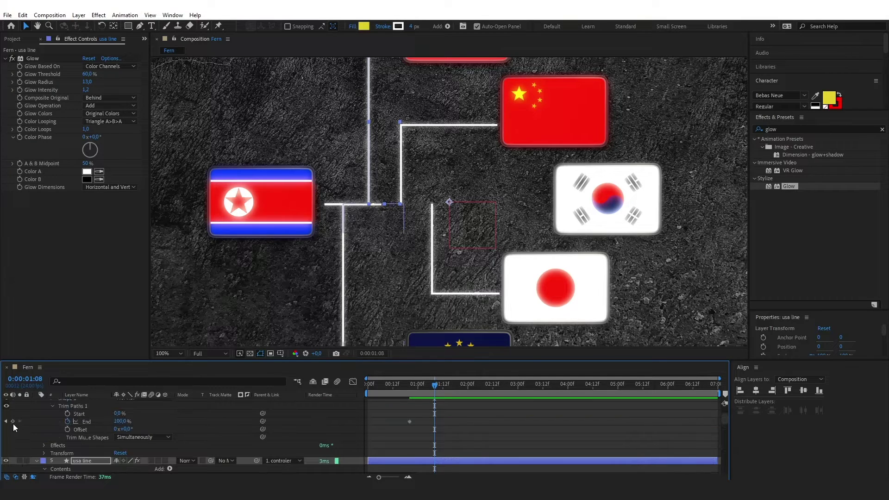
left_click(12, 421)
left_click(6, 422)
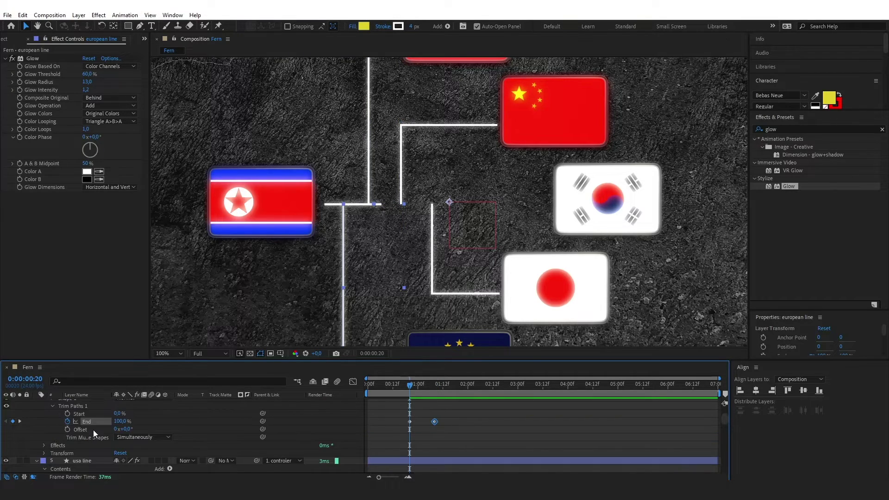
left_click(120, 422)
type("0")
key("Return")
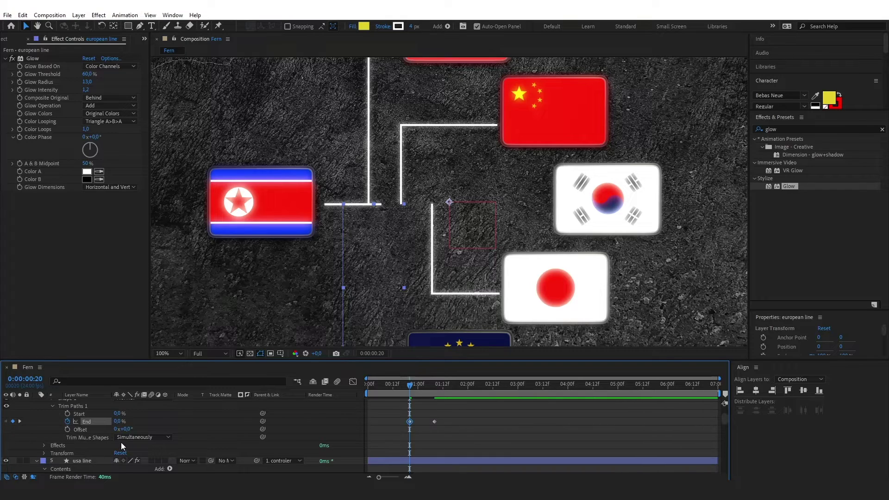
Set the usa line's Trim Paths End to 0% at the 0:00:00:20 keyframe.
scroll(122, 444, "down", 2)
left_click(120, 453)
type("00,0")
key("Return")
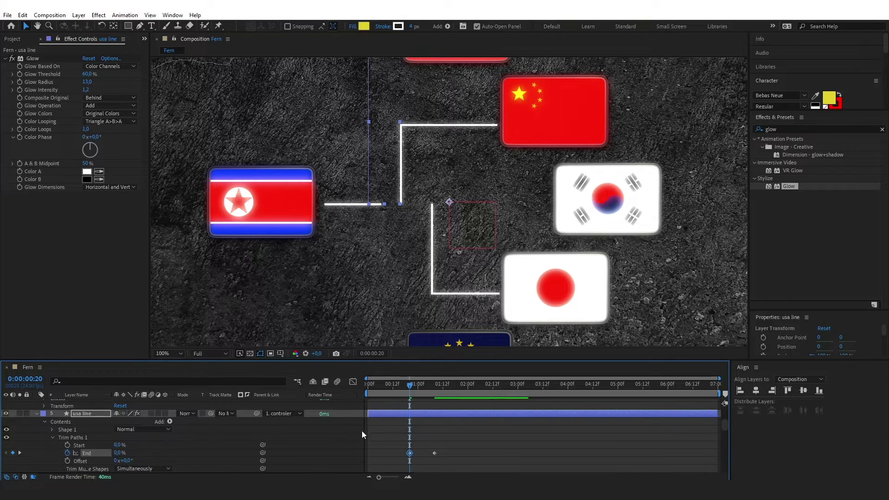
Apply Easy Ease to the Trim Paths End keyframes of the european and usa lines and end the work area at about 0:00:01:12.
scroll(366, 432, "up", 2)
scroll(371, 432, "up", 1)
left_click_drag(496, 429, 385, 449)
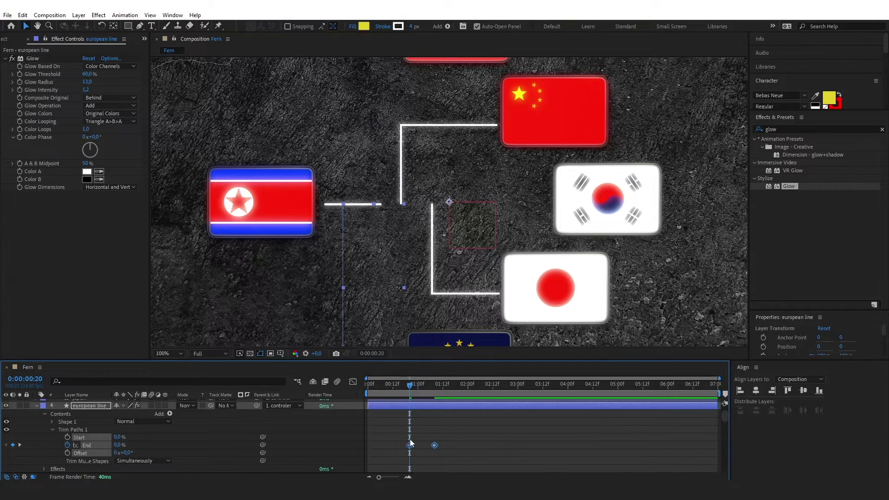
scroll(470, 418, "down", 3)
left_click(470, 417)
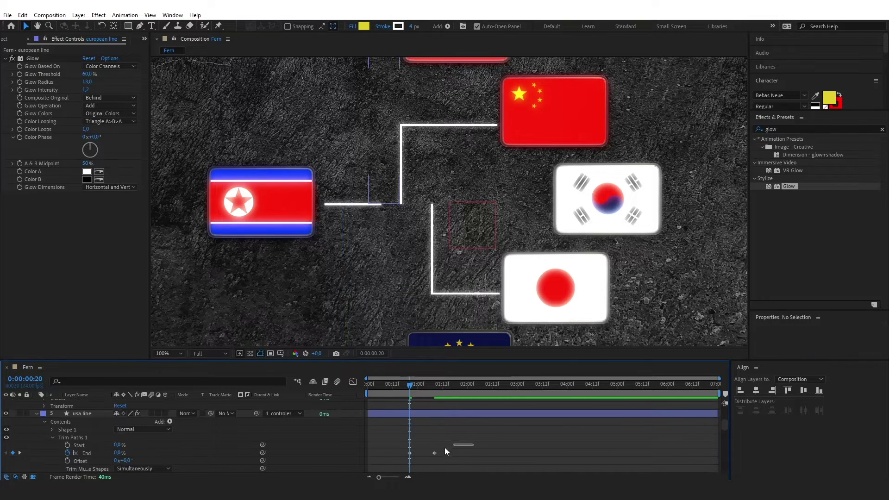
scroll(439, 444, "down", 3)
left_click_drag(452, 442, 385, 466)
left_click_drag(722, 394, 452, 394)
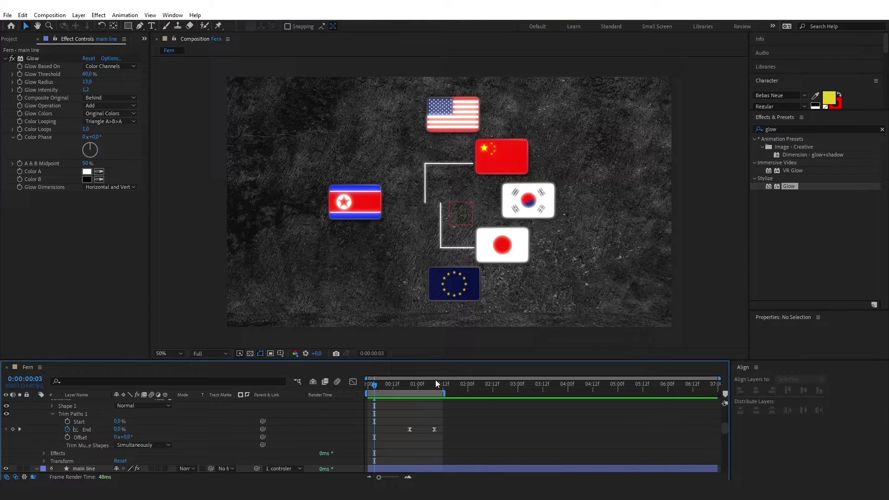
Move the final Trim Paths End keyframes of the usa and european lines to 0:00:01:12.
left_click_drag(435, 384, 443, 389)
left_click(434, 430)
mouse_move(437, 430)
left_mouse_down()
mouse_move(445, 432)
mouse_move(442, 421)
left_mouse_up()
scroll(449, 433, "up", 3)
left_click(311, 349)
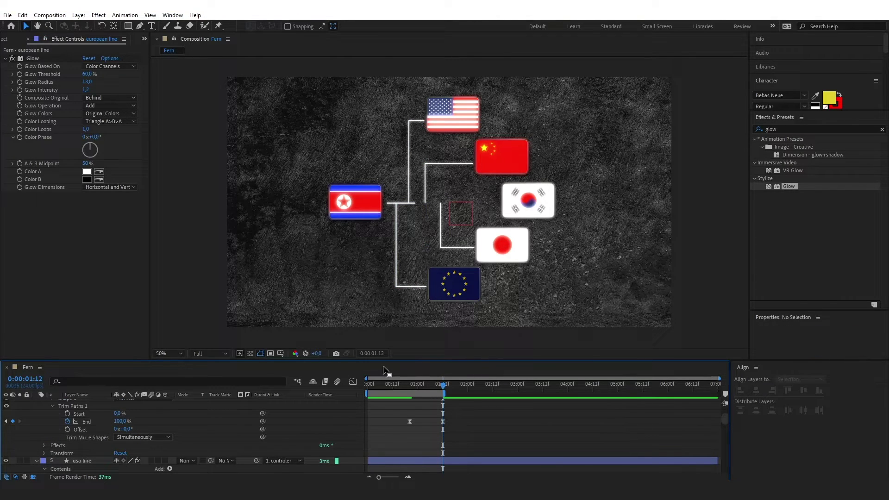
Preview the line animation from the start and check the european line's End keyframes around 0:00:00:20.
left_click_drag(444, 385, 338, 386)
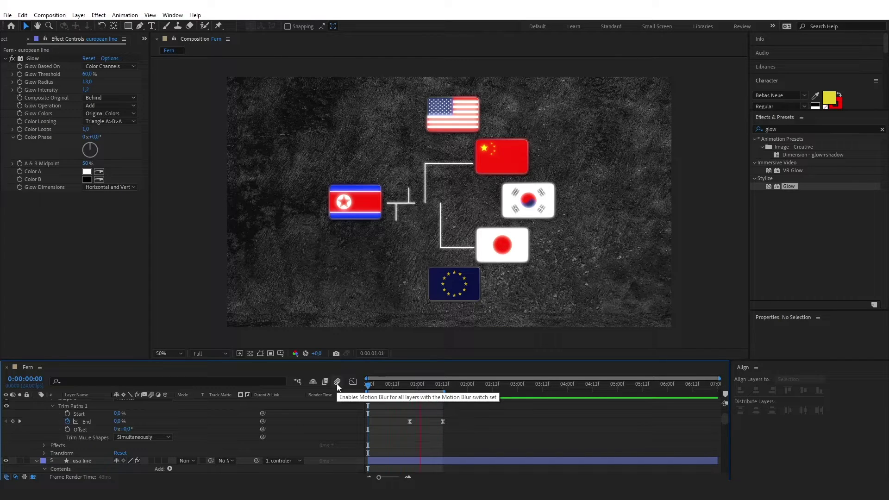
left_click_drag(406, 385, 410, 385)
left_click_drag(487, 415, 404, 433)
scroll(435, 430, "up", 2)
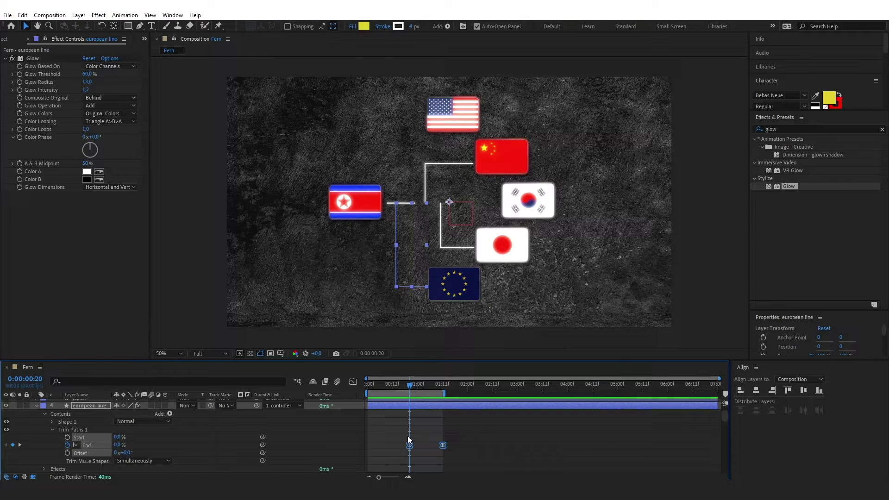
left_click(462, 426)
Copy the main line's 25% Trim Paths End keyframe from 0:00:00:20 to 0:00:01:12.
left_click(444, 388)
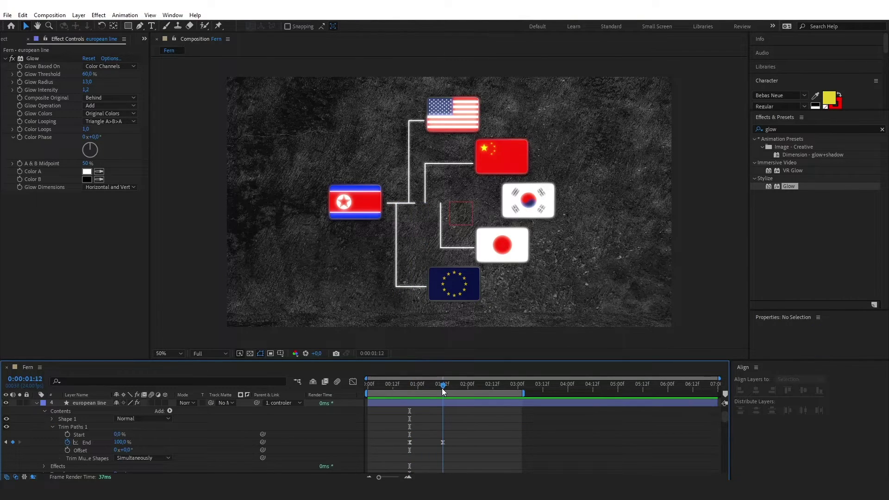
scroll(463, 410, "down", 5)
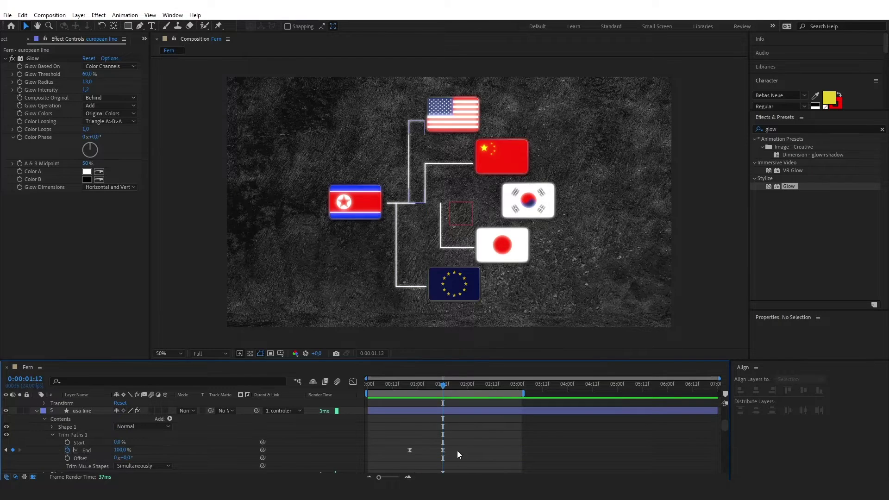
scroll(457, 451, "down", 3)
left_click(409, 435)
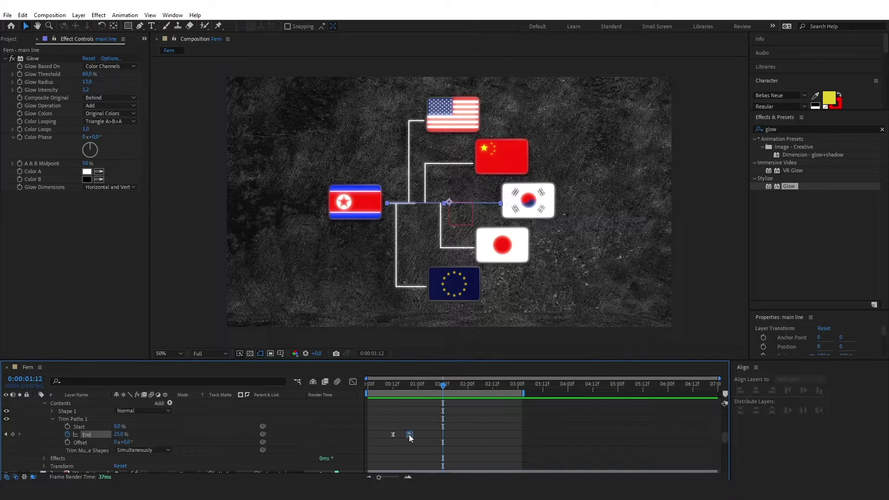
left_click(462, 445)
Add a Trim Paths End keyframe to the main line at 0:00:02:00 and set it to 47%.
left_click_drag(449, 387, 468, 385)
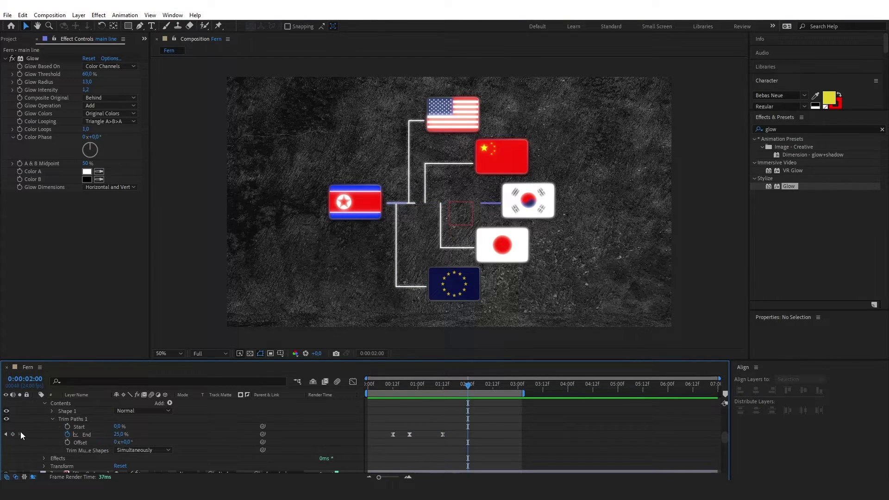
left_click(12, 435)
mouse_move(118, 435)
left_mouse_down()
mouse_move(131, 435)
mouse_move(119, 435)
left_mouse_up()
key("period")
key("period")
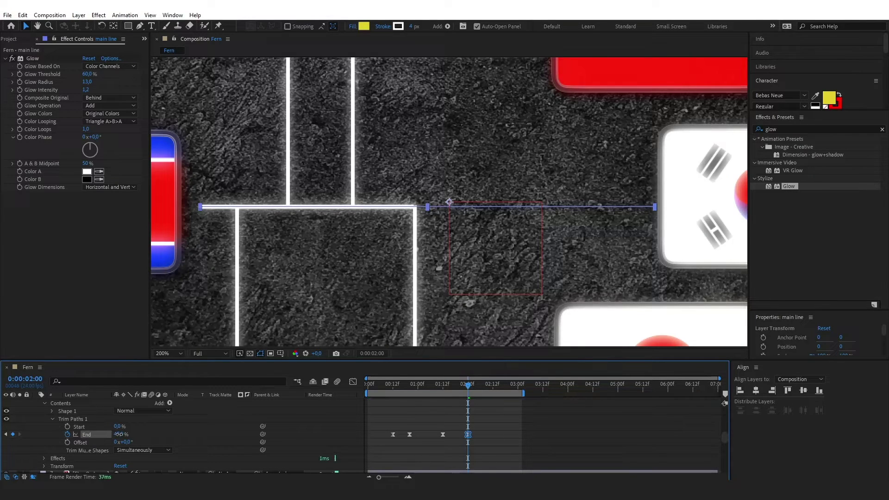
key("period")
left_click(119, 435)
type("47")
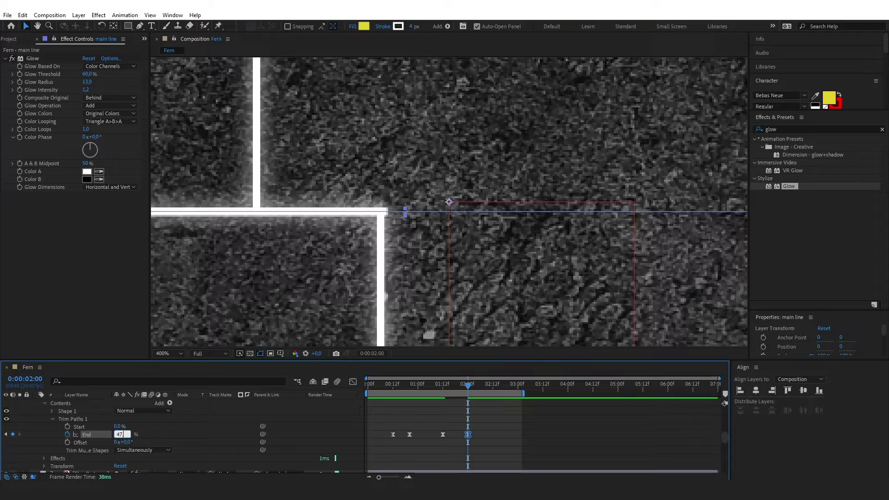
key("Return")
Fine-tune the main line's End value at 0:00:02:00 to 47,6% so it meets the corner of the japan line.
left_click(134, 434)
key("Return")
left_click(153, 438)
scroll(377, 204, "down", 1)
scroll(378, 208, "up", 1)
scroll(412, 212, "down", 1)
scroll(474, 434, "up", 1)
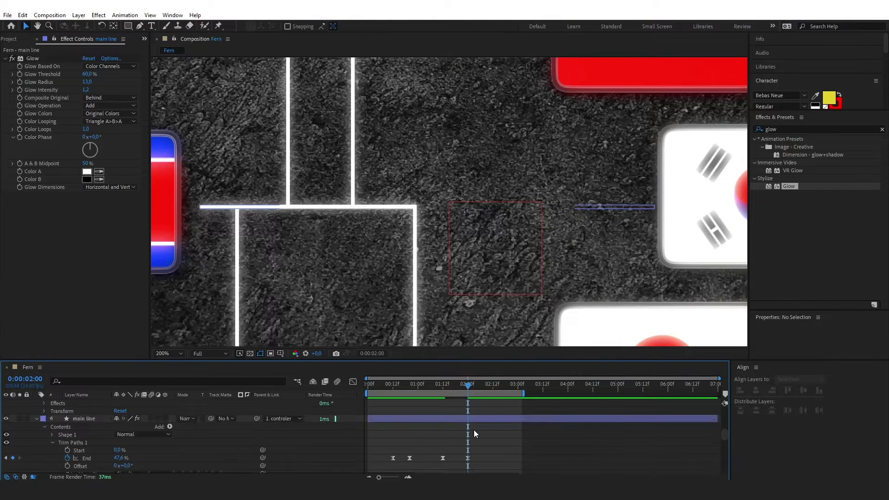
Add Trim Paths to the japan layer and copy the european line's two End keyframes onto it, starting at 0:00:02:00.
scroll(474, 435, "up", 6)
left_click_drag(482, 419, 356, 439)
scroll(402, 431, "up", 3)
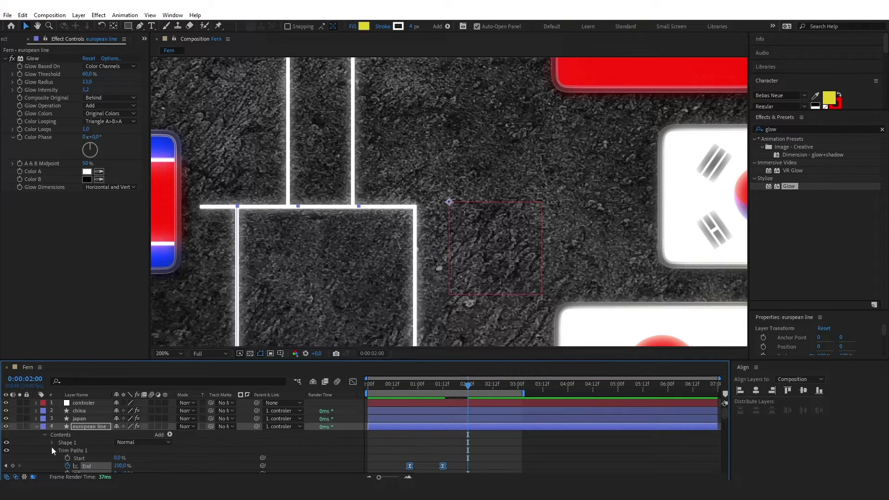
left_click(36, 419)
left_click(169, 427)
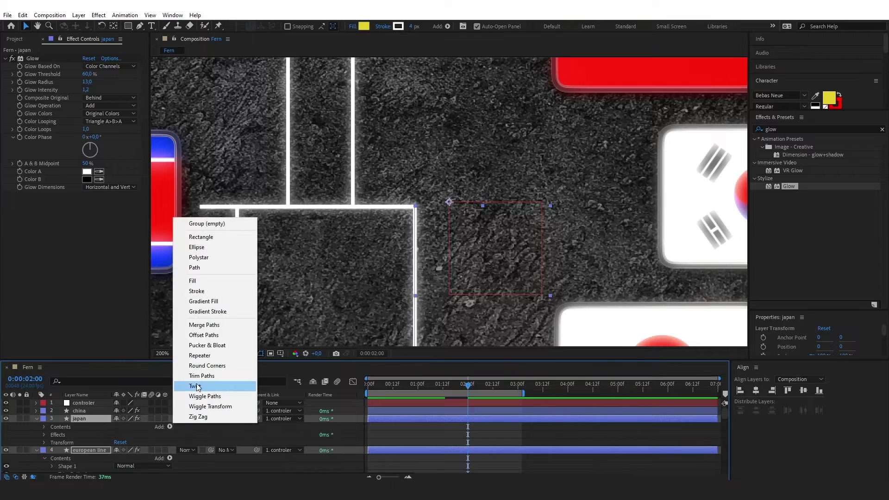
left_click(194, 374)
left_click(51, 444)
left_click(69, 452)
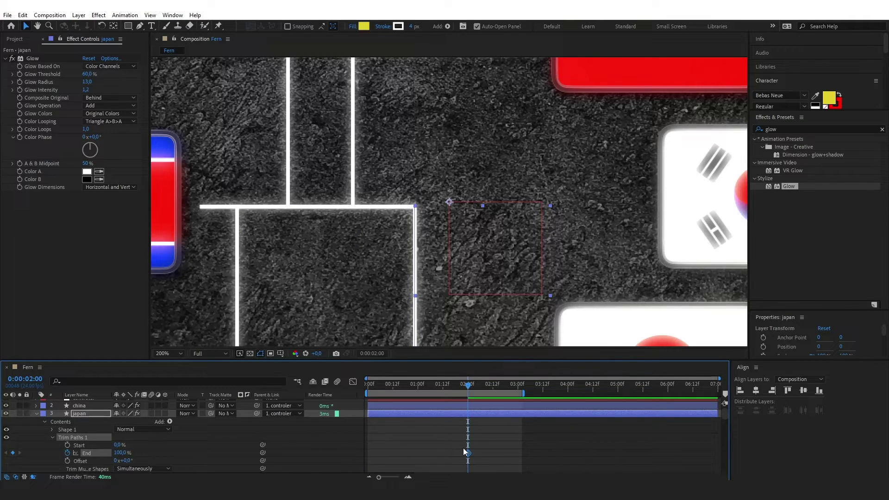
key("ctrl+v")
left_click(575, 448)
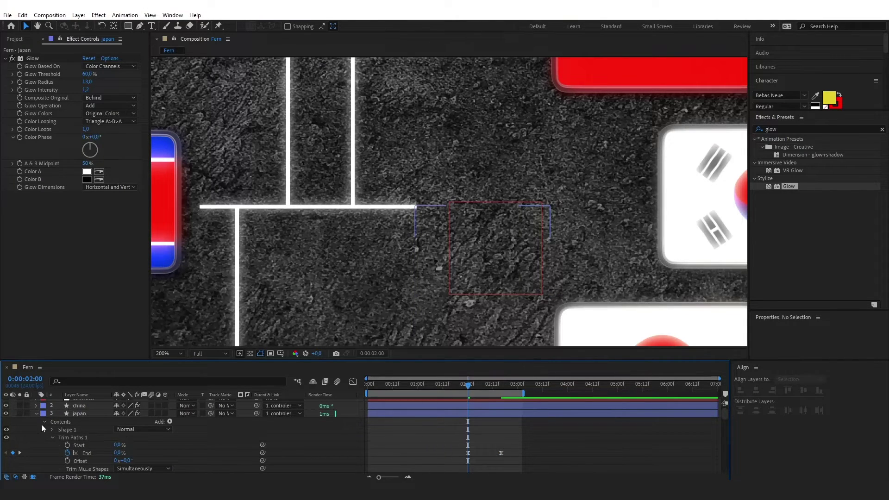
Add Trim Paths to the china layer with the same eased End keyframes, starting at 0:00:02:00.
left_click(86, 407)
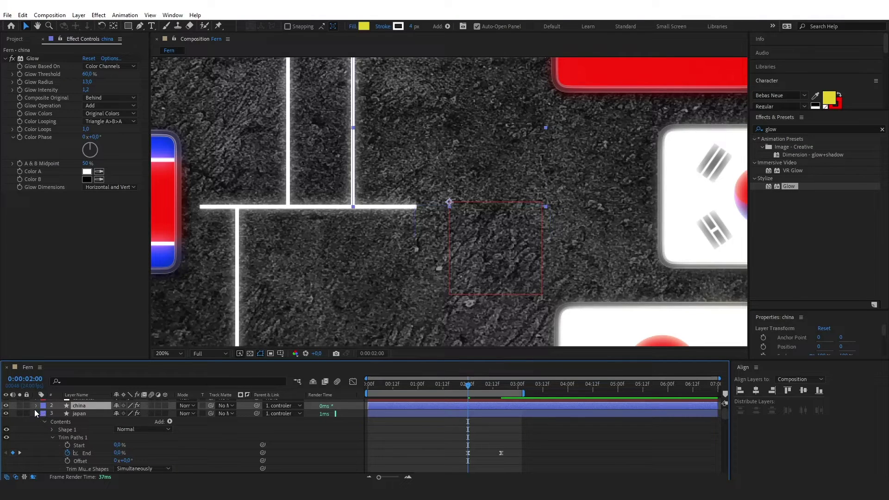
left_click(36, 406)
left_click(170, 414)
Add a Trim Paths End keyframe to the main line at 0:00:03:00, holding the 47,6% value.
left_click(516, 391)
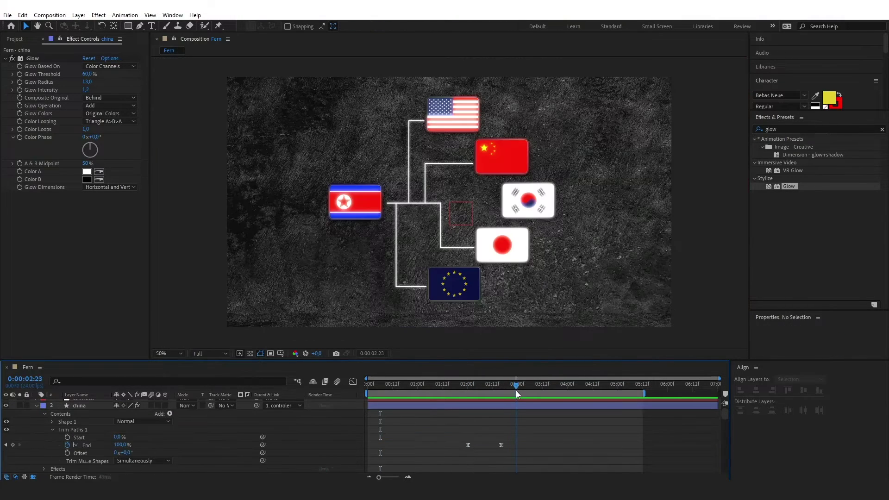
left_click(519, 391)
scroll(532, 441, "down", 3)
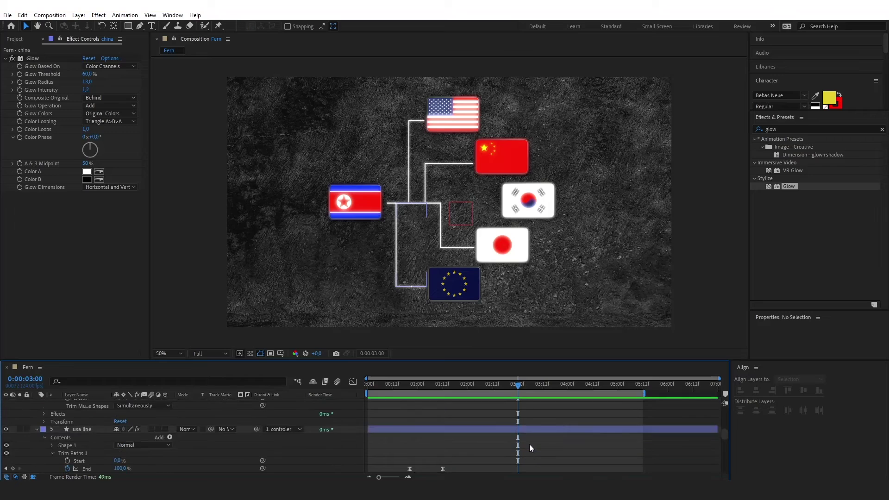
scroll(530, 444, "down", 5)
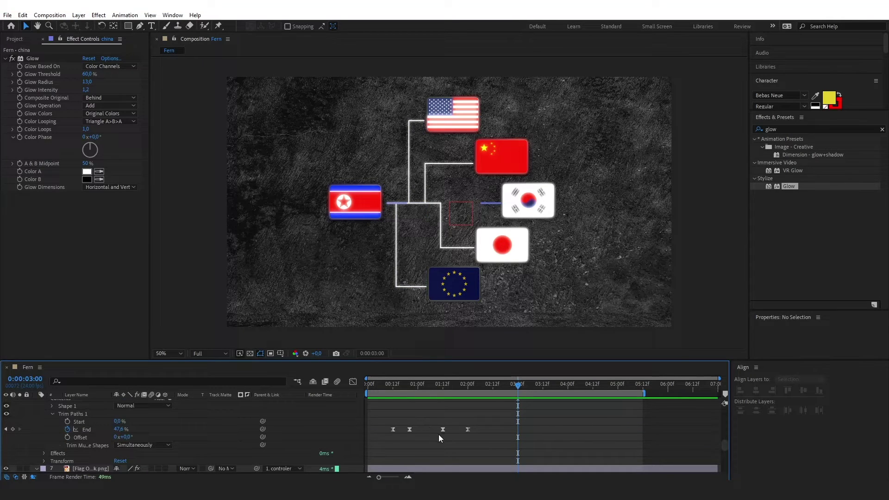
left_click(298, 445)
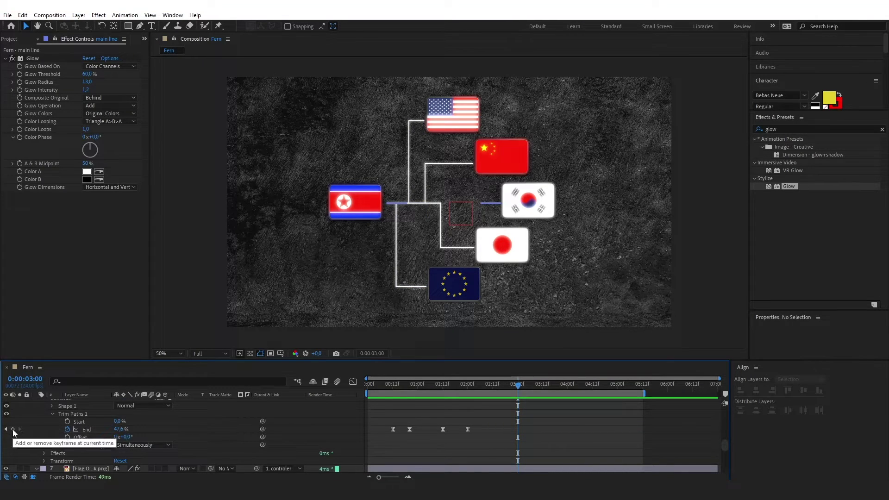
left_click(13, 430)
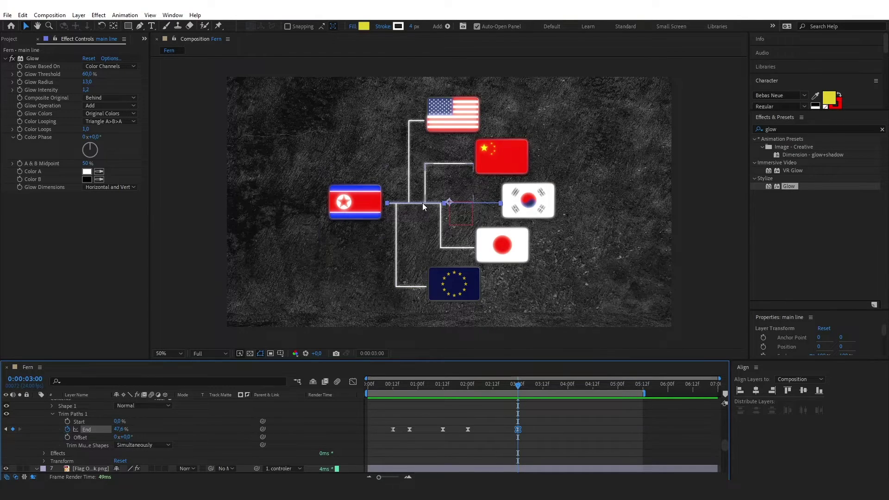
Add a Trim Paths End keyframe to the main line at 0:00:03:12 and set it to 100%.
left_click_drag(526, 387, 542, 387)
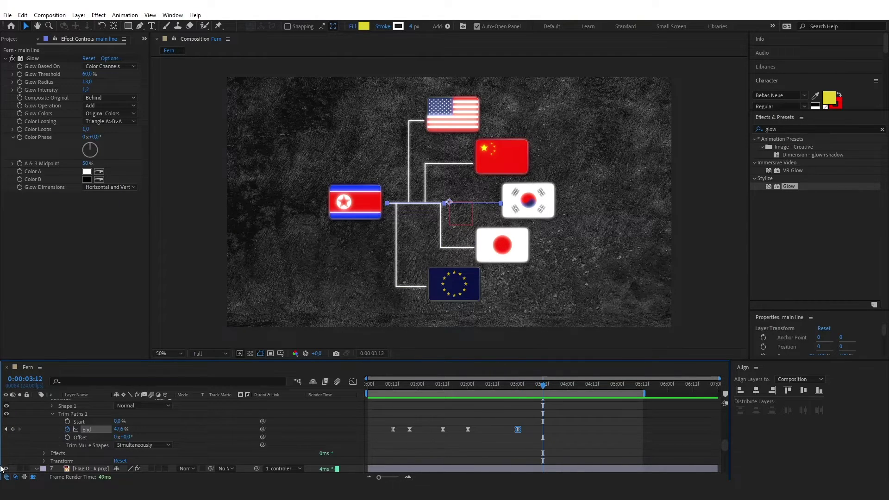
left_click(13, 430)
left_click_drag(117, 429, 141, 426)
left_click(591, 418)
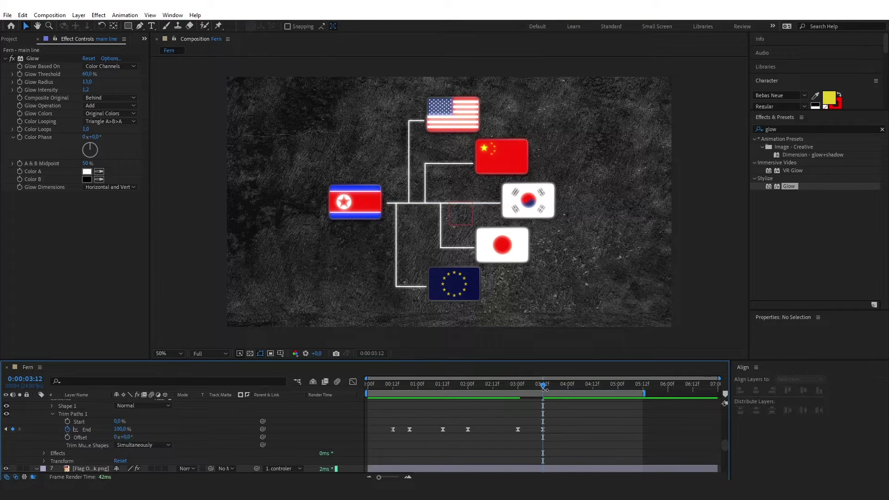
Return to the start of the composition and shorten the work area to end shortly after 0:00:03:12.
scroll(545, 390, "up", 9)
left_click_drag(544, 387, 327, 373)
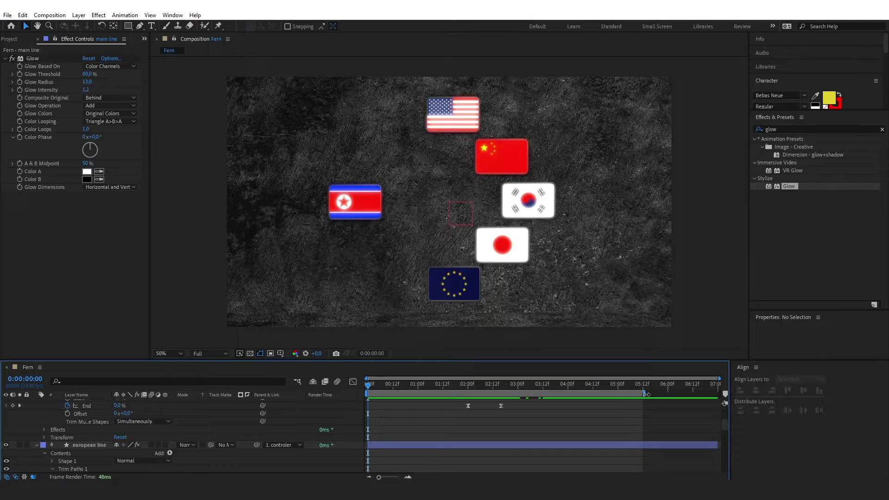
left_click_drag(646, 394, 551, 394)
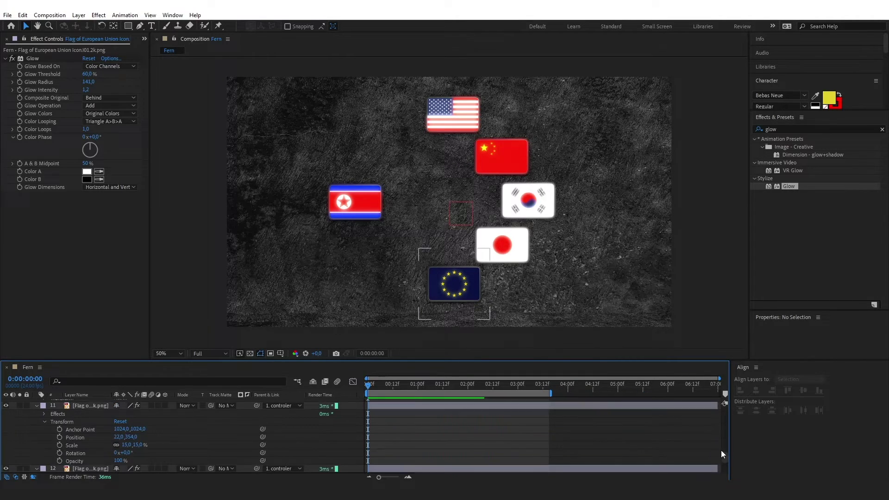
Start keyframing the Position and Scale of the controler layer at 0:00:00:00.
left_click_drag(724, 452, 723, 404)
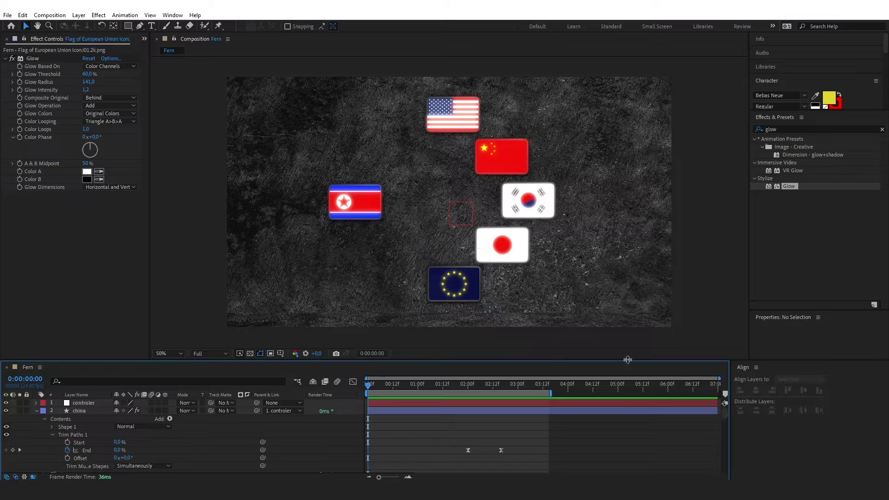
left_click(36, 403)
left_click(84, 404)
left_click(44, 412)
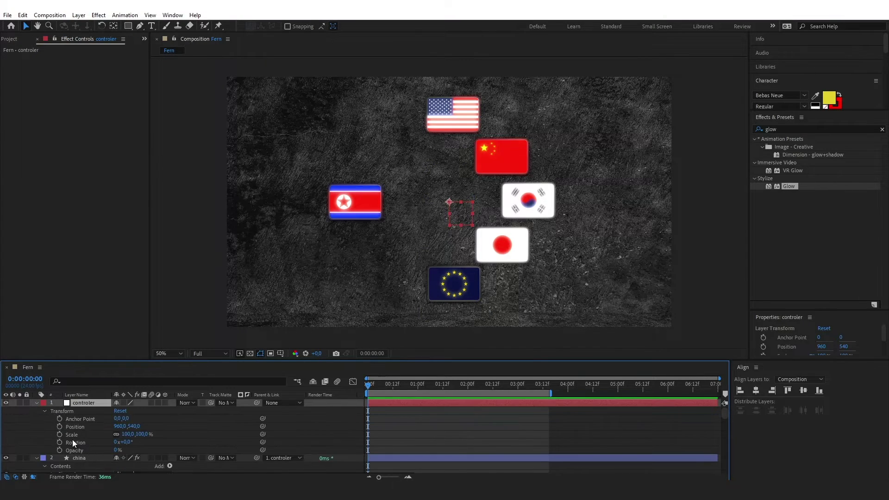
left_click(59, 426)
left_click(60, 435)
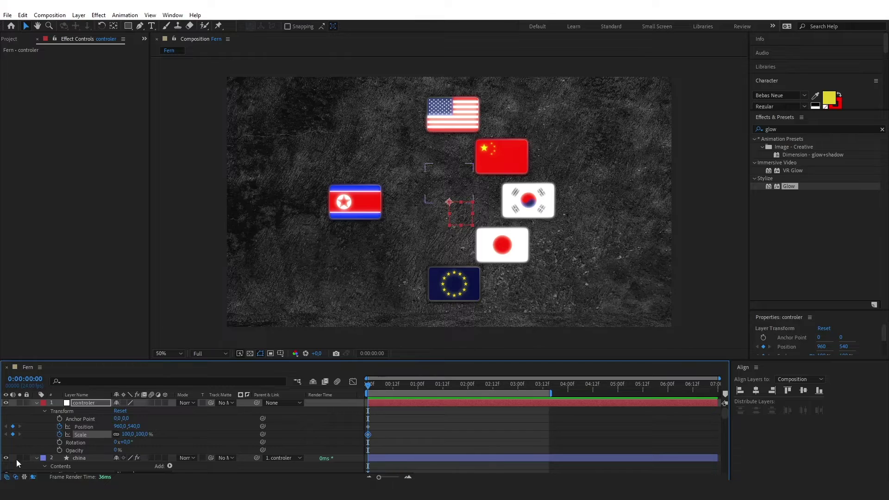
Add Position and Scale keyframes to the controler layer at 0:00:03:00.
mouse_move(419, 393)
left_mouse_down()
mouse_move(542, 394)
mouse_move(518, 396)
left_mouse_up()
left_click(13, 434)
left_click(13, 426)
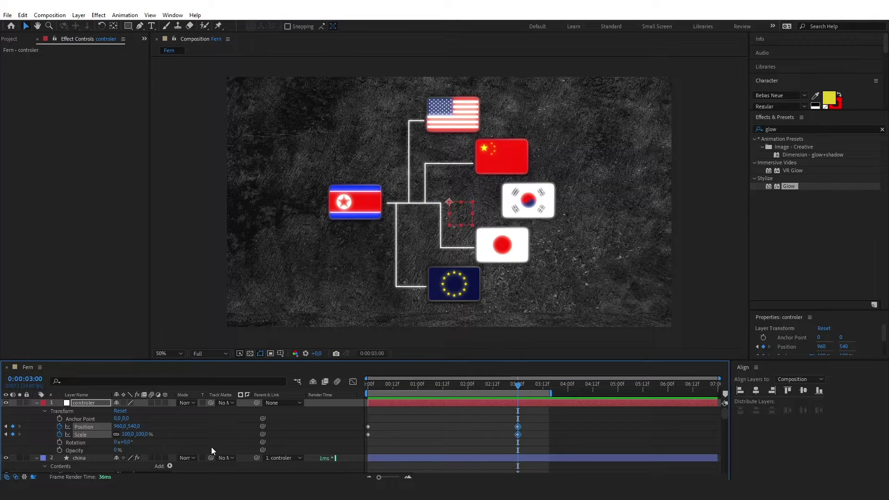
Set the controler's Scale to 110% at both keyframes and its Position to 1329, 540 at 0:00:00:00.
left_click(6, 427)
left_click(438, 435)
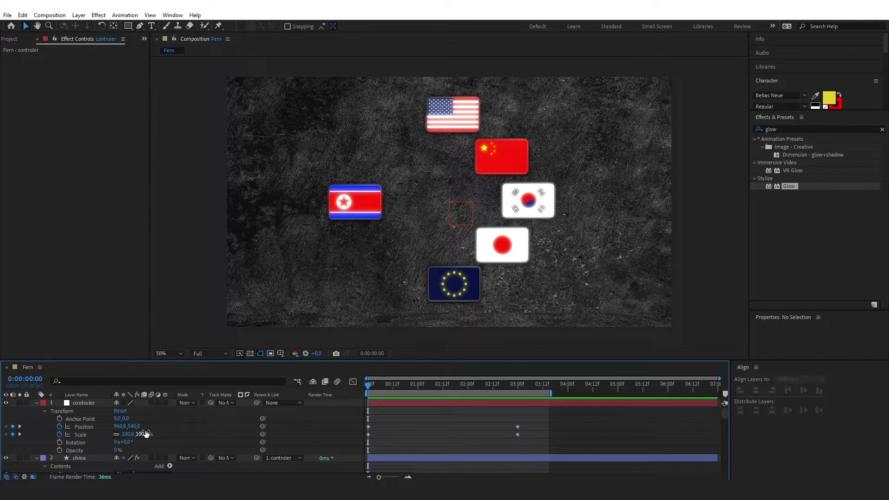
left_click_drag(145, 434, 543, 435)
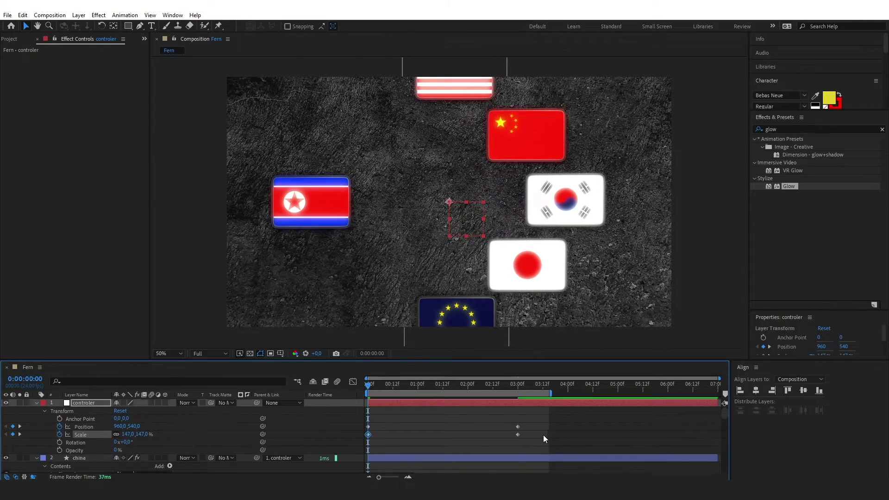
left_click(99, 438)
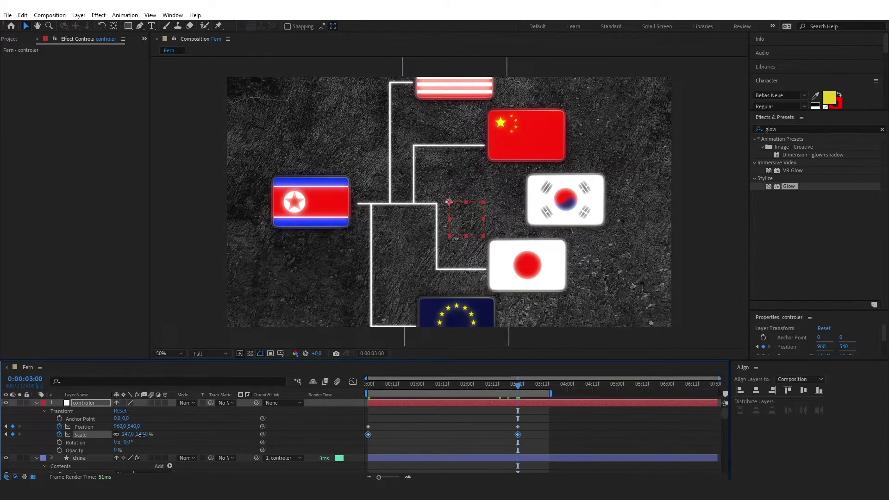
left_click_drag(142, 435, 366, 447)
key("j")
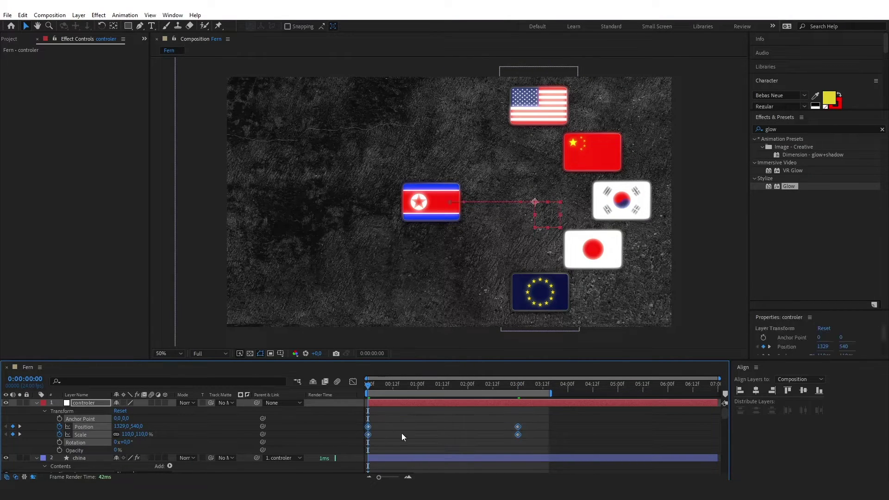
Apply Easy Ease to the controler's keyframes and add Position and Scale keyframes at 0:00:03:12.
key("F9")
key("F2")
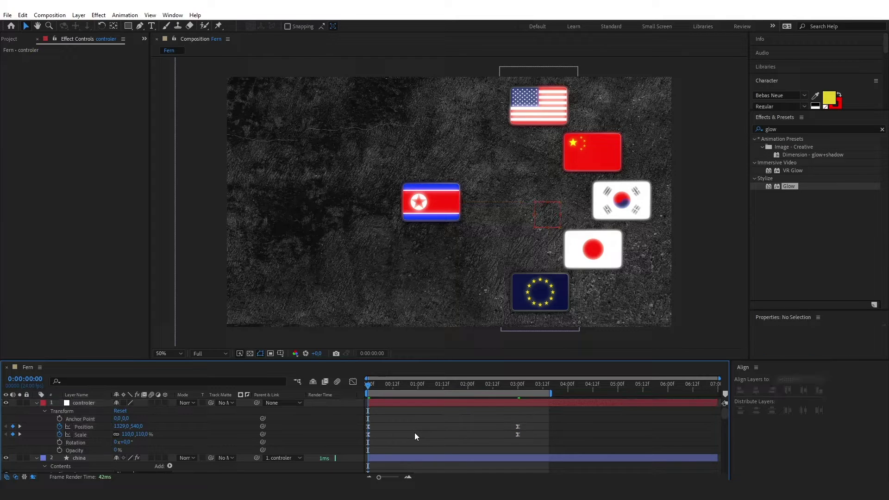
key("space")
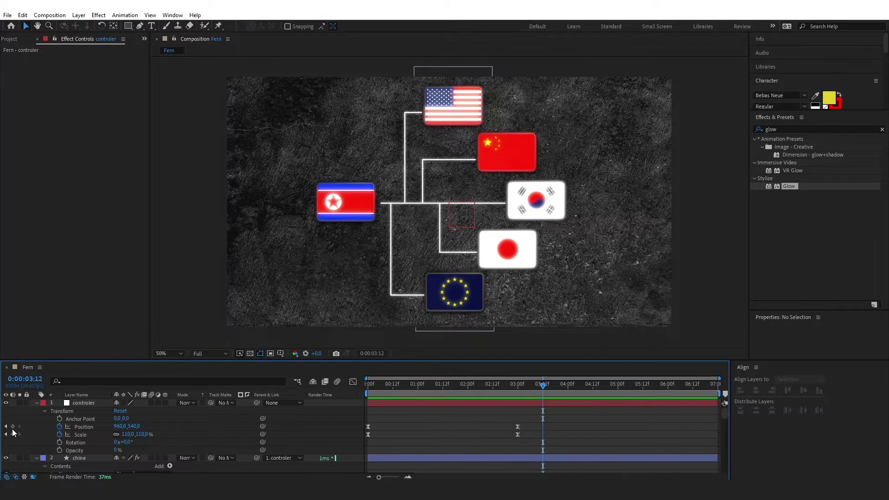
left_click(13, 434)
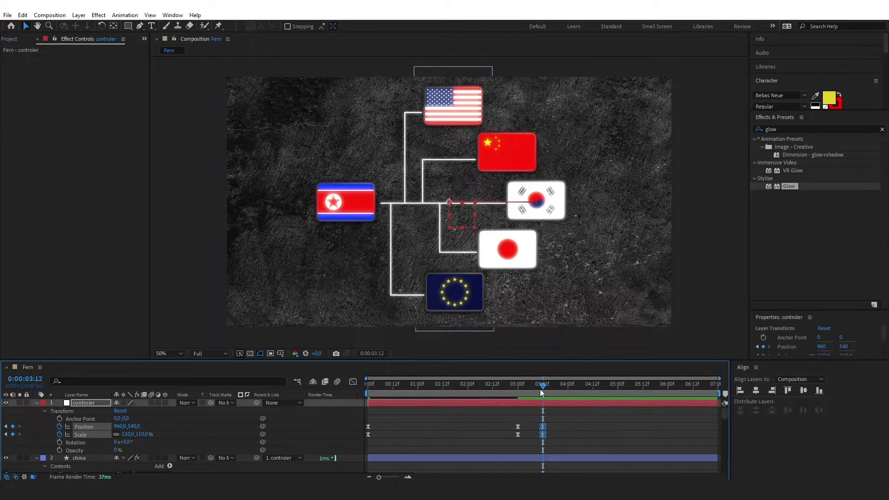
Keyframe the controler at 0:00:03:17 with Scale 182% and Position 304, 540.
left_click_drag(545, 392, 554, 393)
key("F2")
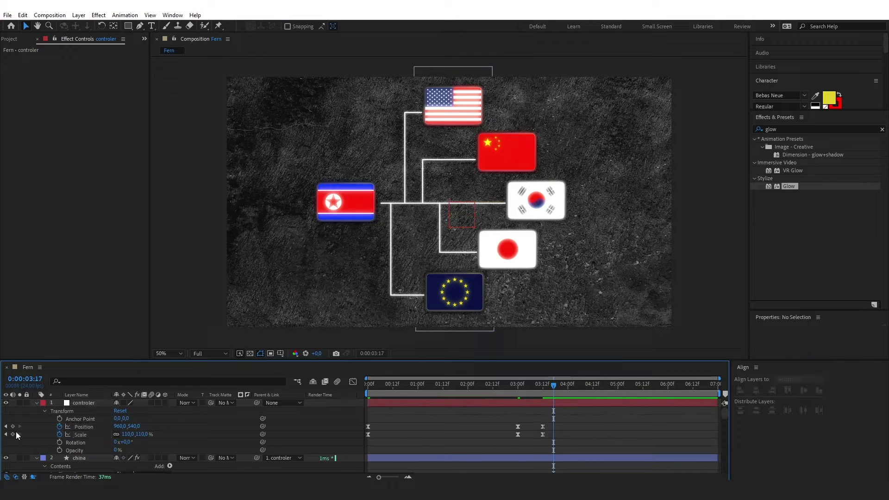
left_click(13, 434)
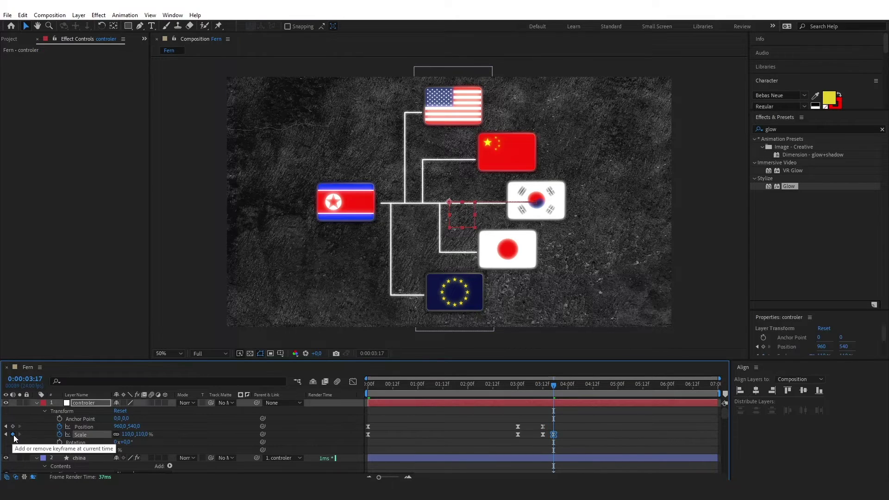
left_click_drag(144, 438, 2, 434)
left_click(12, 426)
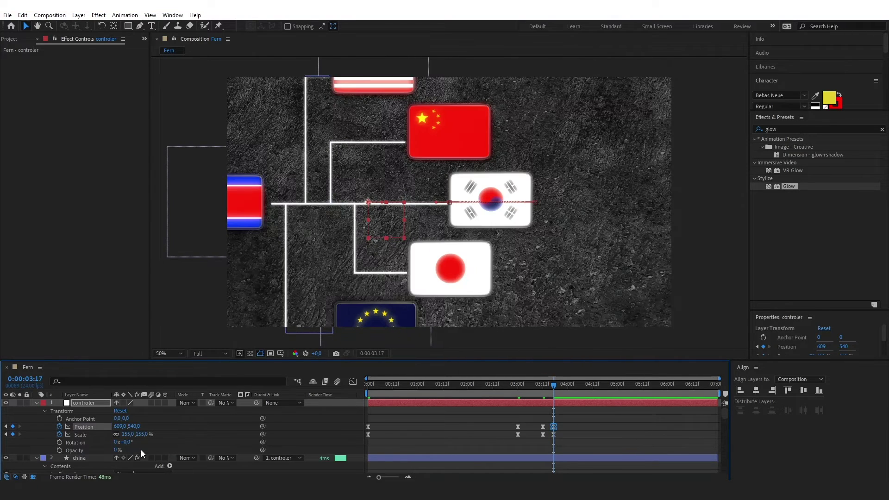
left_click_drag(146, 434, 159, 435)
left_click_drag(122, 426, 3, 445)
Convert the controler's Position and Scale keyframes at 0:00:03:12 and 0:00:03:17 to hold keyframes and preview the animation.
left_click_drag(583, 417, 552, 440)
right_click(554, 426)
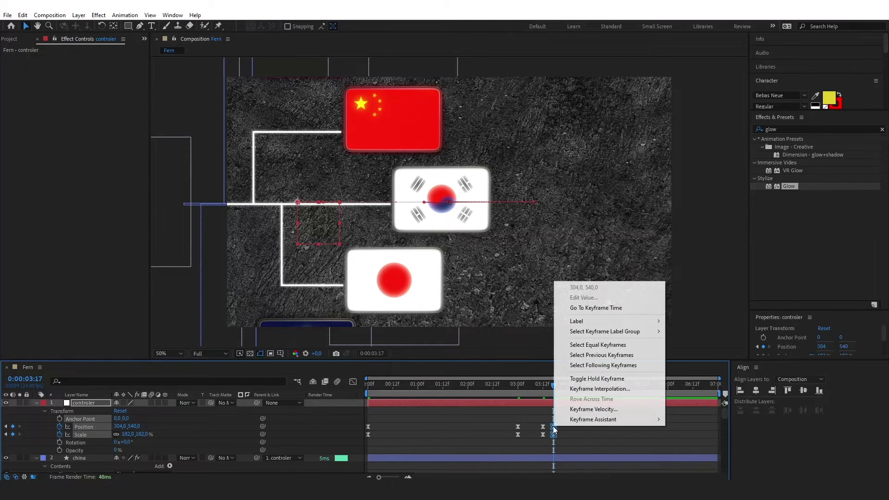
left_click(589, 381)
left_click(588, 434)
key("j")
left_click_drag(530, 418, 547, 440)
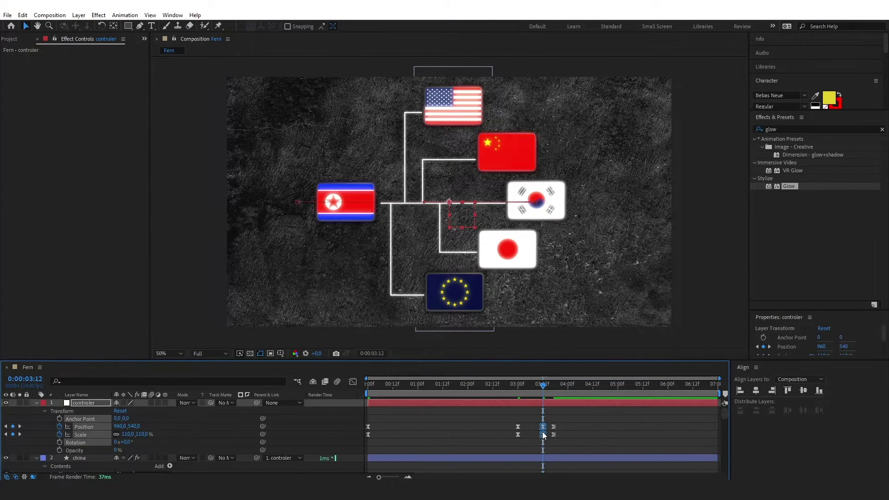
right_click(543, 435)
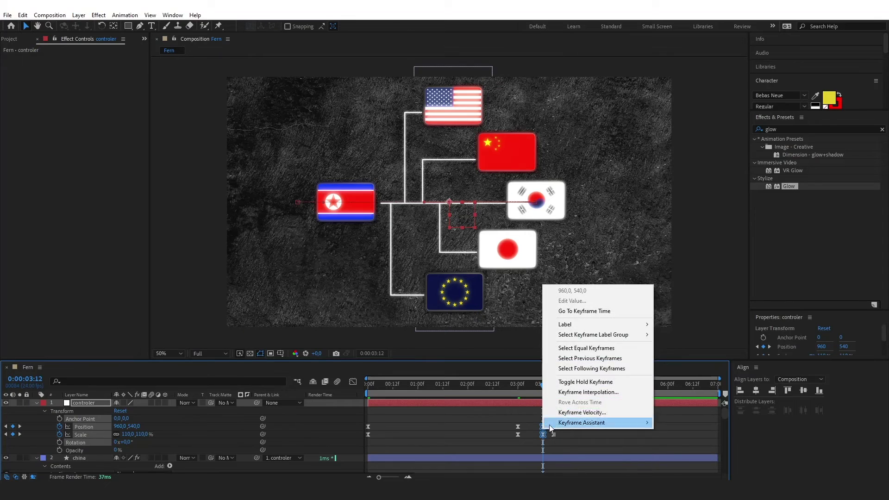
left_click(575, 384)
left_click(592, 443)
left_click_drag(543, 385, 293, 365)
key("space")
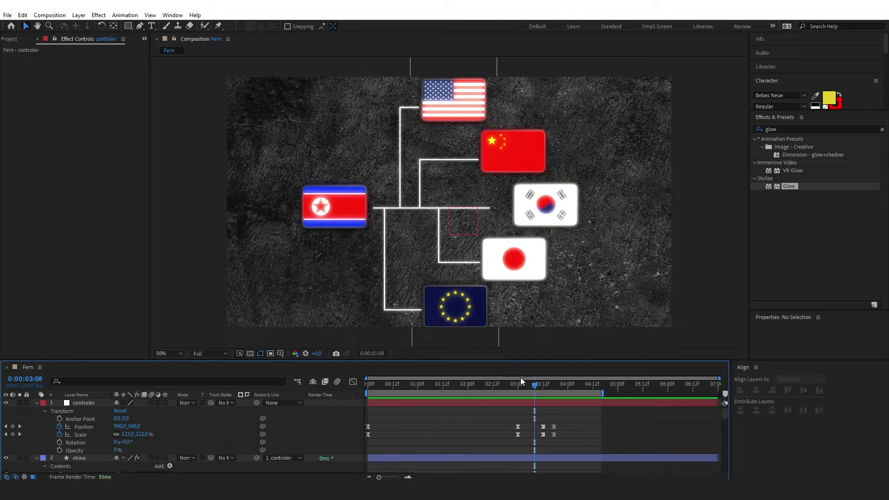
Start keyframing the Opacity of the European Union flag layer at 0:00:01:05.
left_click_drag(520, 377, 424, 374)
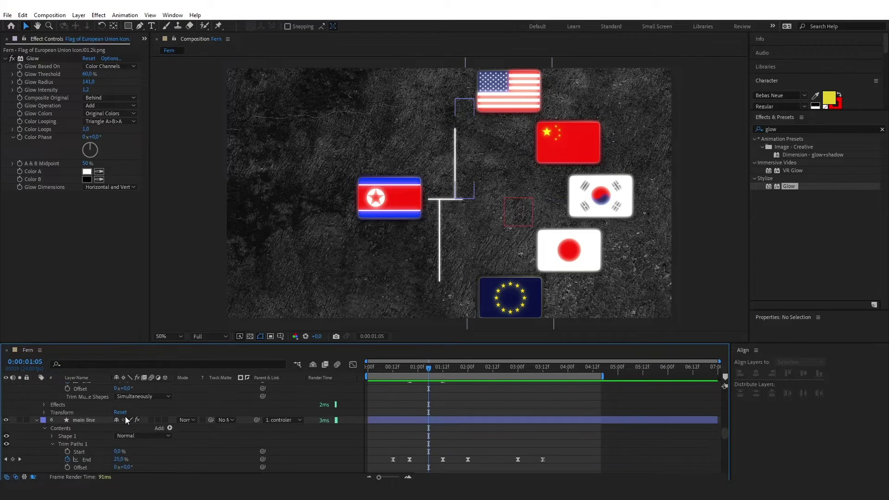
scroll(105, 422, "down", 5)
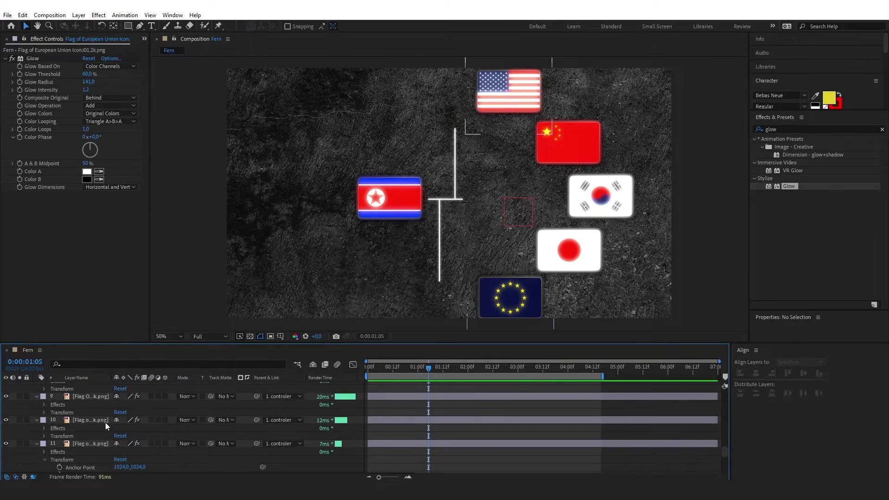
scroll(104, 423, "down", 2)
left_click(96, 418)
scroll(86, 453, "down", 2)
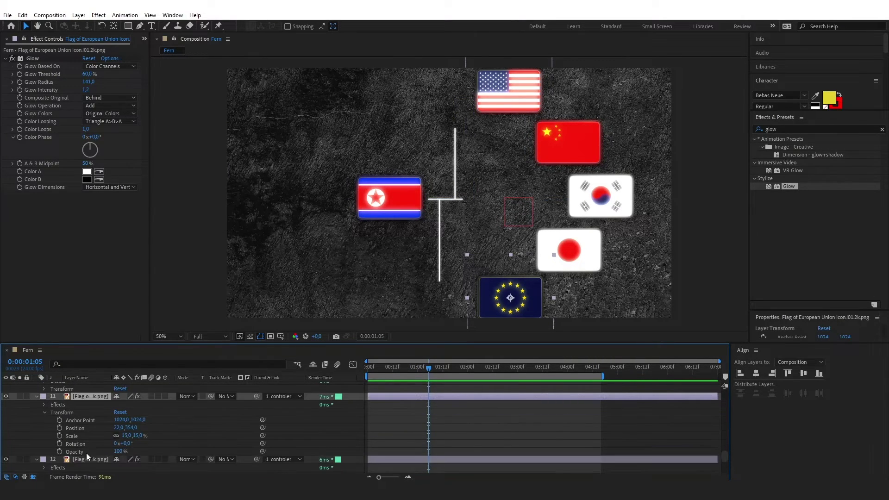
left_click(59, 452)
Add a 100% Opacity keyframe to the European Union flag at 0:00:01:13 and set the 0:00:01:05 keyframe to 0%.
left_click_drag(441, 366, 445, 368)
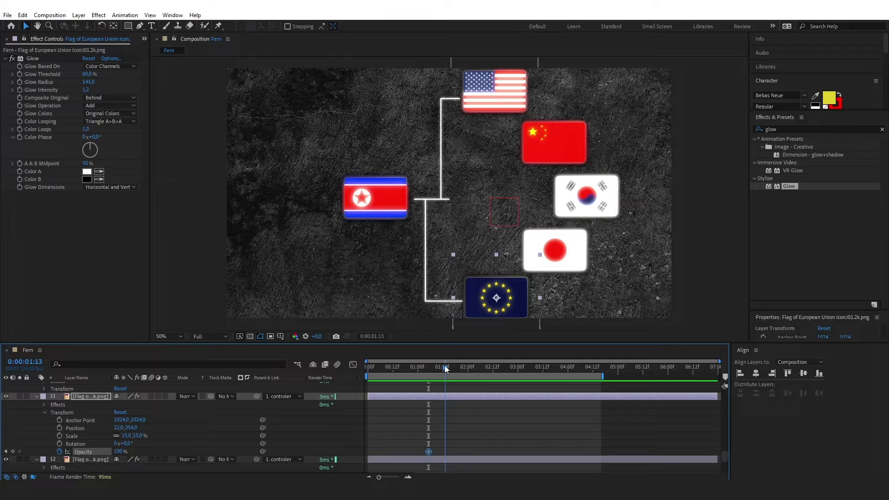
left_click(13, 452)
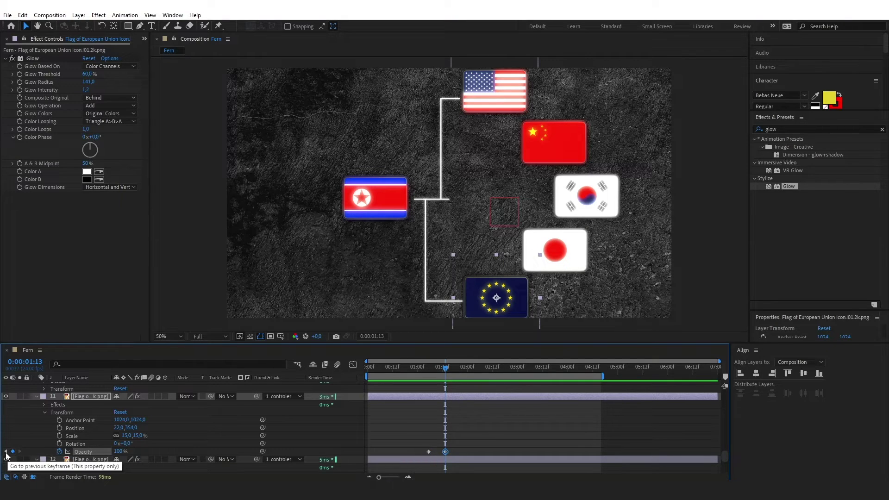
left_click(6, 452)
left_click(133, 452)
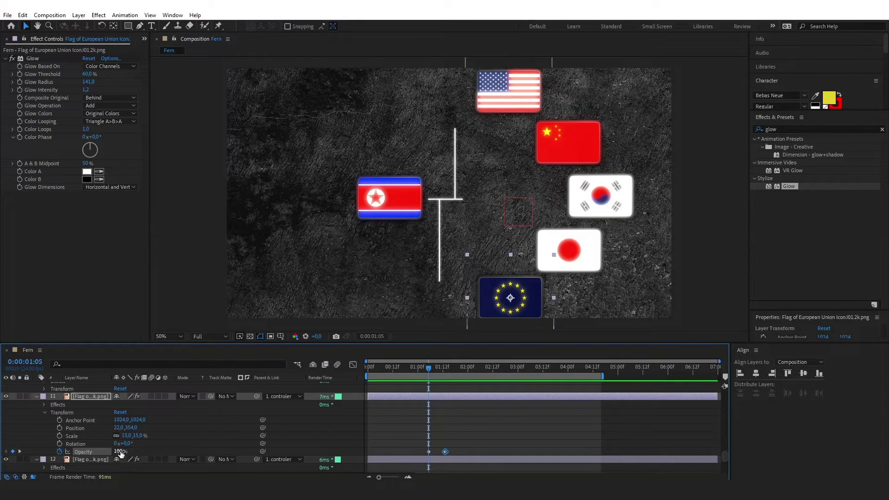
type("0")
key("Return")
Apply Easy Ease to both Opacity keyframes of the European Union flag.
left_click_drag(504, 417, 409, 445)
left_click_drag(409, 446, 409, 455)
key("F9")
Add an Opacity keyframe of 76% to the European Union flag at 0:00:01:07.
left_click_drag(378, 477, 398, 478)
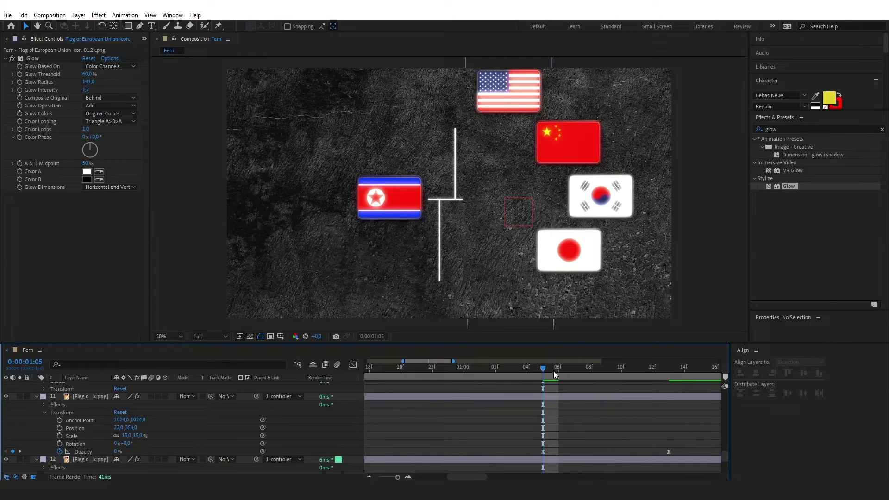
left_click_drag(552, 372, 570, 373)
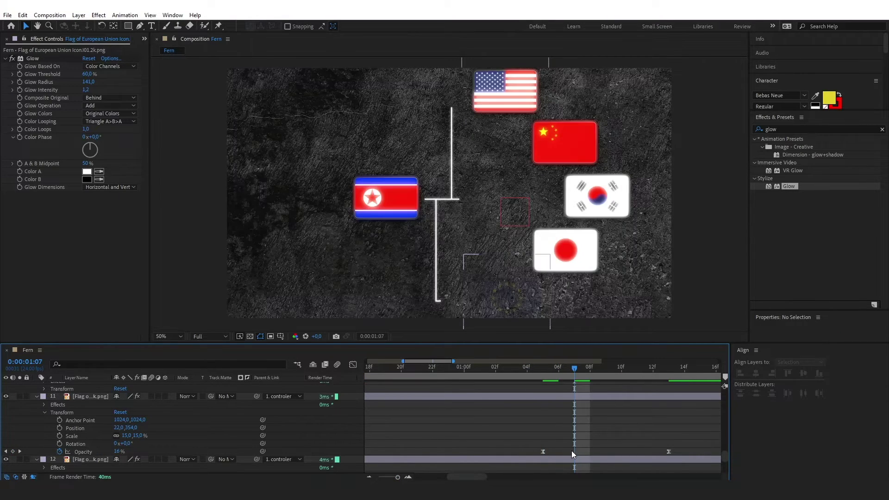
left_click(13, 451)
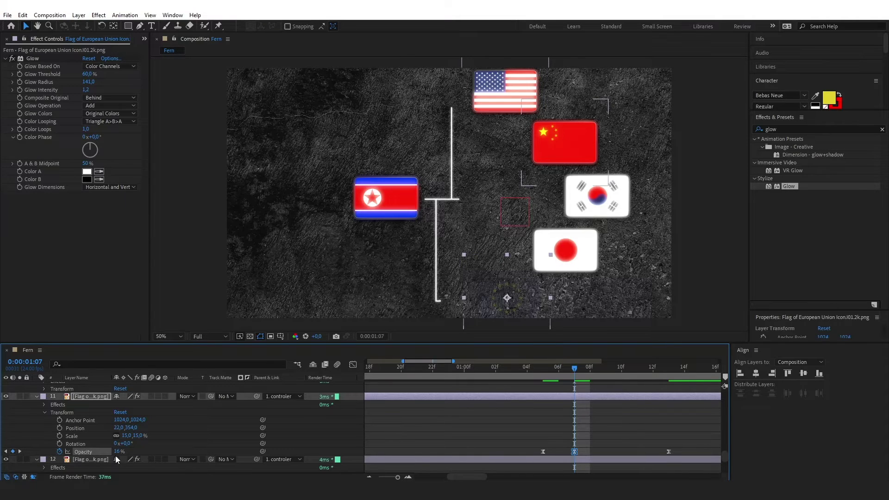
left_click_drag(118, 452, 146, 451)
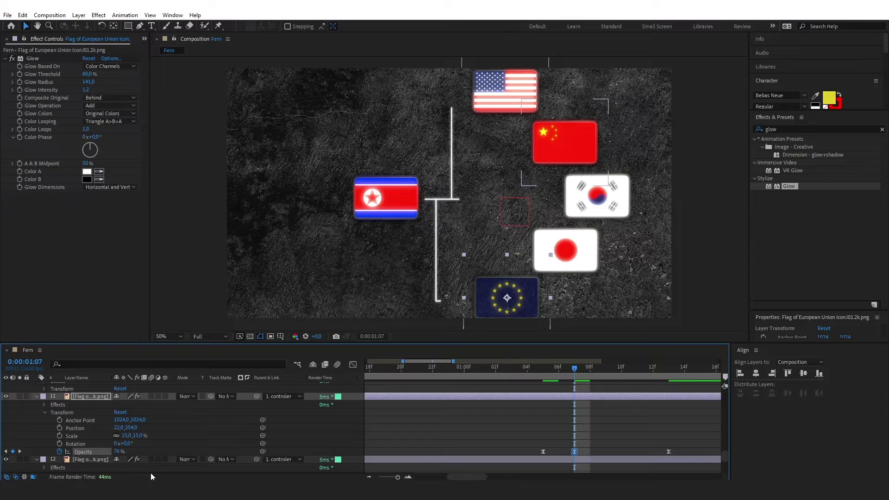
Add an Opacity keyframe of 25% to the European Union flag at 0:00:01:09.
left_click(605, 370)
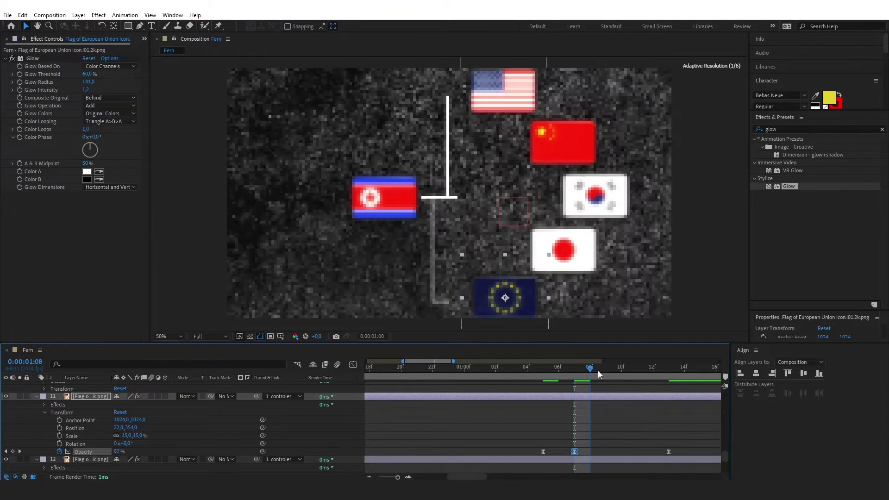
left_click(13, 451)
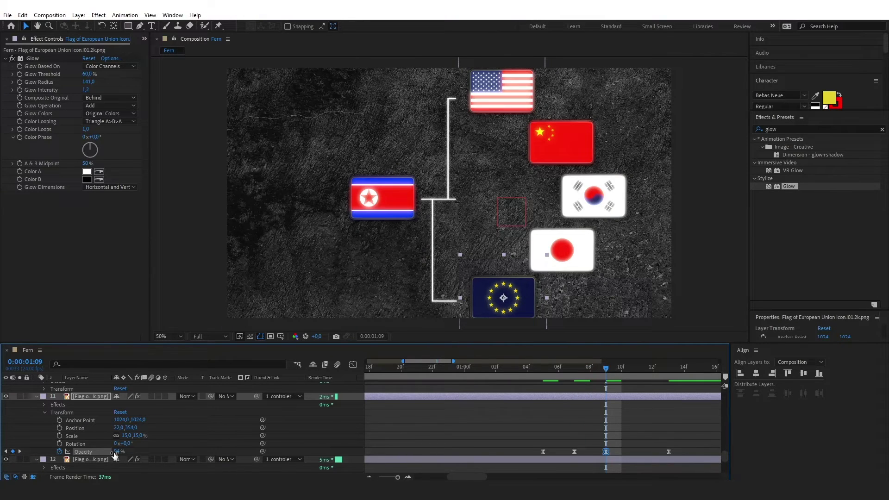
left_click_drag(117, 451, 84, 453)
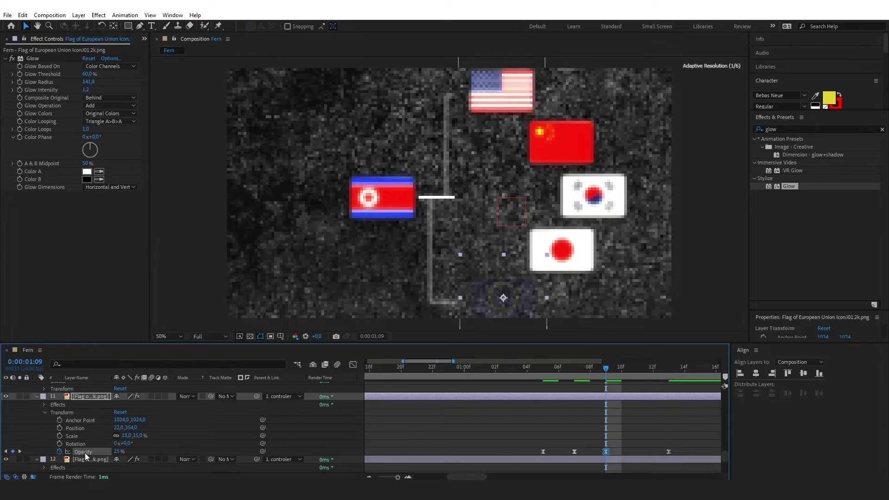
Copy the European Union flag's Opacity keyframes at 0:00:01:07 and 0:00:01:09 and paste them starting at 0:00:01:11.
left_click_drag(622, 435, 573, 454)
left_click(619, 420)
left_click_drag(616, 371, 637, 371)
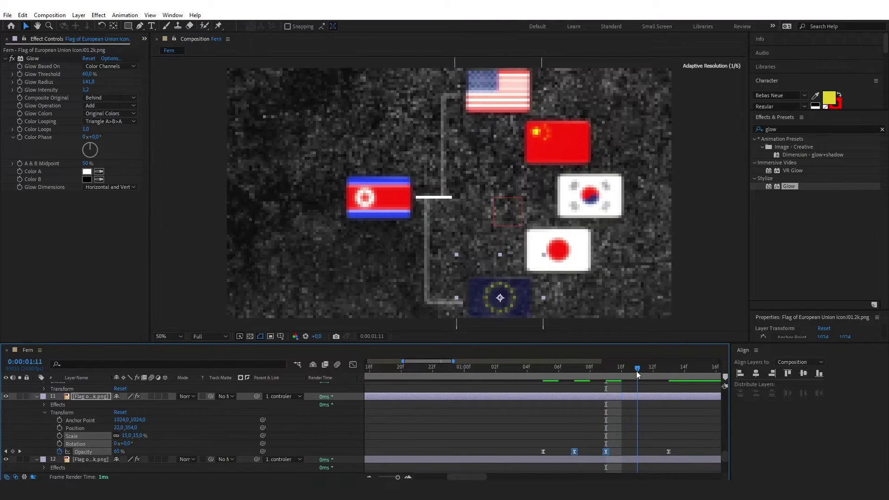
left_click(628, 416)
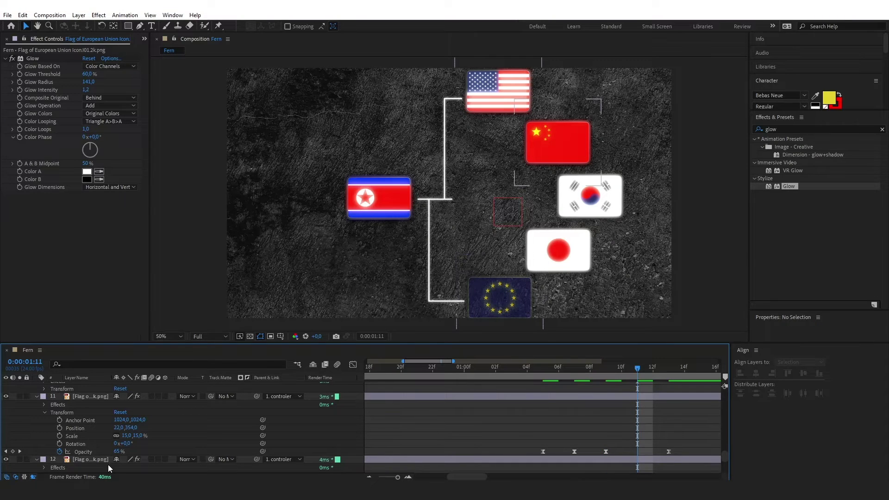
left_click(90, 453)
key("ctrl+v")
left_click(618, 420)
Add an Opacity keyframe of 100% to the European Union flag at 0:00:01:17.
left_click_drag(638, 371, 603, 371)
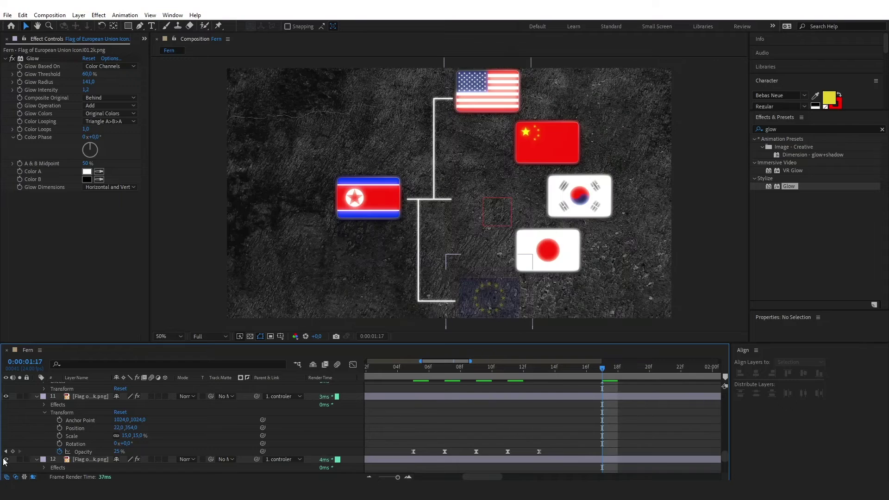
left_click(13, 452)
left_click_drag(118, 454, 293, 440)
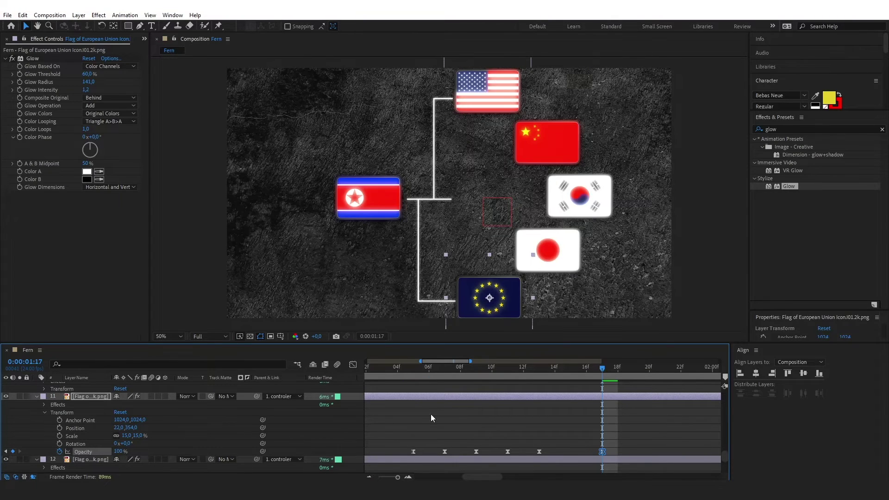
Limit the work area to about 0:00:01:01 through 0:00:02:00 and preview the European Union flag's flicker.
key("semicolon")
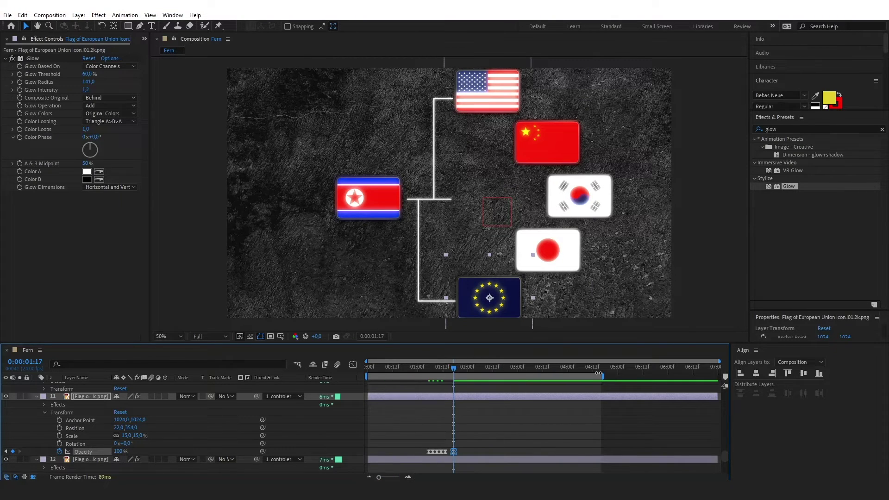
left_click_drag(598, 373, 467, 374)
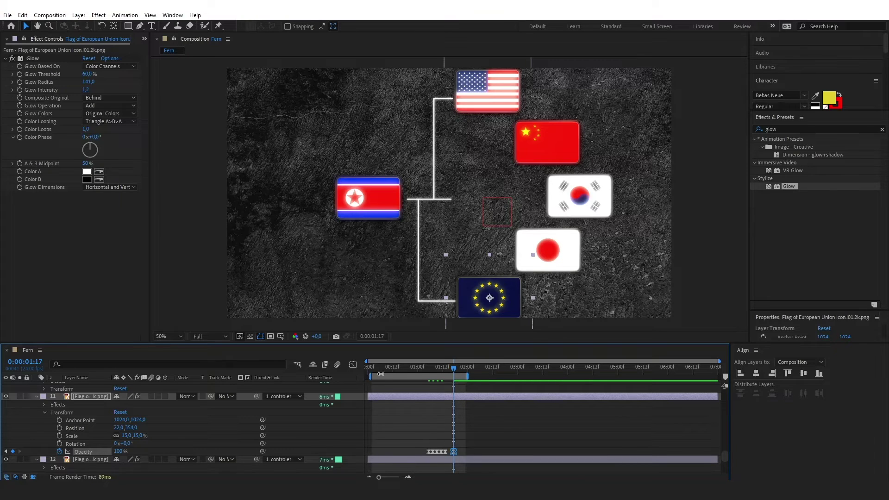
left_click_drag(381, 374, 420, 374)
key("space")
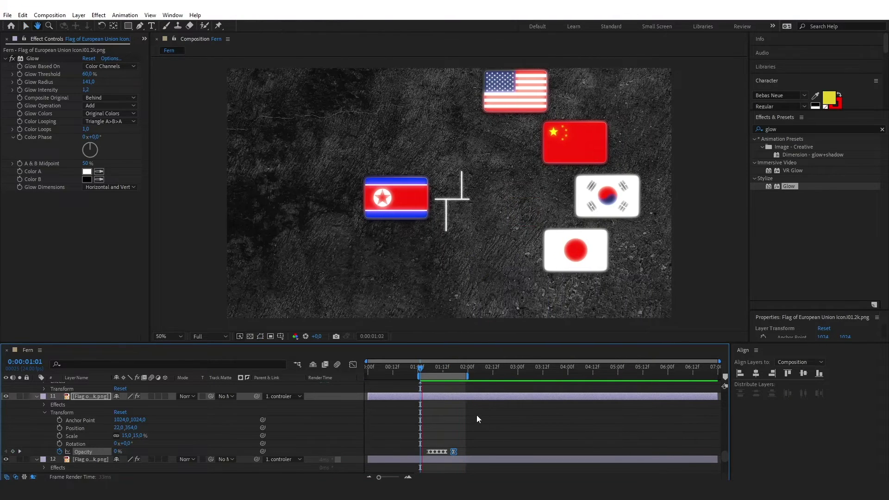
Copy all of the European Union flag's Opacity keyframes with the current time at 0:00:01:05.
key("space")
left_click_drag(492, 436, 424, 454)
left_click(428, 368)
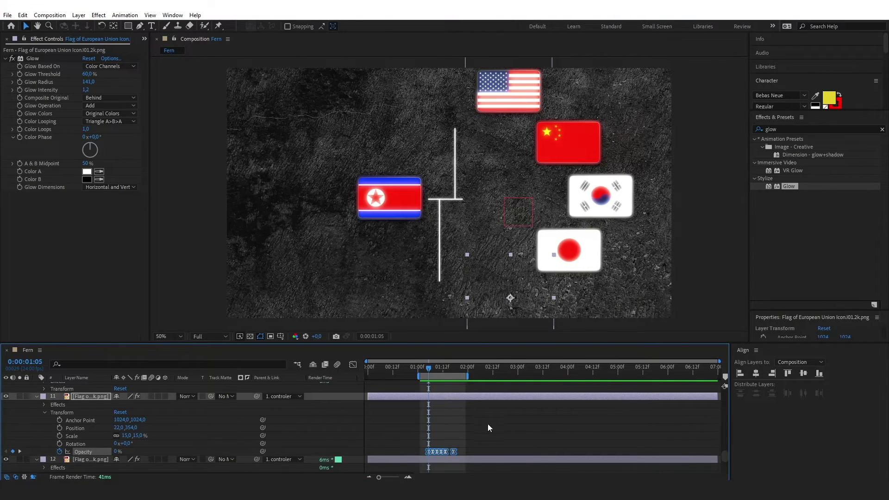
left_click_drag(527, 430, 425, 454)
scroll(477, 432, "up", 1)
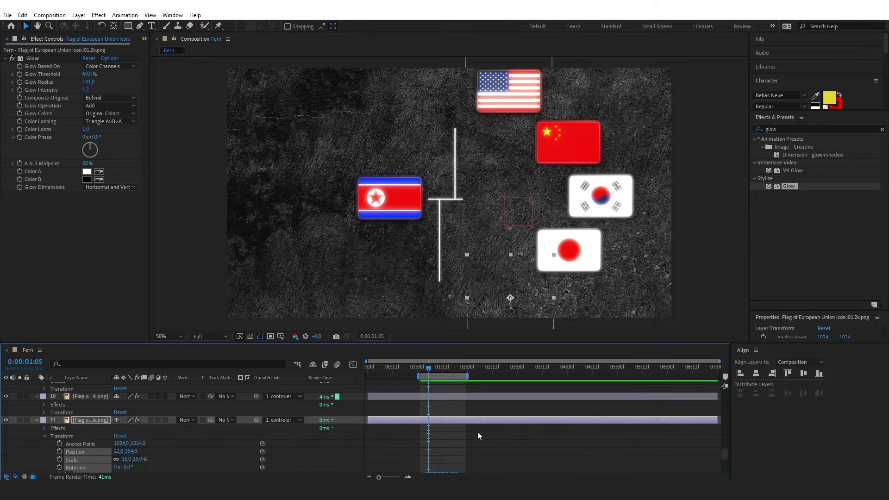
scroll(477, 432, "down", 2)
left_click_drag(380, 477, 391, 478)
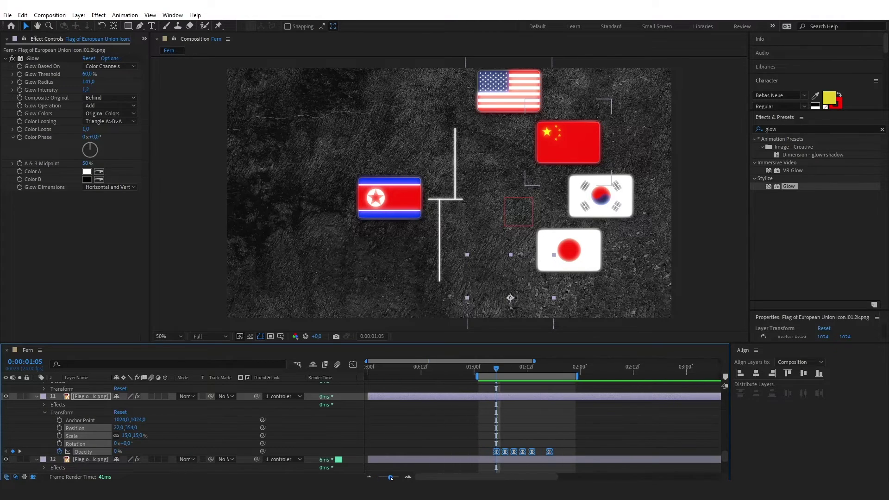
Enable Opacity keyframing on the USA flag at 0:00:01:05, paste the flicker keyframes there, and preview the reveal.
scroll(444, 434, "down", 4)
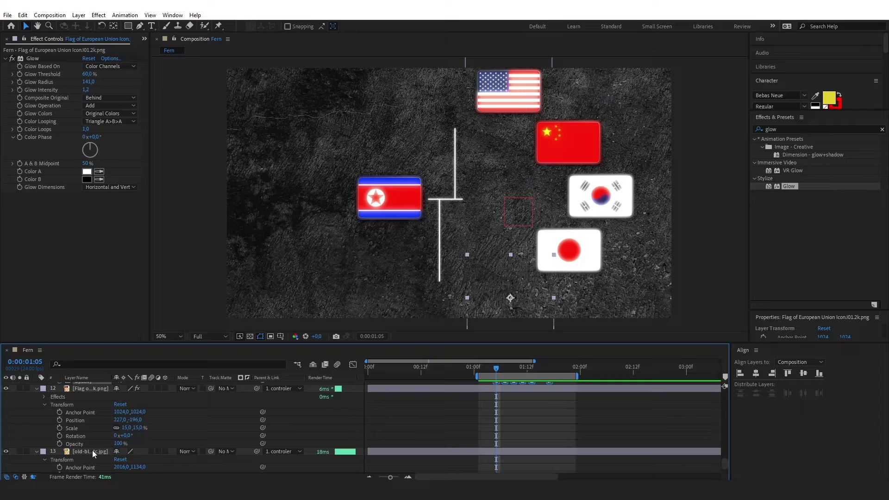
left_click(5, 392)
left_click(5, 390)
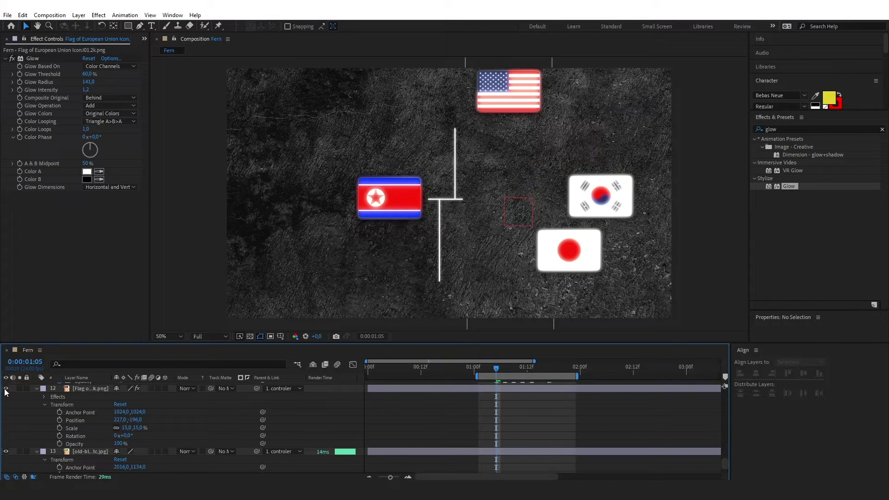
left_click(6, 388)
left_click(6, 452)
left_click(60, 460)
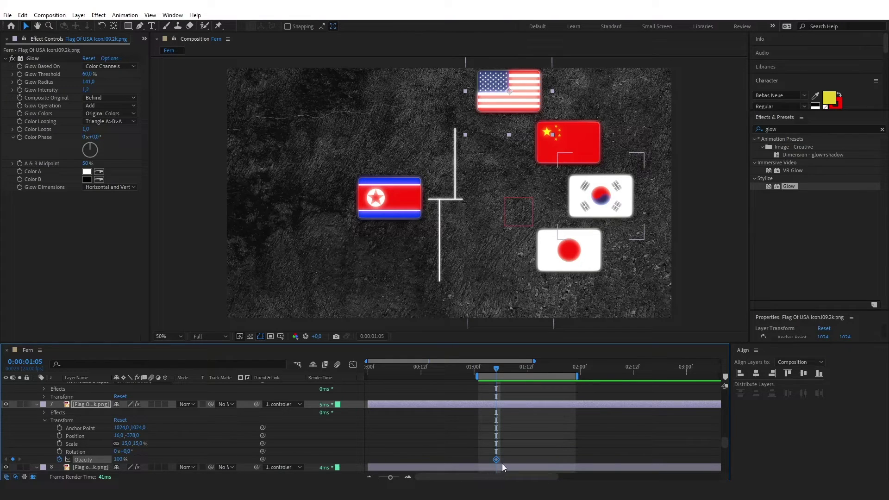
key("ctrl+v")
left_click(531, 433)
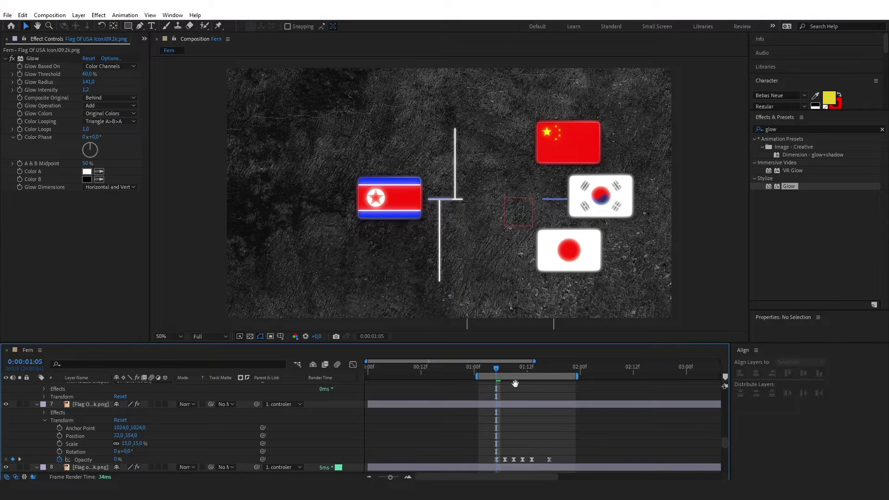
key("space")
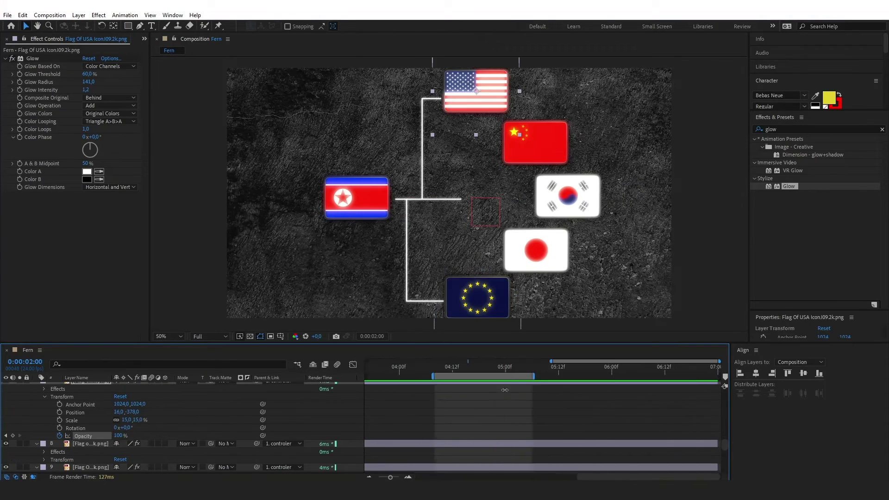
Set the work area to run from 0:00:02:00 through about 0:00:05:08.
left_click_drag(505, 390, 397, 417)
left_click_drag(390, 477, 378, 477)
left_click_drag(553, 376, 637, 377)
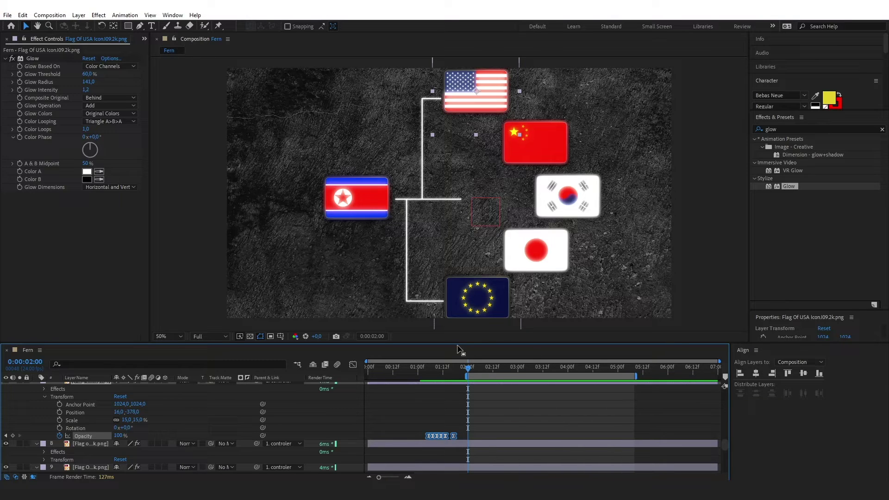
Enable Opacity keyframing on the Japan flag and paste the flicker keyframes starting at 0:00:02:07.
mouse_move(468, 369)
left_mouse_down()
mouse_move(491, 376)
mouse_move(483, 378)
left_mouse_up()
left_click(524, 251)
scroll(82, 434, "up", 2)
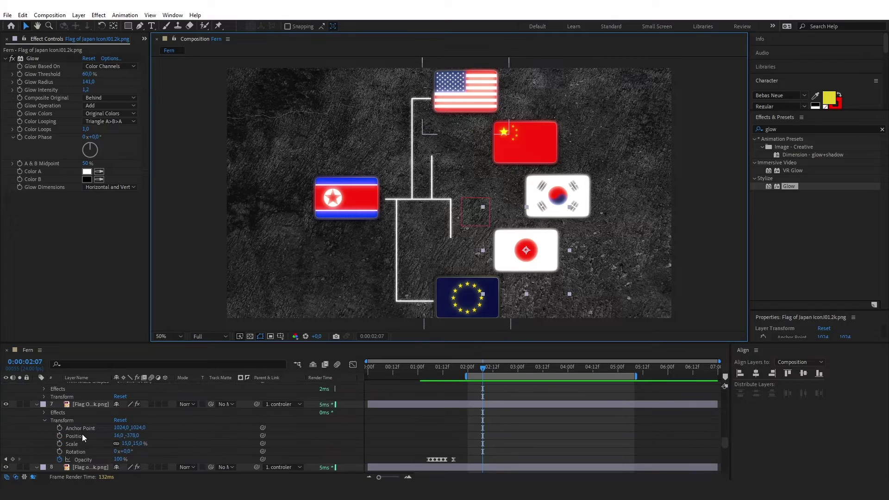
scroll(82, 434, "up", 2)
scroll(81, 435, "down", 3)
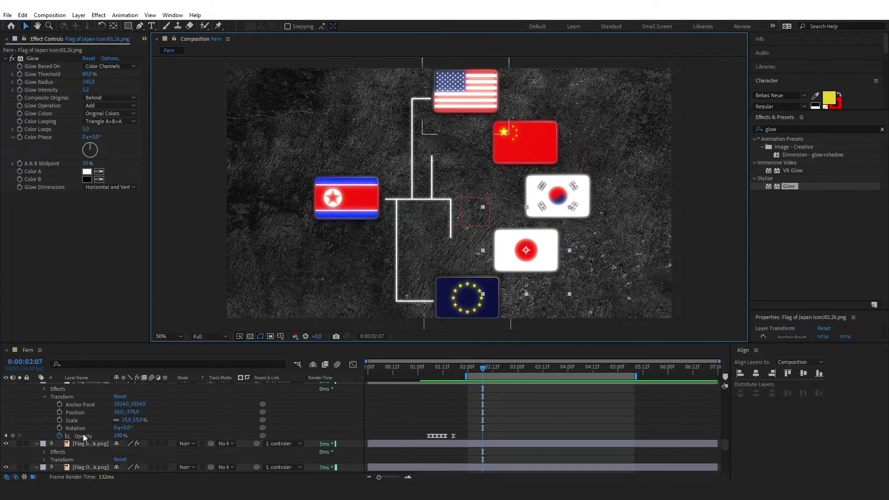
scroll(84, 438, "down", 3)
left_click(45, 436)
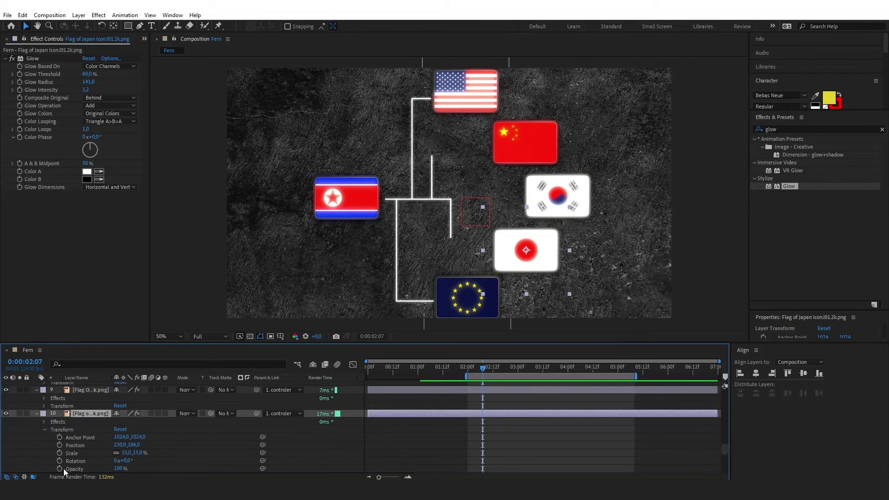
left_click(60, 469)
key("ctrl+v")
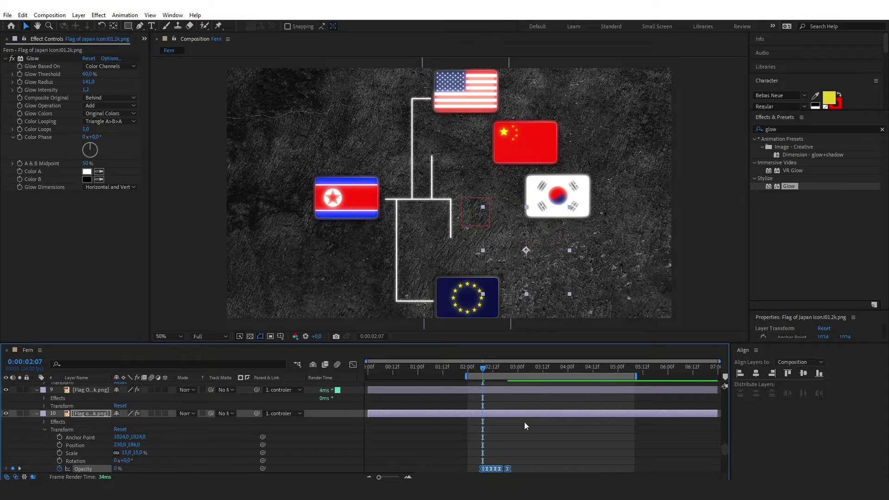
Paste the Opacity flicker keyframes onto the China flag starting at 0:00:02:07.
mouse_move(485, 371)
left_mouse_down()
mouse_move(515, 372)
mouse_move(484, 370)
left_mouse_up()
scroll(515, 460, "up", 2)
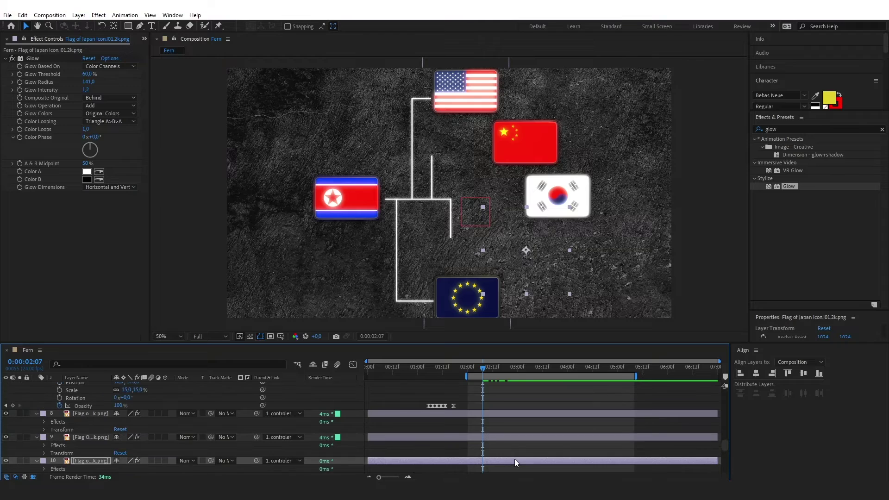
left_click(516, 140)
scroll(70, 432, "down", 5)
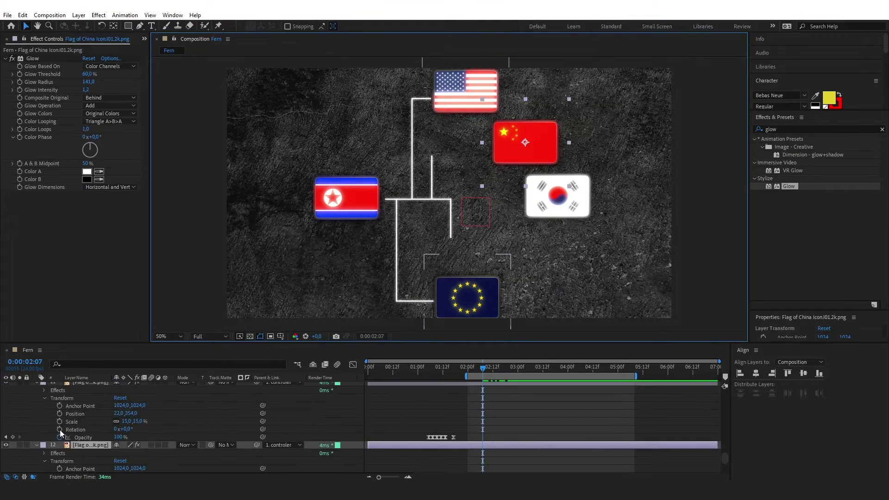
scroll(59, 439, "down", 3)
left_click(483, 377)
key("ctrl+v")
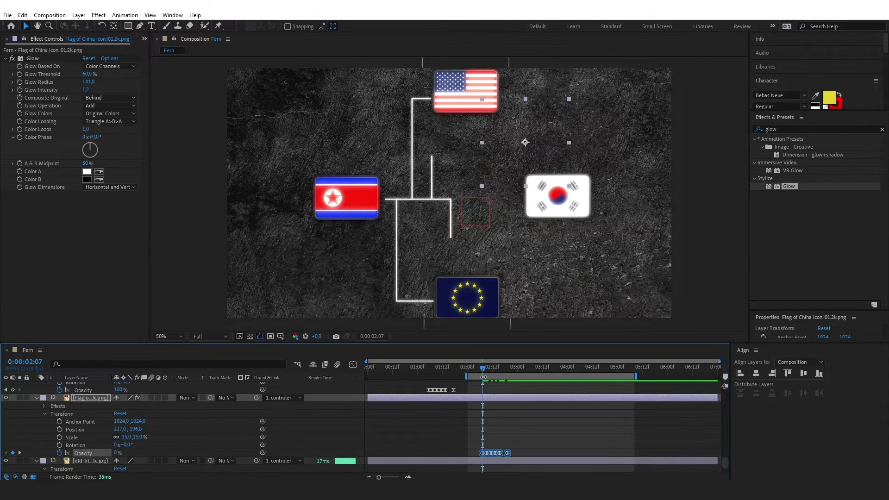
Enable Opacity keyframing on the South Korea flag and paste the flicker keyframes starting at 0:00:03:03.
left_click_drag(482, 374, 529, 371)
left_click_drag(525, 370, 524, 370)
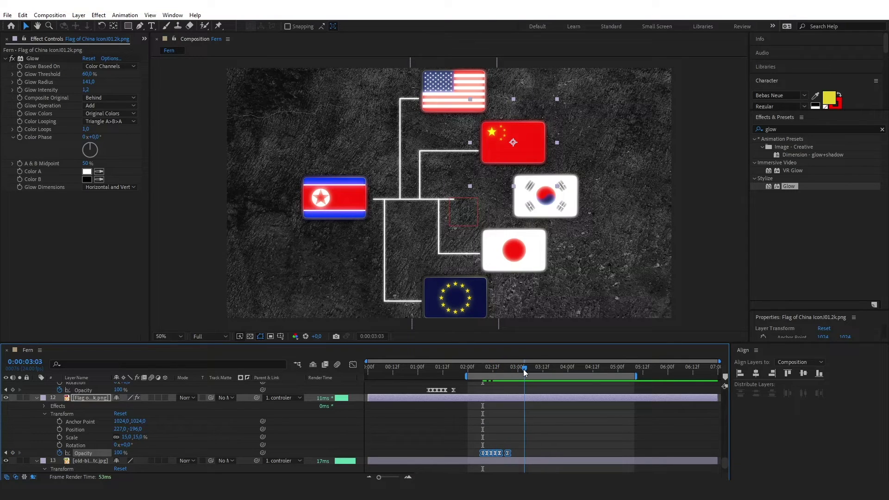
left_click(569, 196)
scroll(124, 444, "up", 5)
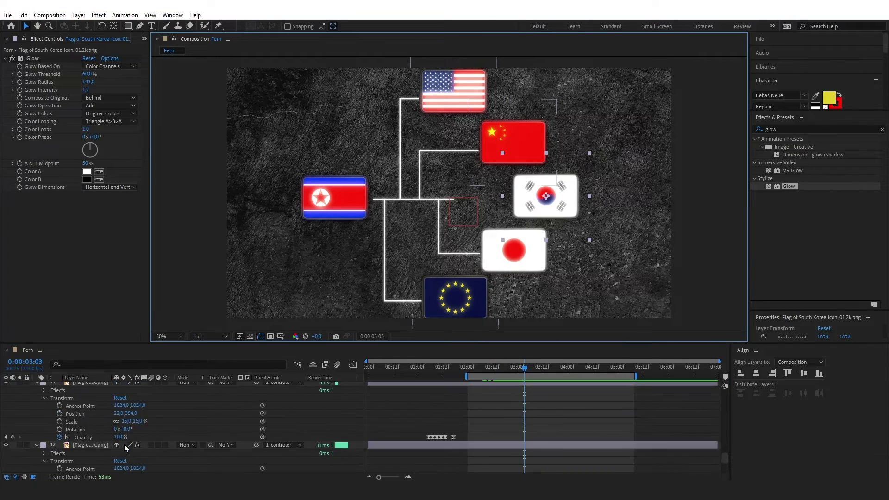
left_click(44, 453)
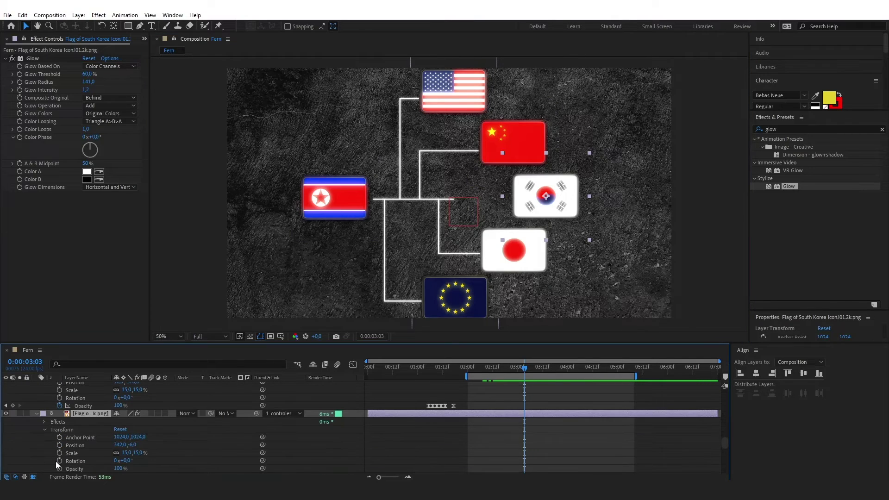
left_click(58, 468)
key("ctrl+v")
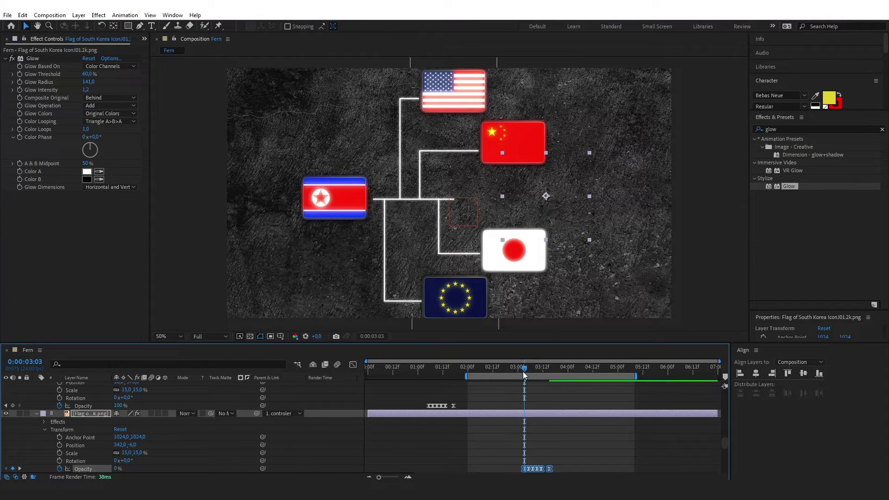
Extend the work area back to the start of the composition and review the animation from there.
left_click_drag(466, 376, 325, 378)
left_click(371, 368)
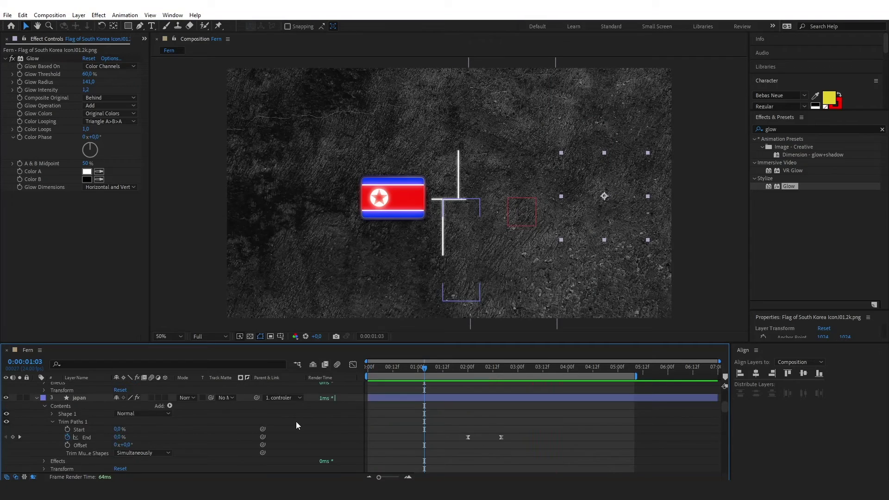
Pre-compose all layers from the controler null down to the background image into a composition named "fake 3d effect".
scroll(296, 423, "up", 5)
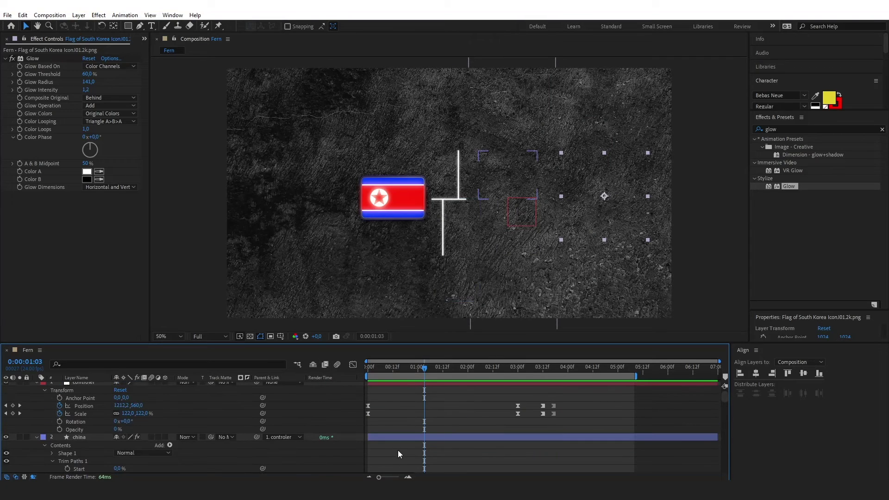
left_click_drag(724, 400, 721, 386)
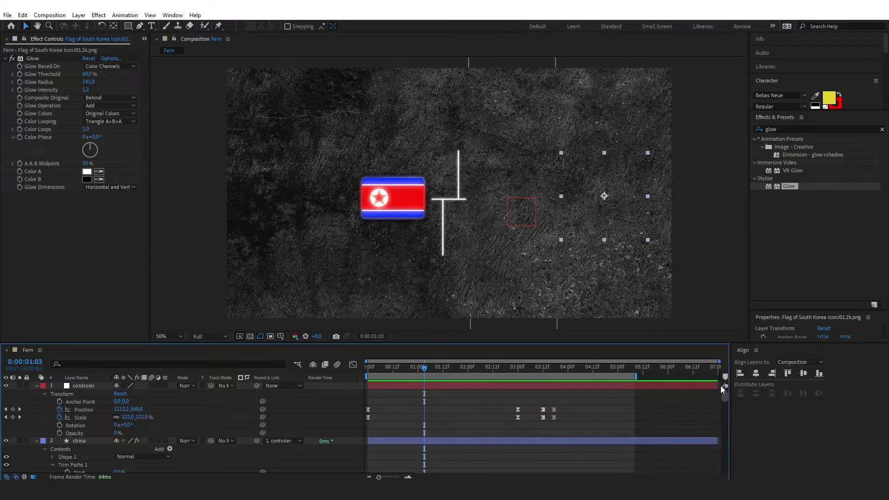
left_click(87, 386)
scroll(91, 416, "down", 8)
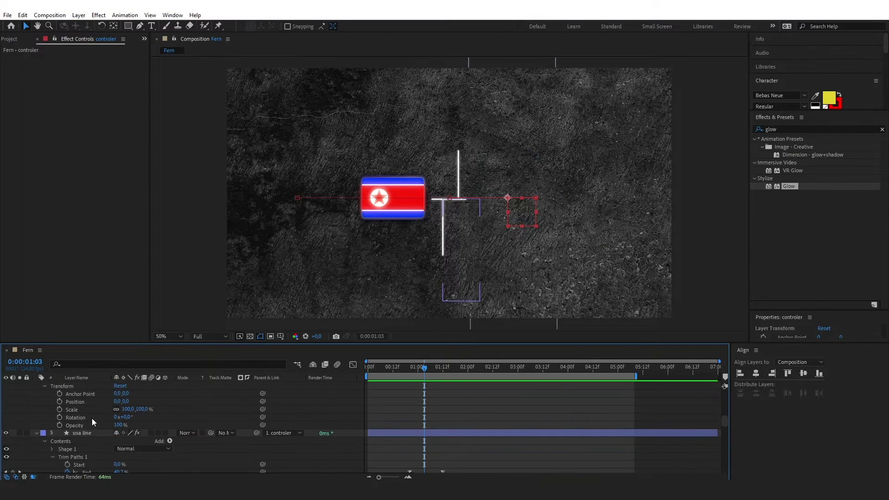
scroll(92, 418, "down", 10)
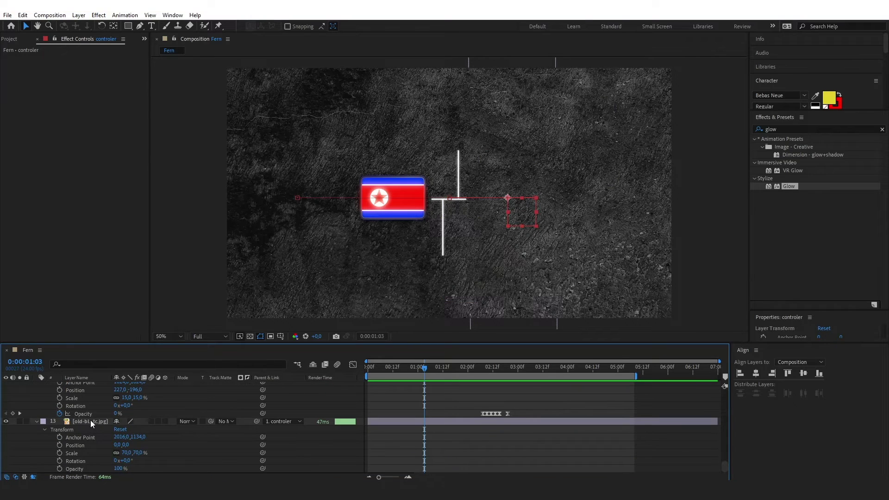
left_click(90, 422, "shift")
right_click(90, 422)
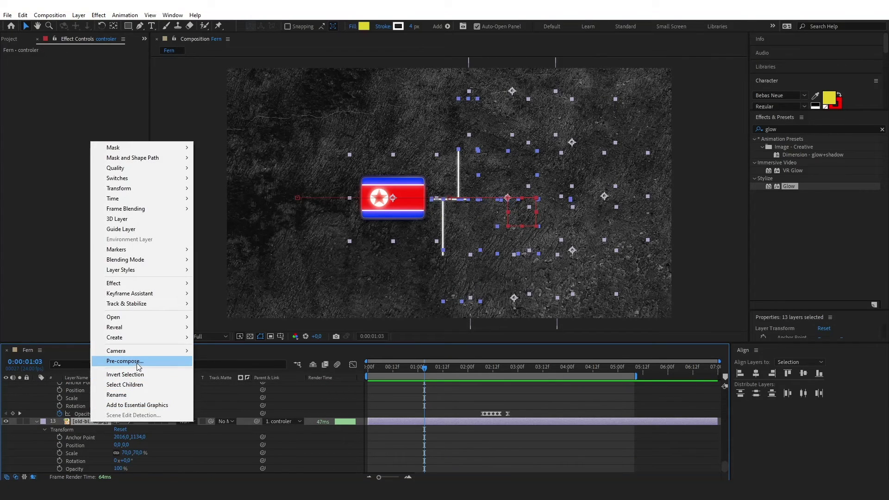
left_click(124, 361)
type("fa")
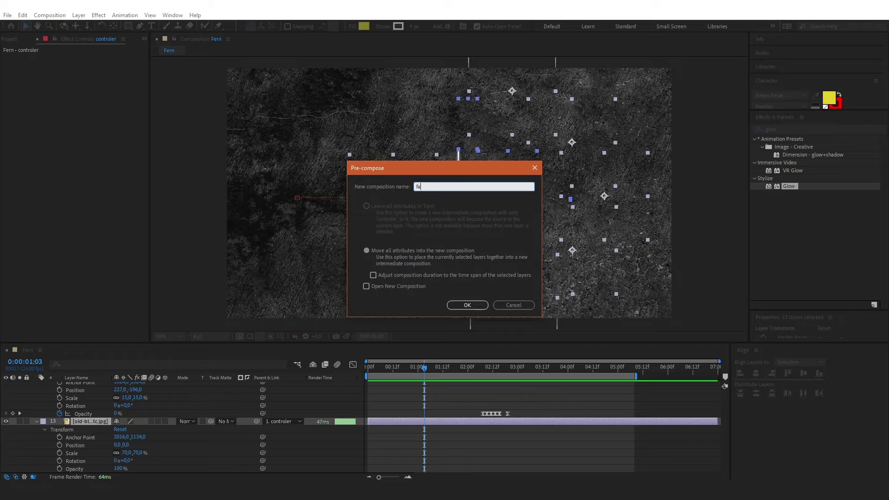
type("ke 3d effect")
key("Return")
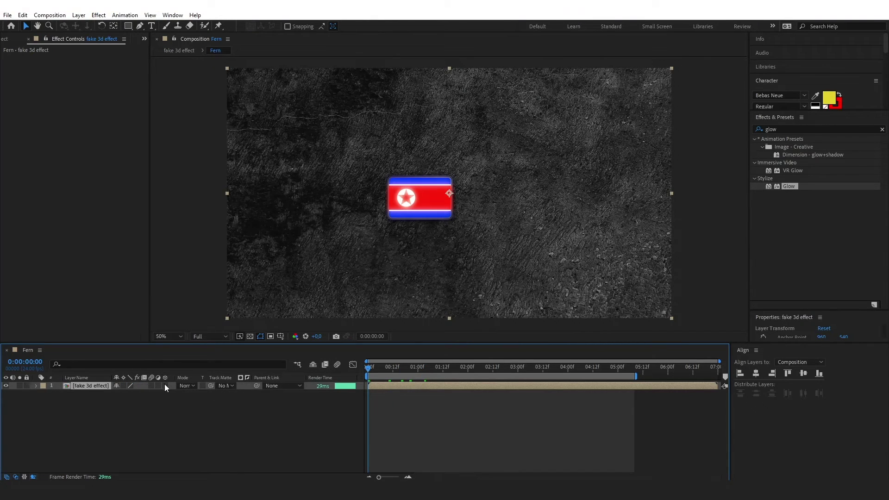
Make the fake 3d effect layer 3D, set X Rotation to -18°, Y position to 494 and Scale to 116%, and preview it.
left_click(165, 386)
left_click(36, 386)
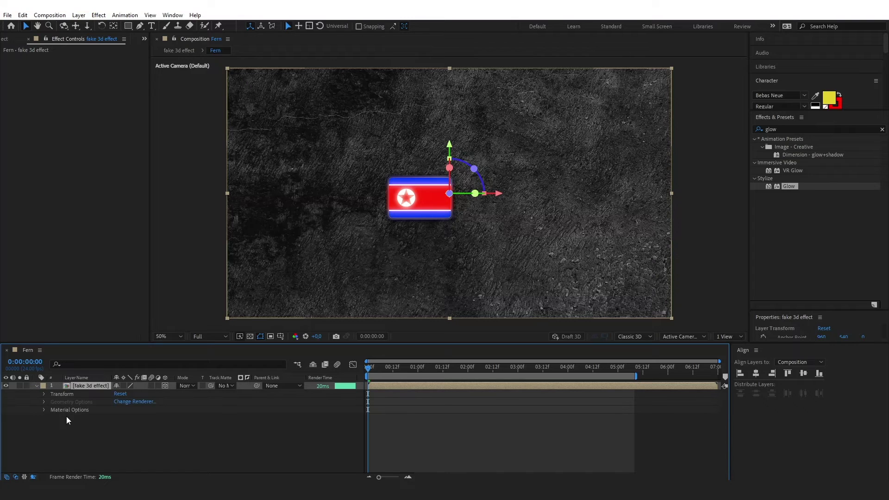
left_click(44, 394)
left_click_drag(127, 443, 119, 409)
key("ctrl+z")
left_click(370, 431)
key("space")
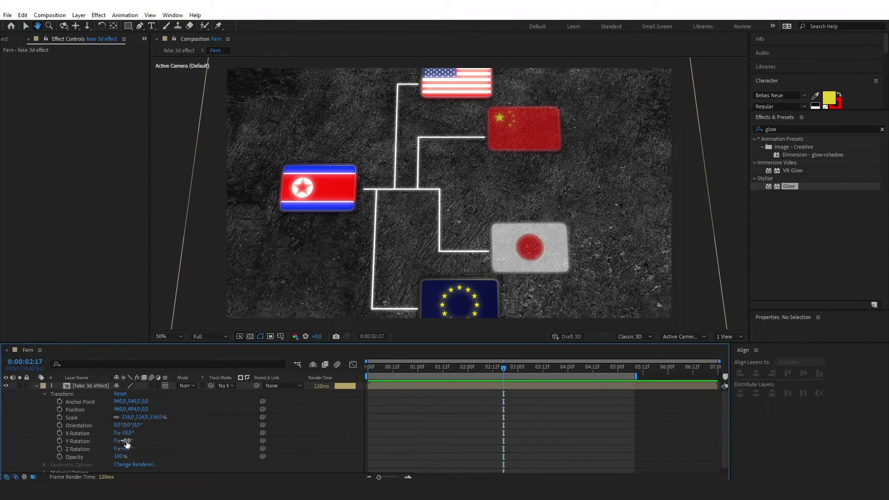
Set the fake 3d effect layer's Y Rotation to 4° and Scale to 112%, checking the framing around 0:00:02:17.
left_click_drag(127, 444, 170, 432)
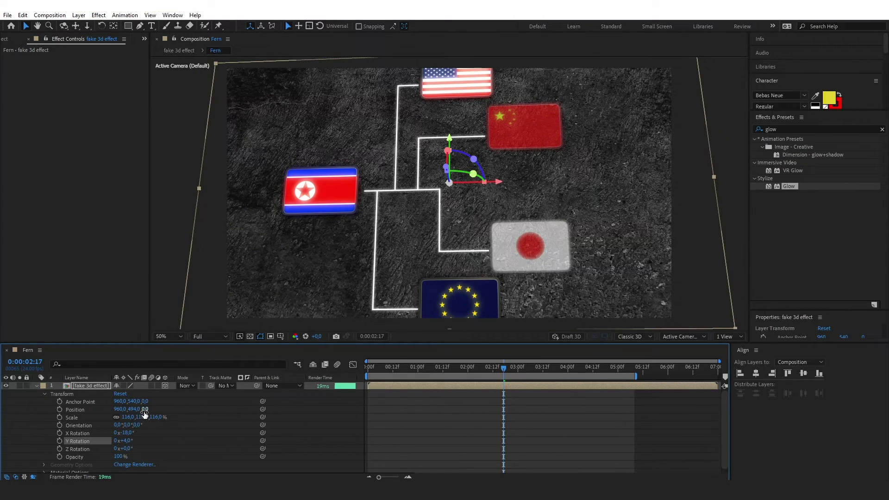
left_click_drag(140, 418, 148, 418)
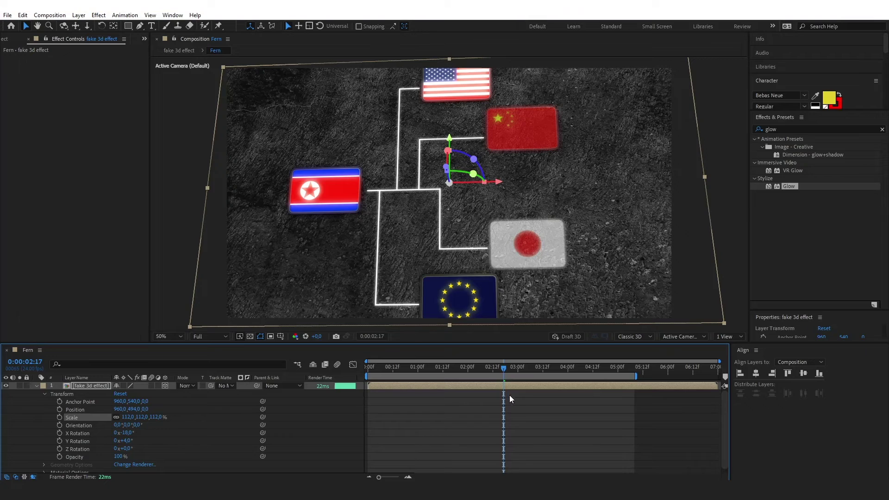
left_click_drag(479, 366, 504, 367)
Set the fake 3d effect layer's Y Rotation to -4° and Z Rotation to -2°, and preview the animation from the start.
left_click_drag(130, 441, 124, 441)
left_click(125, 441)
type("-4")
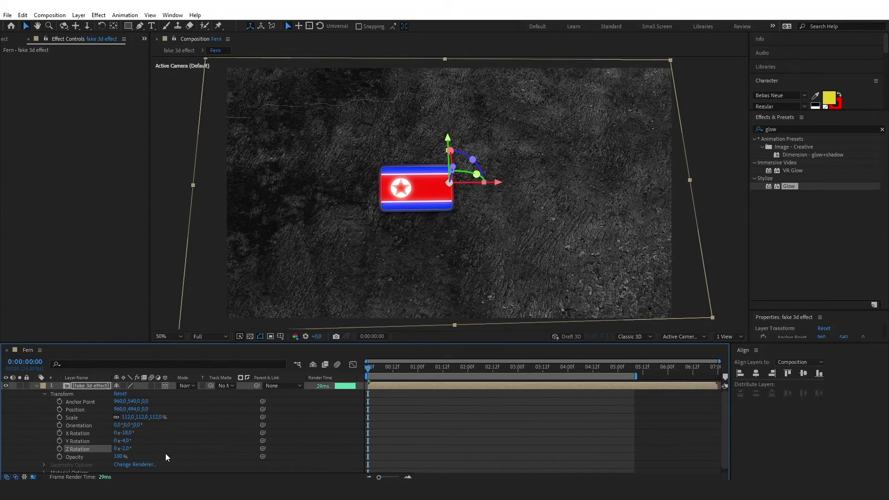
left_click(557, 429)
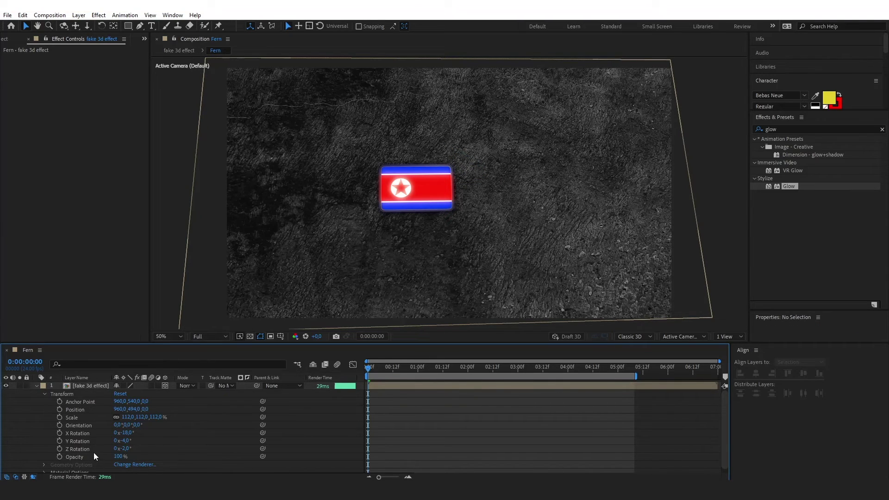
key("space")
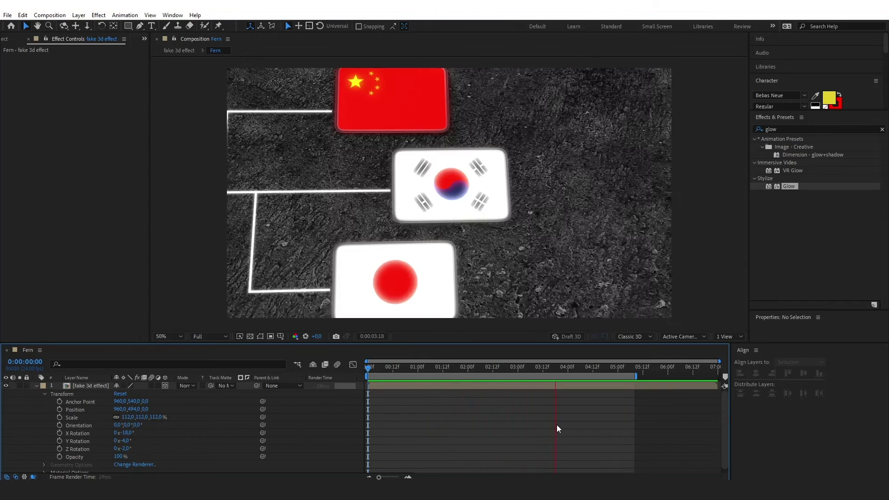
Add an adjustment layer above the fake 3d effect layer and apply CC Vignette with an Amount of 176.
right_click(500, 425)
mouse_move(526, 315)
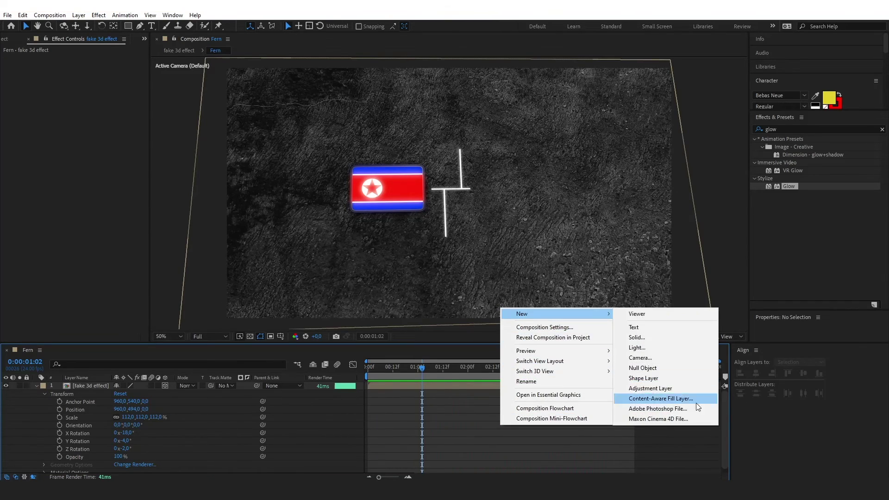
left_click(650, 389)
left_click(797, 126)
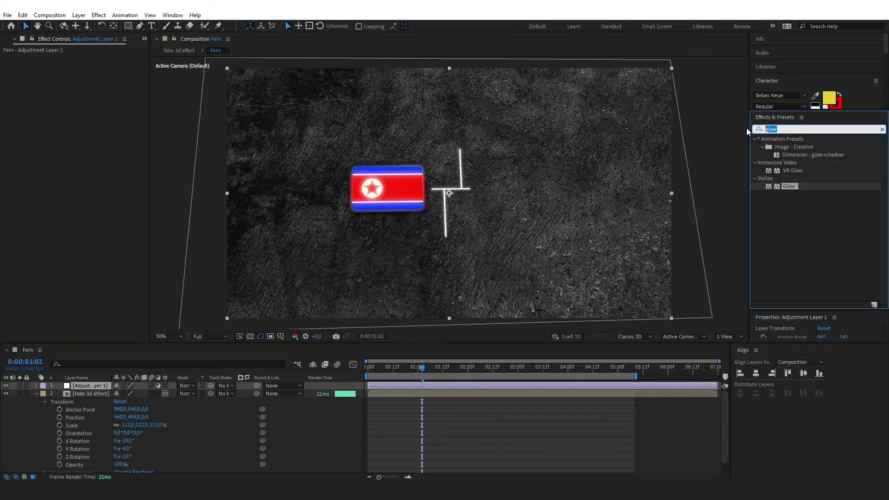
type("cc v")
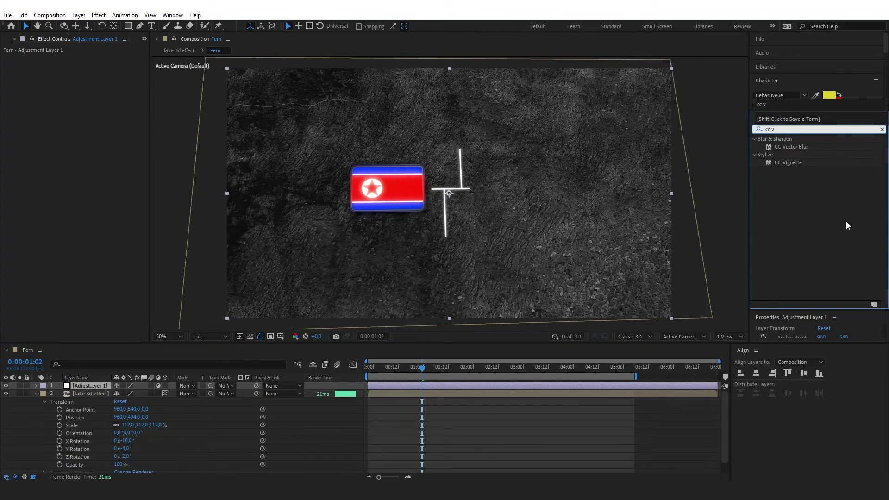
left_click_drag(799, 162, 130, 392)
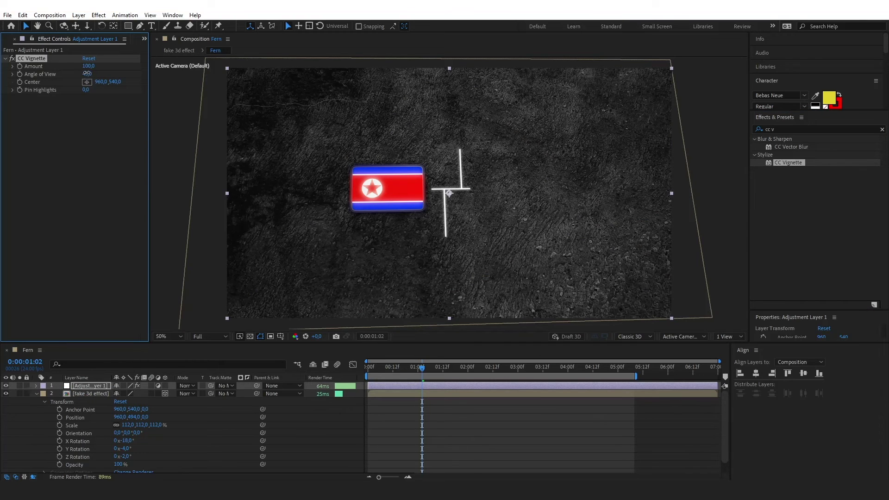
left_click_drag(87, 73, 122, 67)
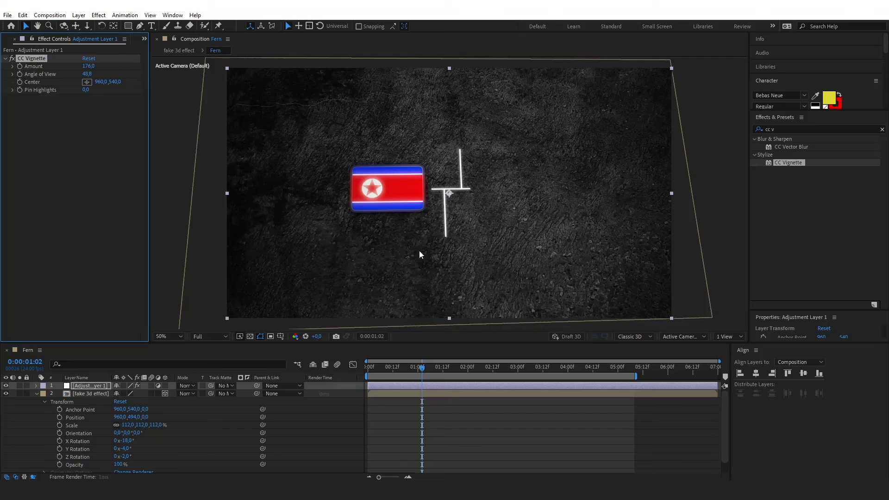
left_click(534, 437)
Add a second adjustment layer on top and apply the Camera Lens Blur effect to it.
right_click(459, 429)
mouse_move(491, 318)
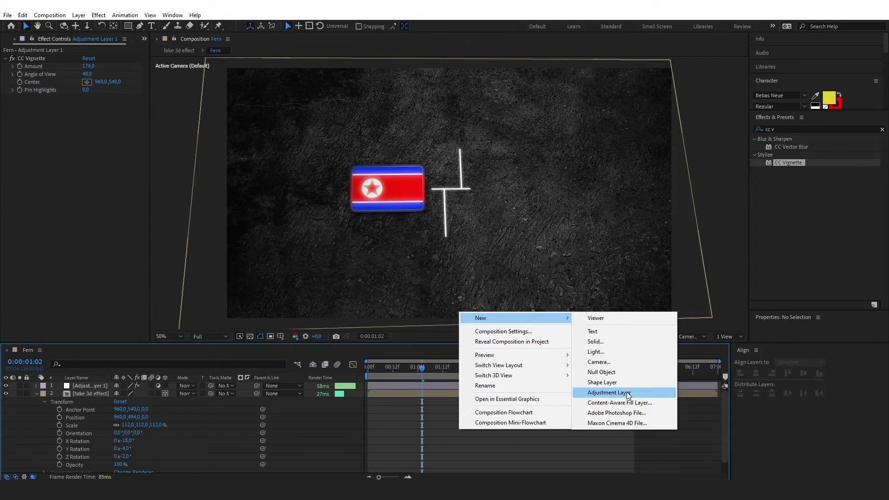
left_click(628, 393)
left_click(769, 130)
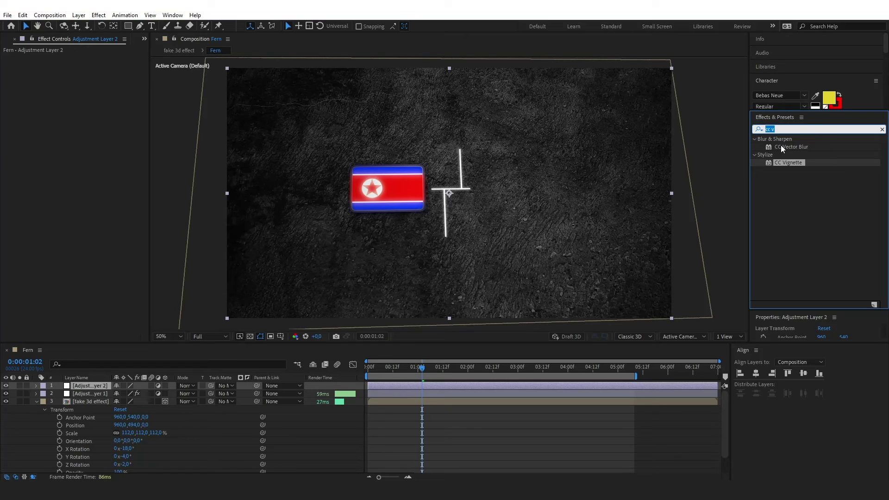
type("camera")
left_click_drag(806, 182, 96, 384)
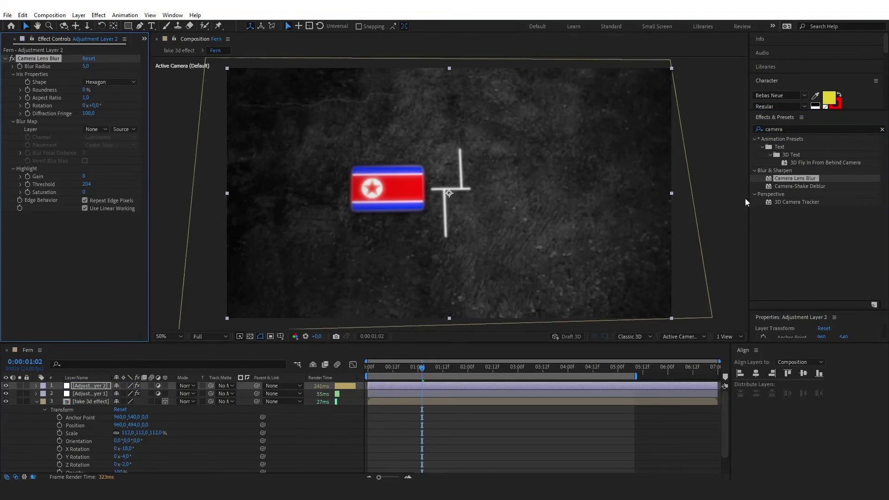
left_click(475, 445)
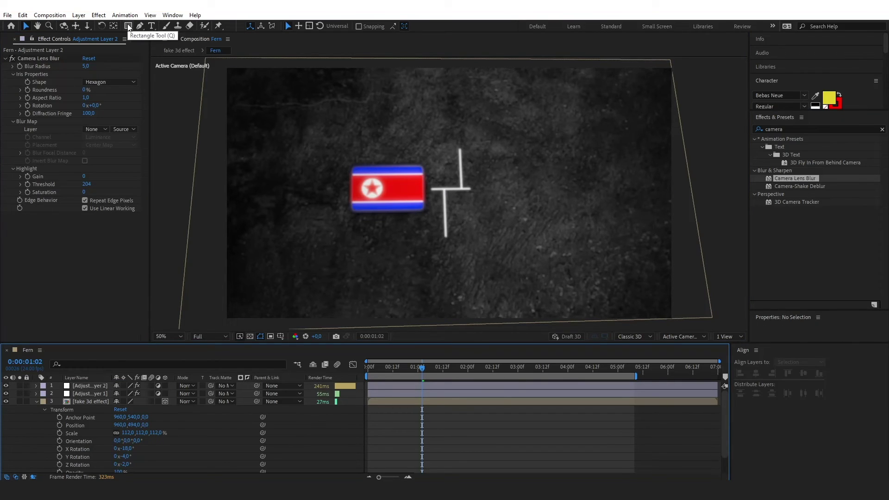
Draw a wide elliptical mask around the frame's centre on the Camera Lens Blur adjustment layer and invert it.
left_click_drag(129, 27, 160, 40)
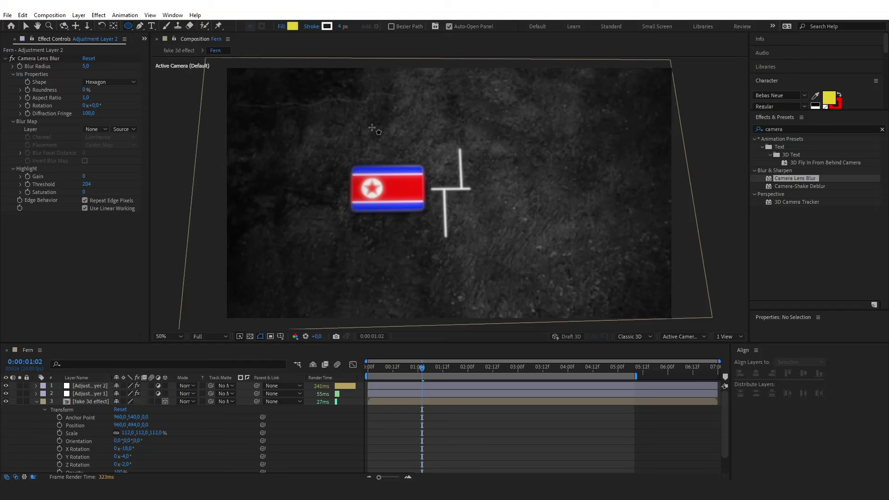
left_click_drag(298, 115, 636, 284)
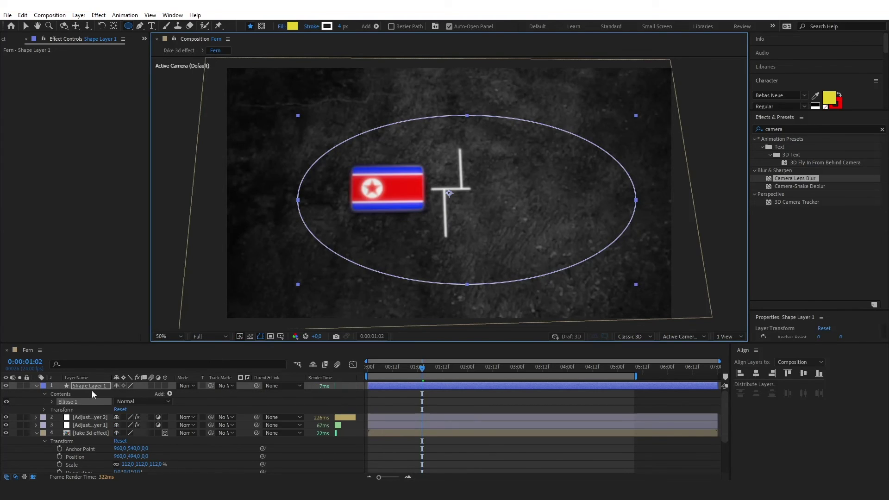
key("Delete")
left_click(90, 388)
mouse_move(302, 119)
left_mouse_down()
mouse_move(371, 139)
mouse_move(629, 268)
mouse_move(640, 286)
left_mouse_up()
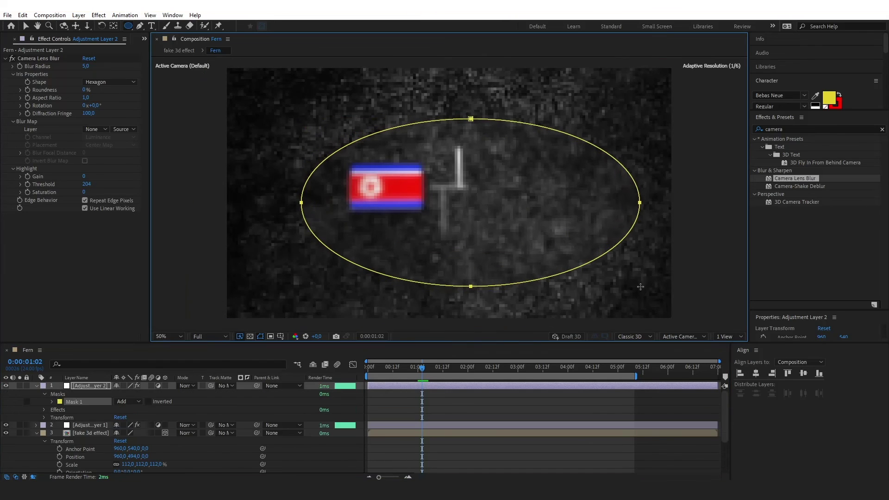
left_click(149, 402)
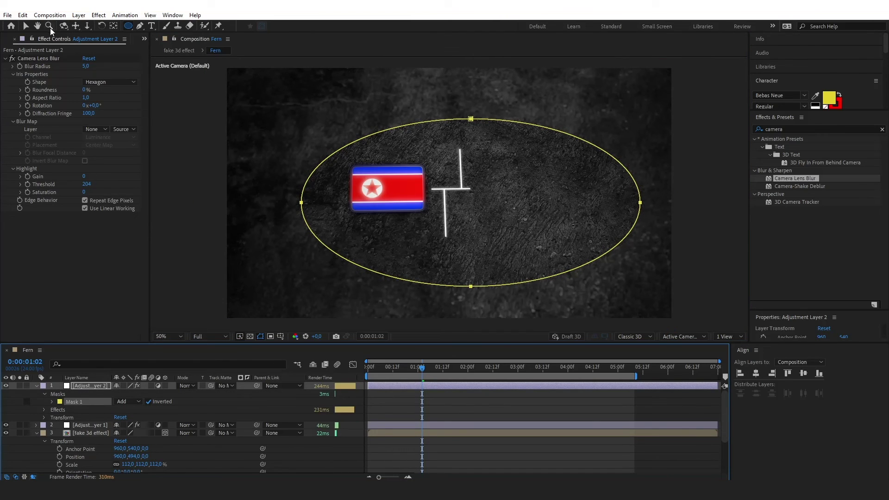
Stretch the mask's four points outward so the ellipse nearly reaches the composition's edges.
left_click(26, 26)
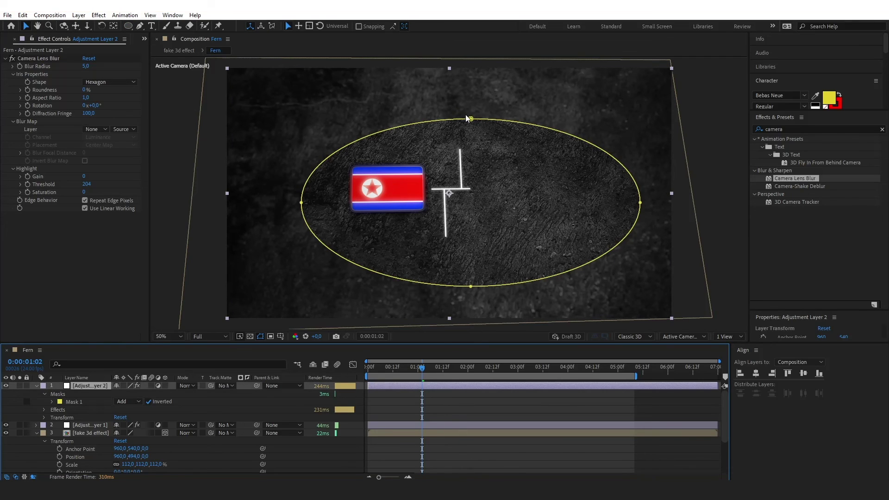
left_click_drag(467, 118, 463, 66)
left_click_drag(472, 291, 473, 320)
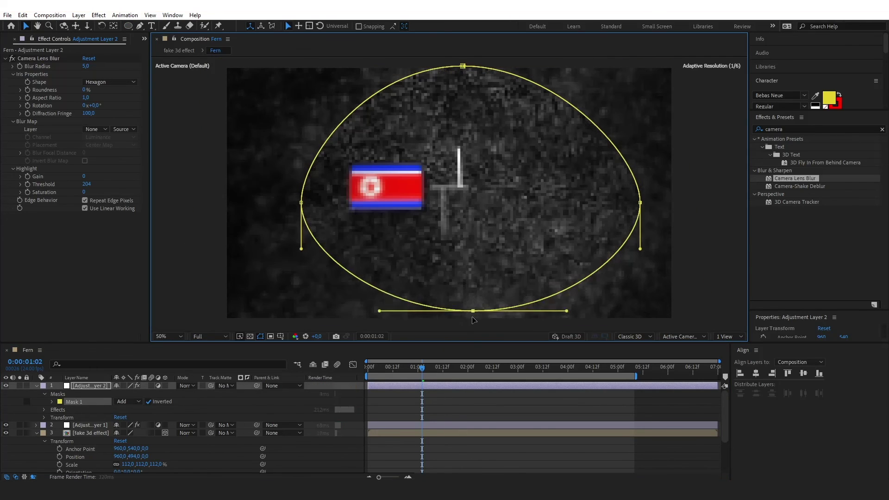
left_click_drag(302, 202, 249, 204)
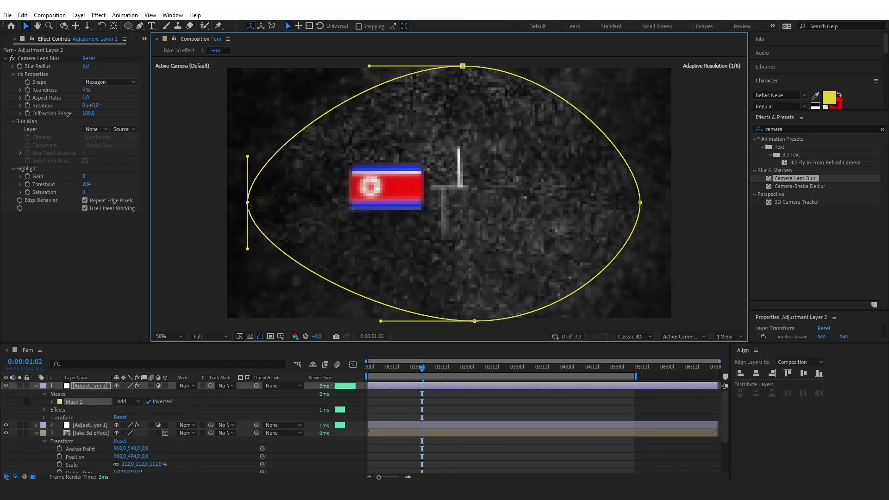
left_click_drag(640, 203, 660, 200)
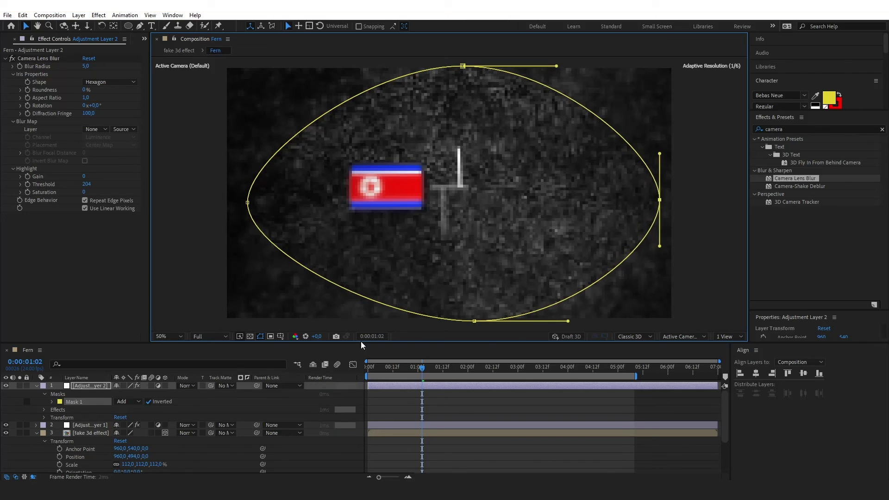
Set the blur mask's Mask Feather to 74 pixels and preview the animation.
left_click(51, 401)
left_click_drag(135, 417, 170, 417)
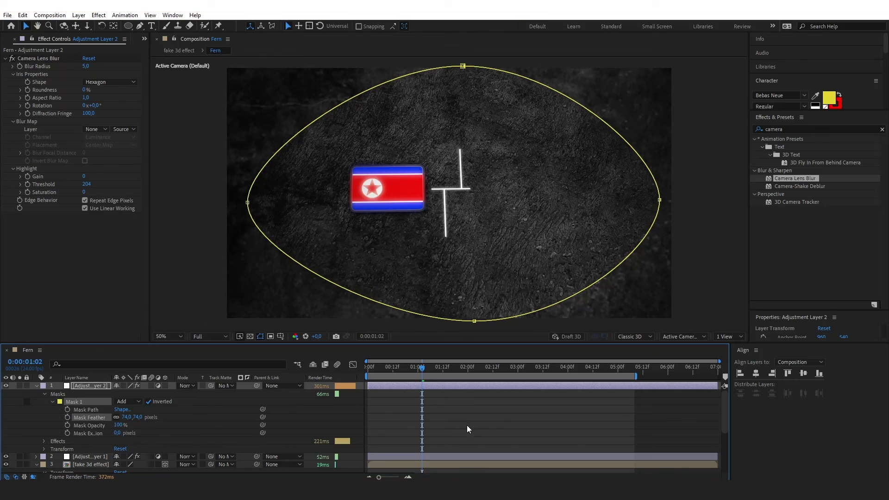
left_click(491, 418)
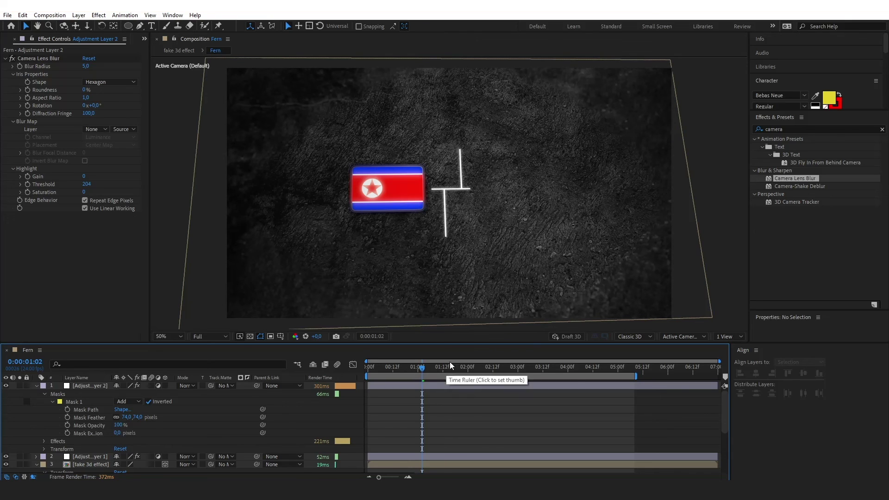
key("space")
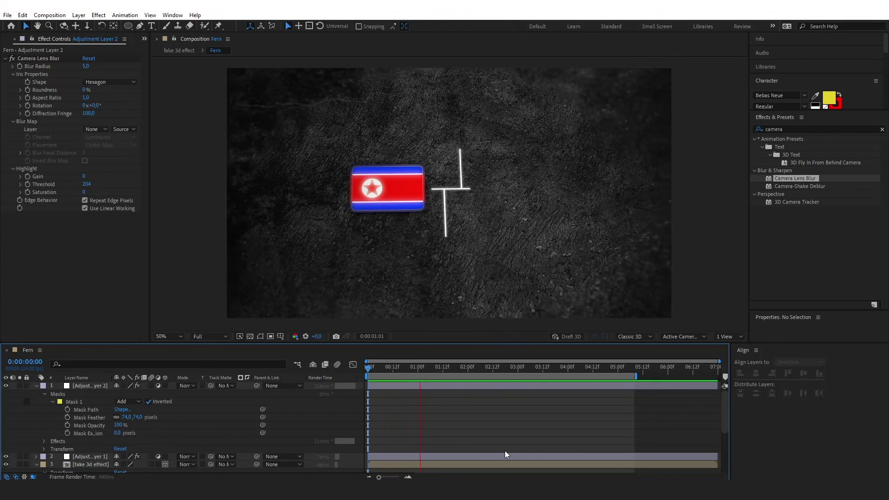